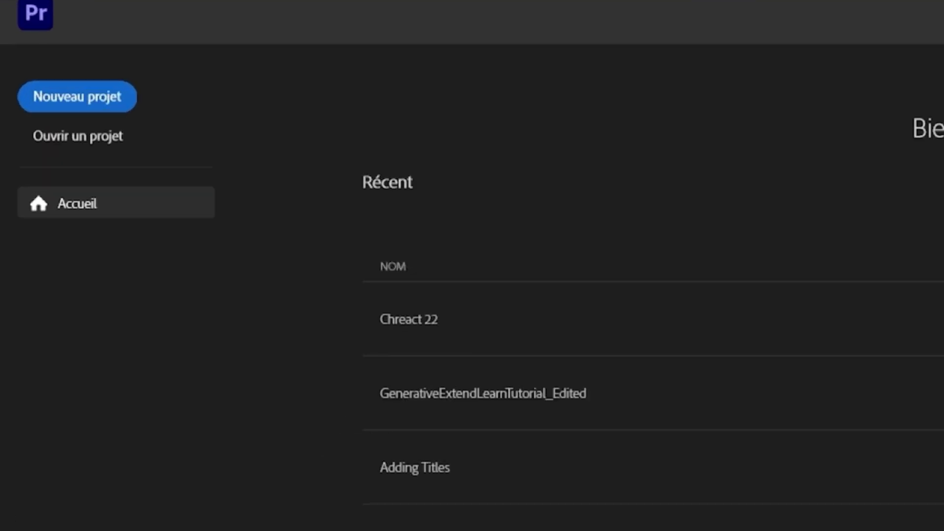
Create a project named Wmi-studio in the Montages folder of Projet WMI-Studio and skip the media import
click(77, 96)
click(447, 255)
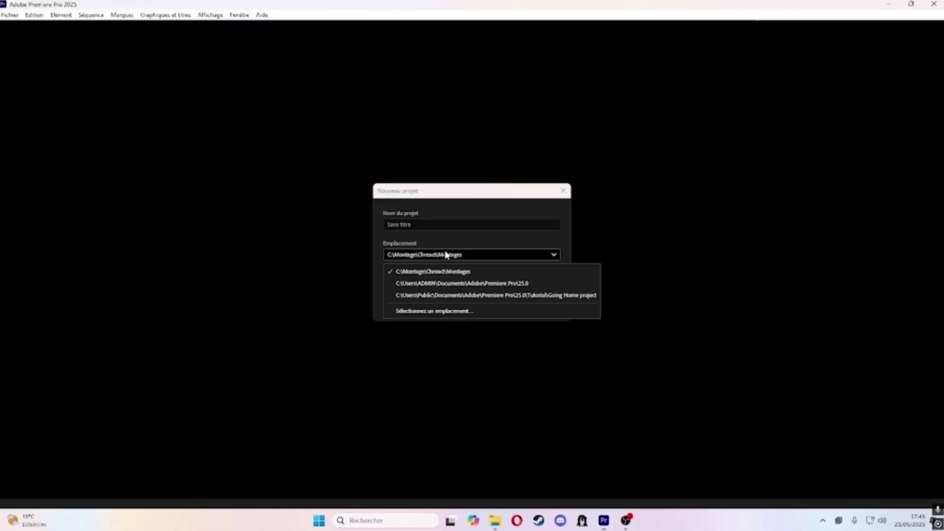
click(435, 313)
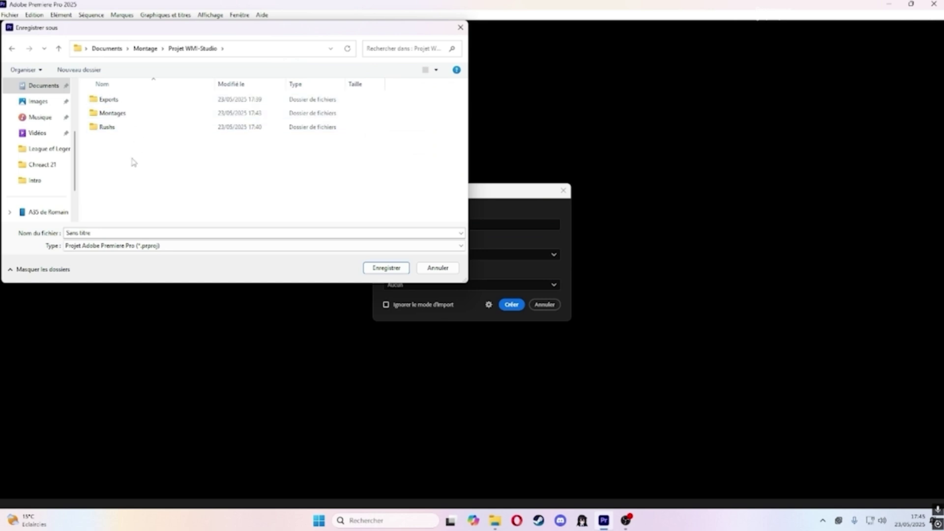
double_click(127, 116)
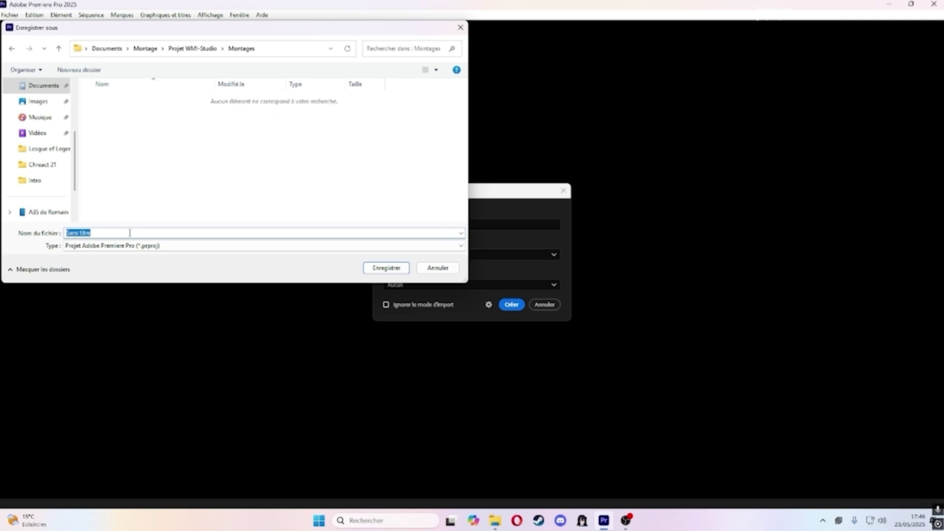
text(Wmi-studio)
key(Return)
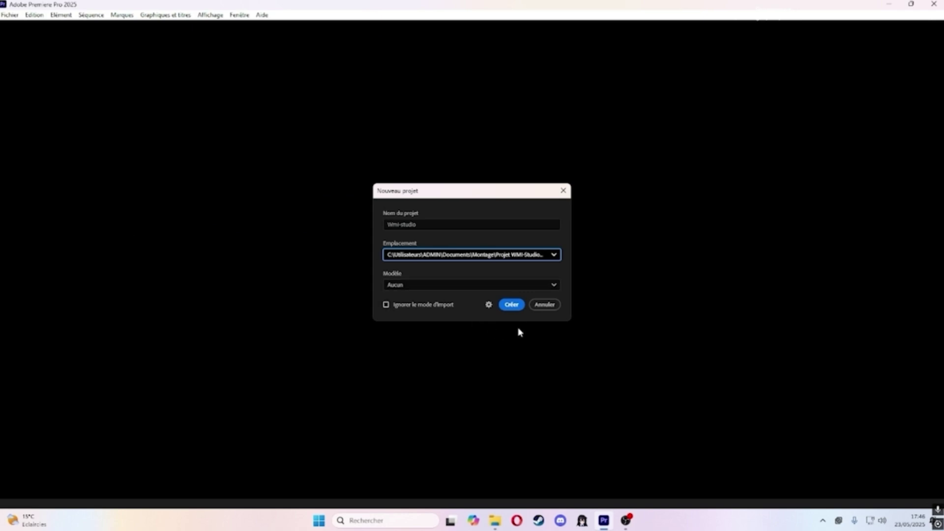
click(514, 308)
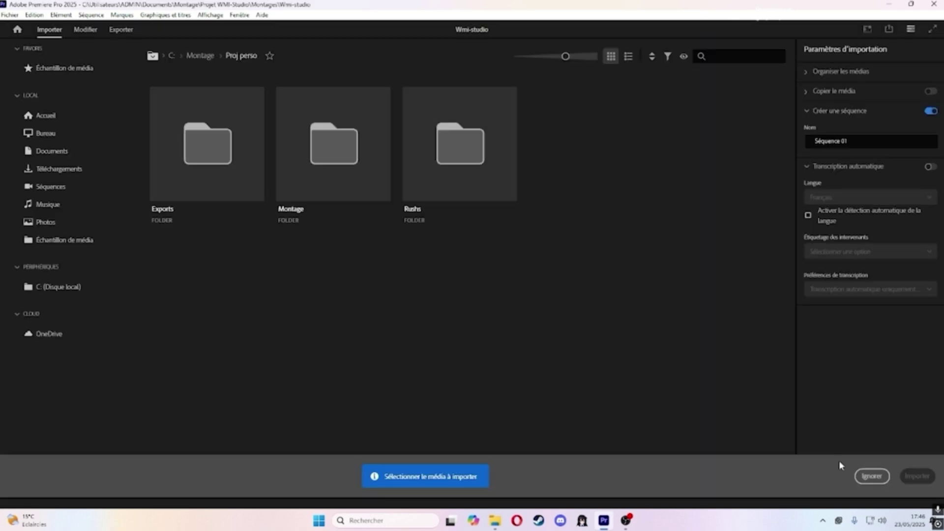
click(870, 477)
mouse_move(192, 232)
mouse_down()
mouse_move(166, 356)
mouse_move(149, 375)
mouse_move(144, 364)
mouse_move(171, 379)
mouse_up()
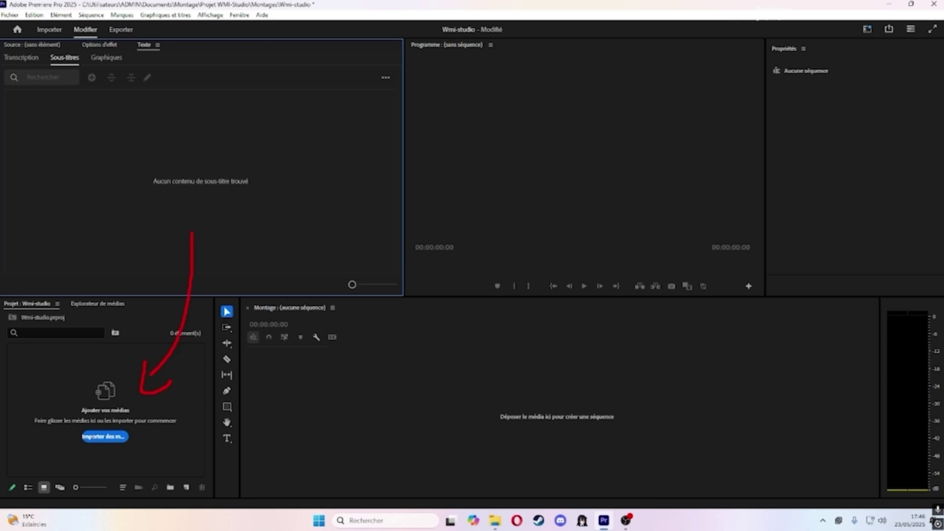
drag(171, 380, 147, 365)
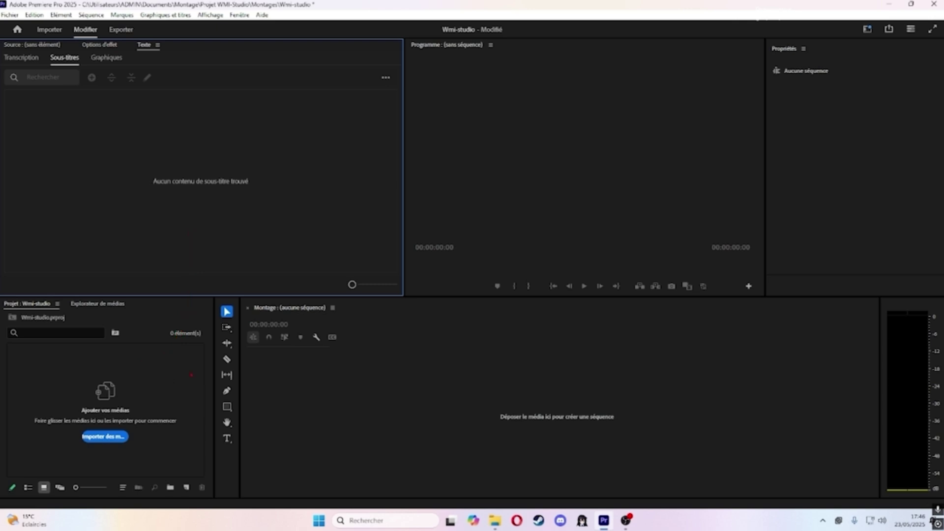
mouse_move(180, 392)
mouse_down()
mouse_move(342, 400)
mouse_move(332, 417)
mouse_up()
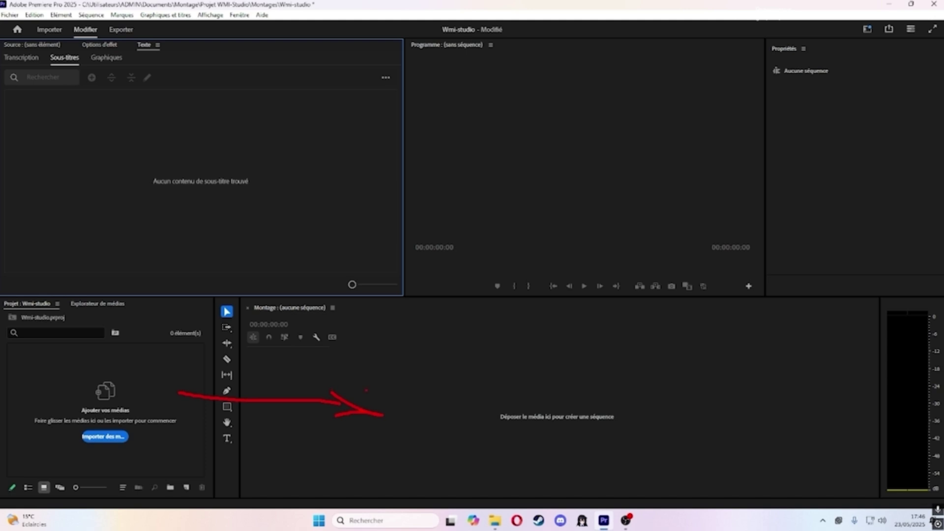
drag(431, 332, 469, 232)
mouse_move(451, 239)
mouse_down()
mouse_move(485, 202)
mouse_move(497, 229)
mouse_up()
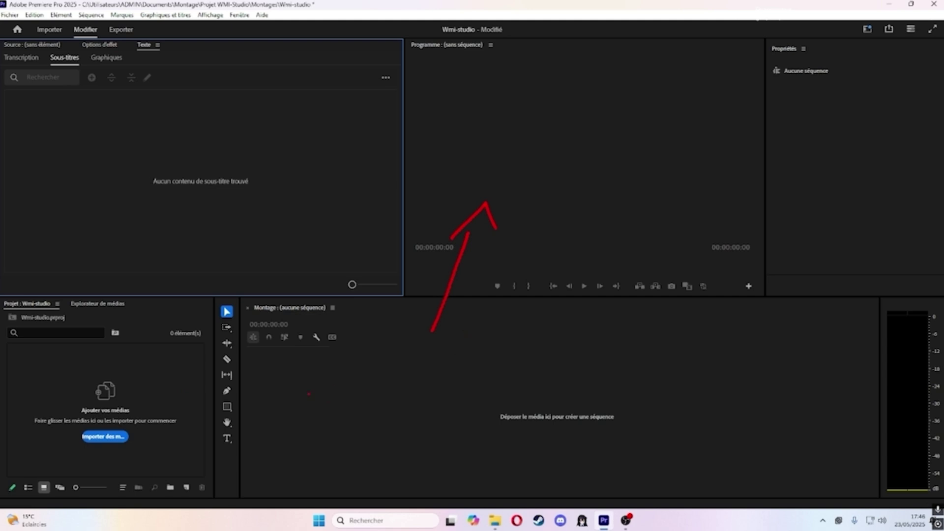
mouse_move(269, 394)
mouse_down()
mouse_move(412, 439)
mouse_move(288, 389)
mouse_up()
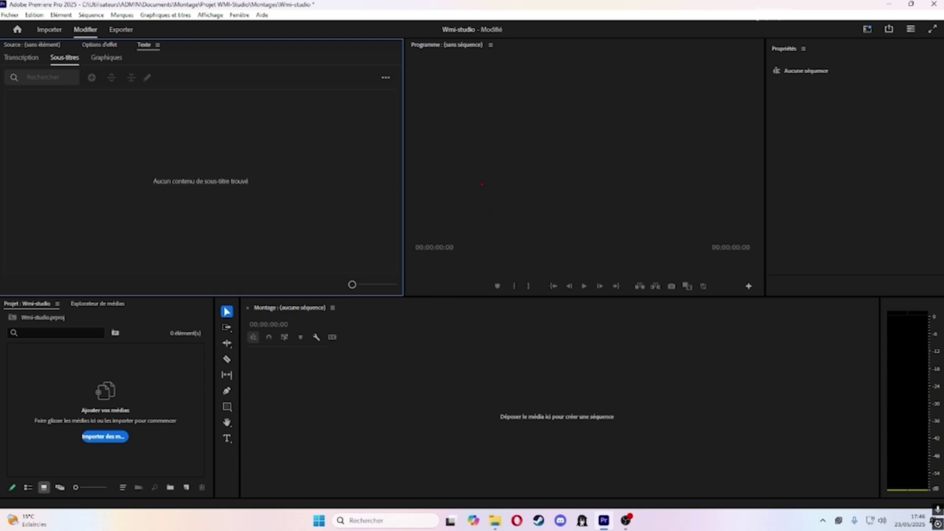
mouse_move(482, 184)
mouse_down()
mouse_move(287, 184)
mouse_move(340, 213)
mouse_up()
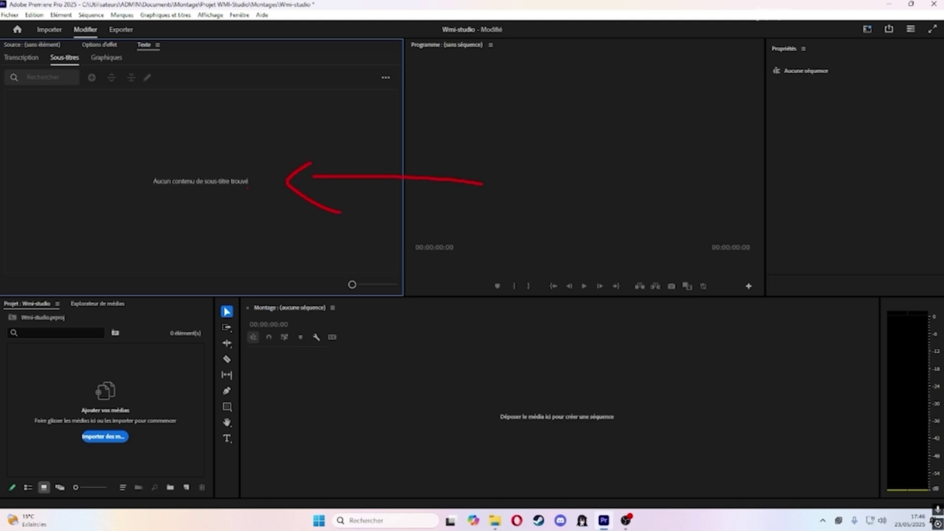
drag(60, 60, 63, 103)
key(ctrl+z)
key(ctrl+z)
drag(58, 404, 64, 220)
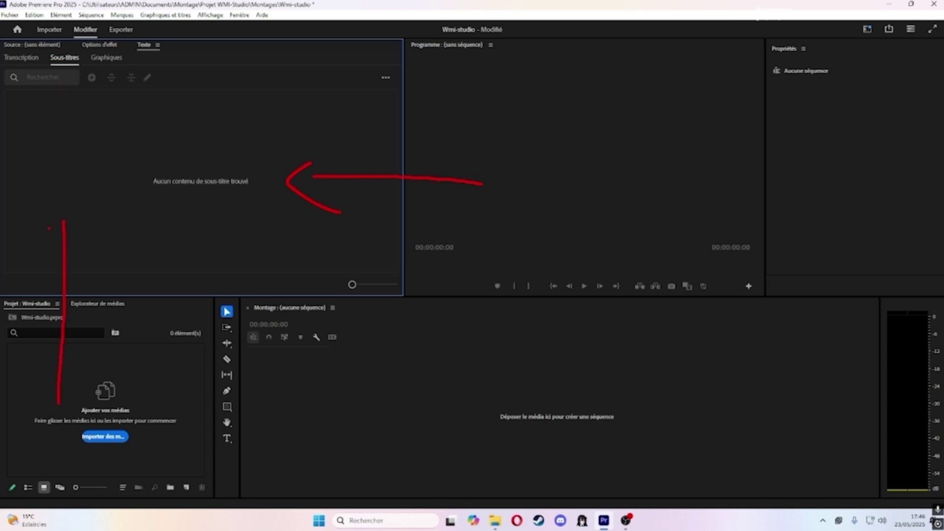
key(e)
key(Escape)
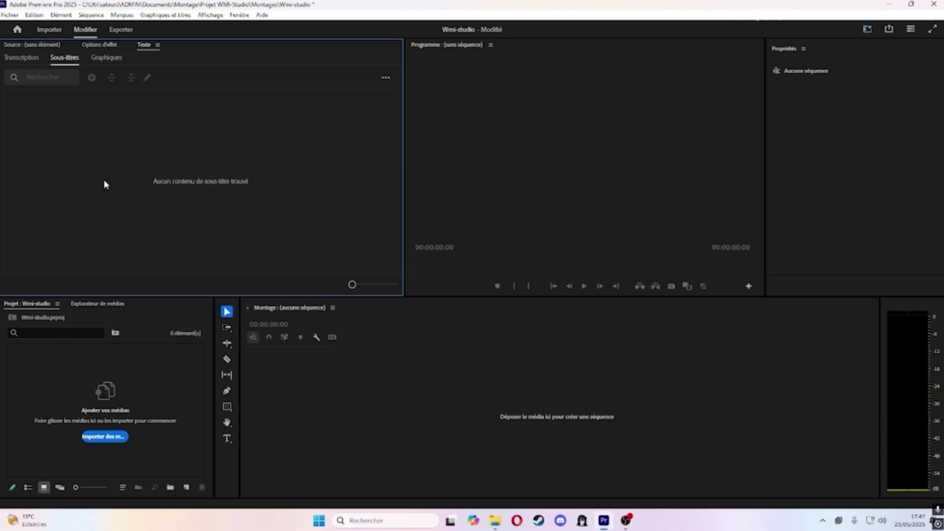
Import all the video clips from the Rushs folder of Projet WMI-Studio into the project
click(495, 521)
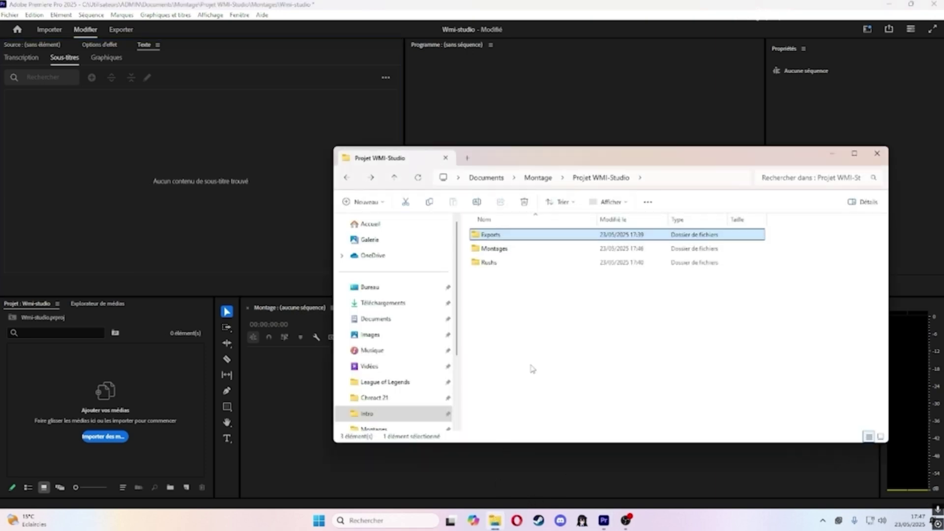
double_click(526, 263)
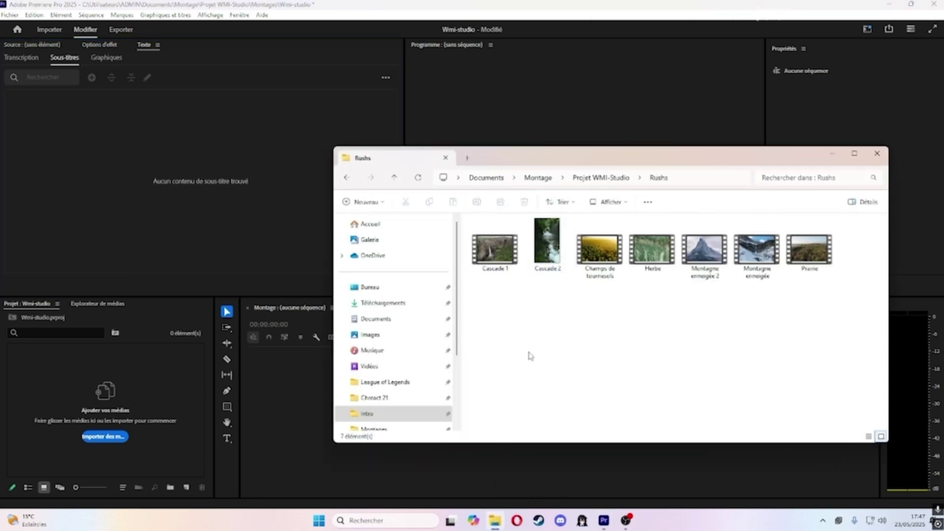
drag(482, 306, 831, 219)
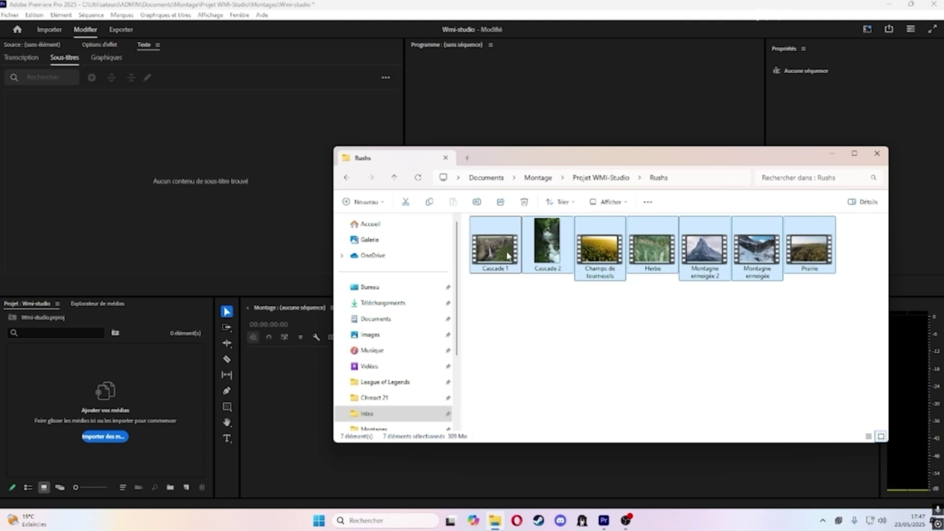
drag(501, 255, 167, 398)
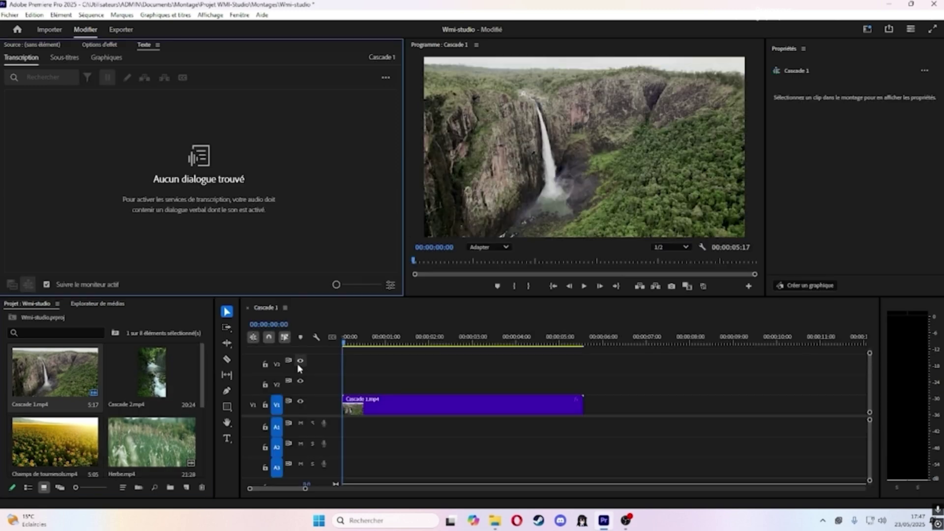
Create a sequence from Cascade 1.mp4, clear its clip, and place Cascade 1.mp4 back at the start of track V1
drag(55, 372, 408, 401)
click(407, 400)
key(Delete)
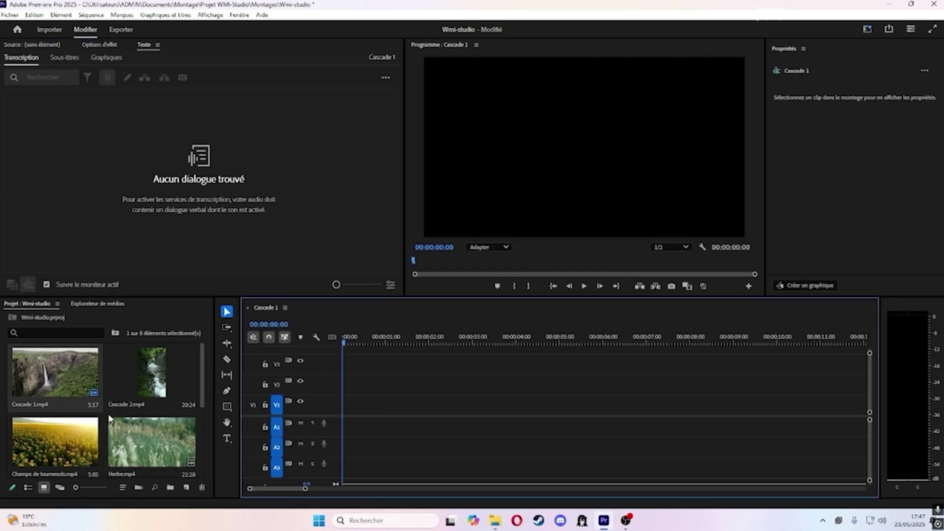
drag(42, 383, 344, 408)
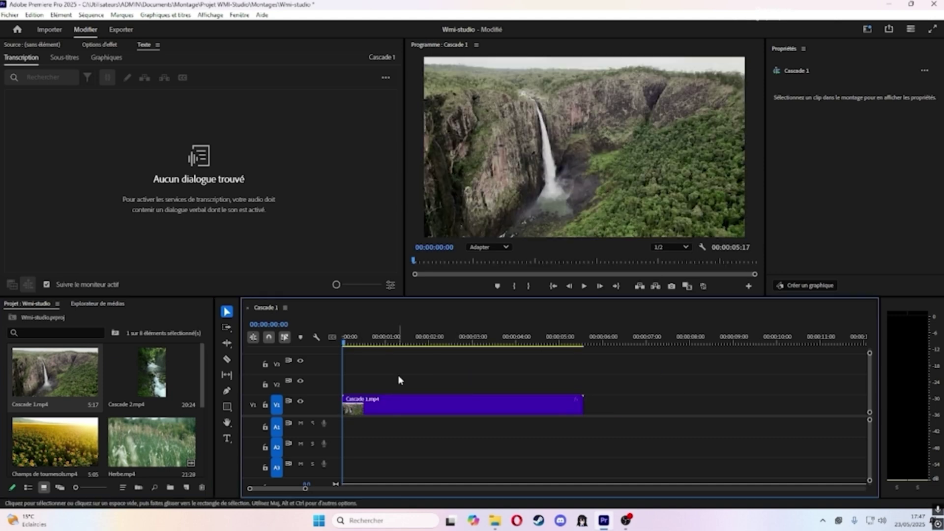
Play the sequence and view the Cascade 1.mp4 timeline clip in the source monitor
click(584, 286)
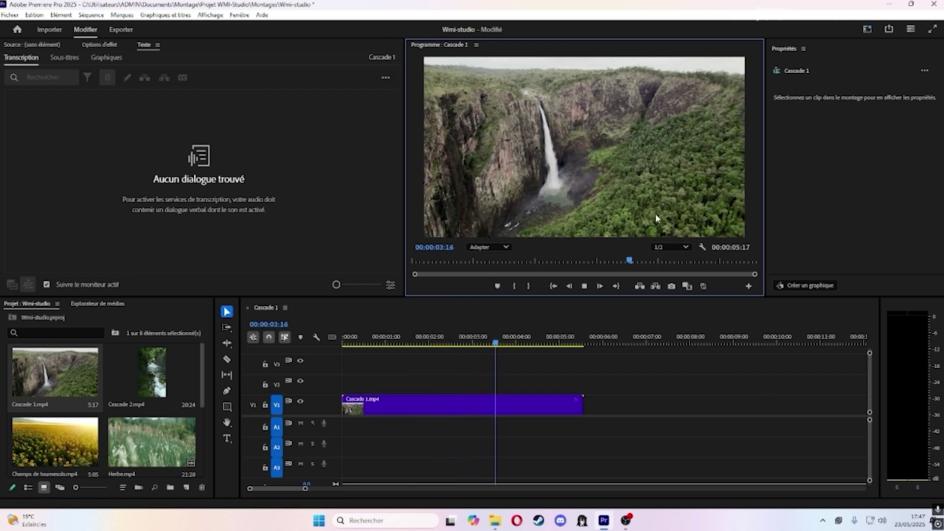
double_click(405, 409)
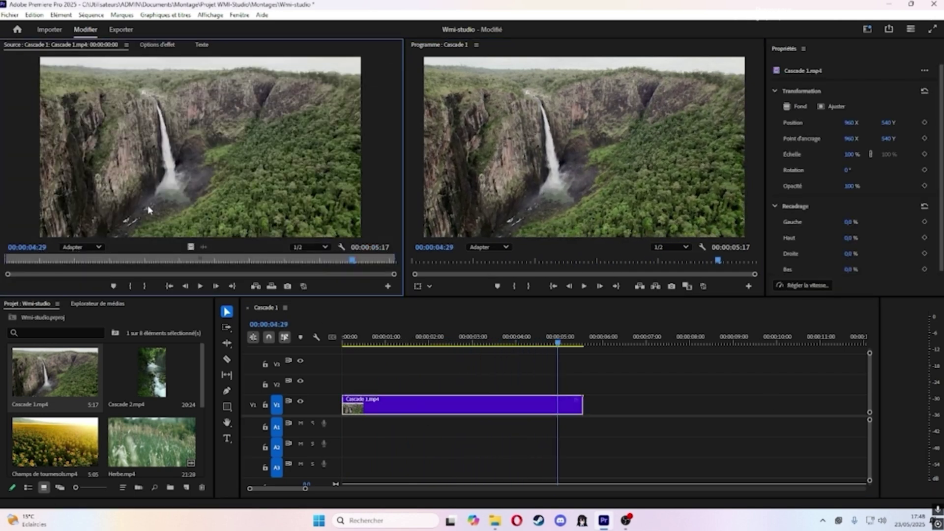
drag(558, 340, 491, 341)
Show the effect controls of Cascade 1.mp4 and set a scale keyframe of 100 at 00:00:00:00
key(Home)
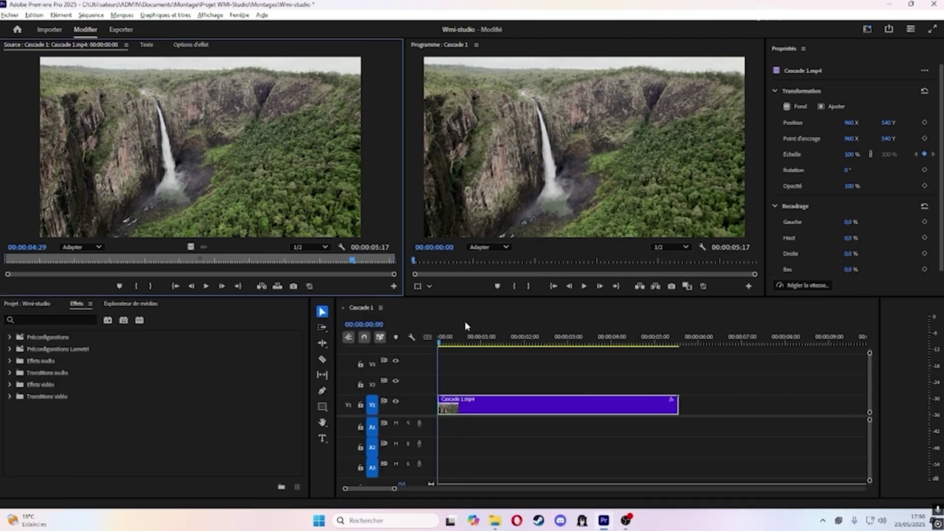
click(188, 46)
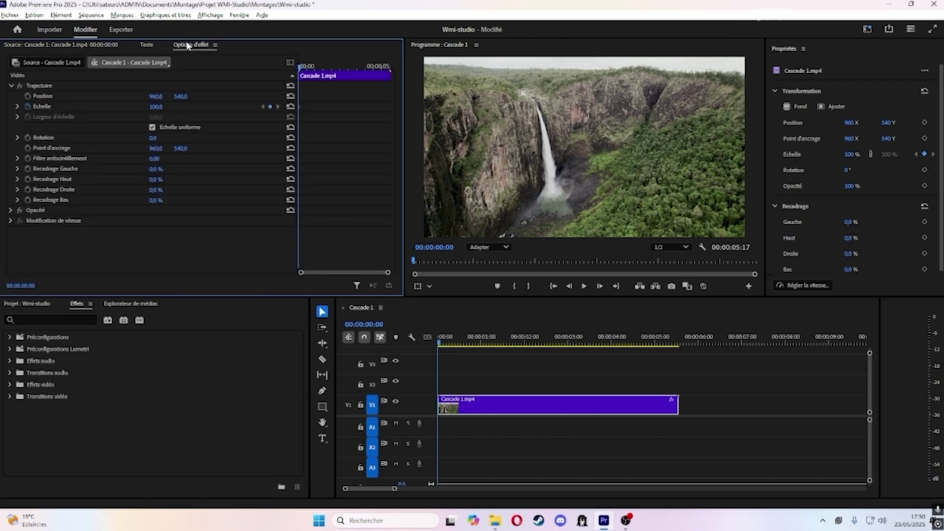
click(487, 401)
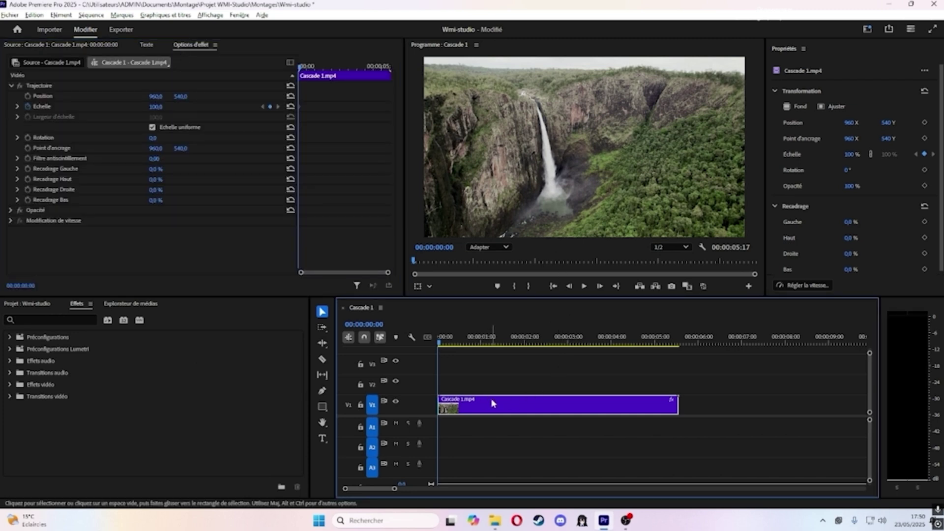
click(271, 107)
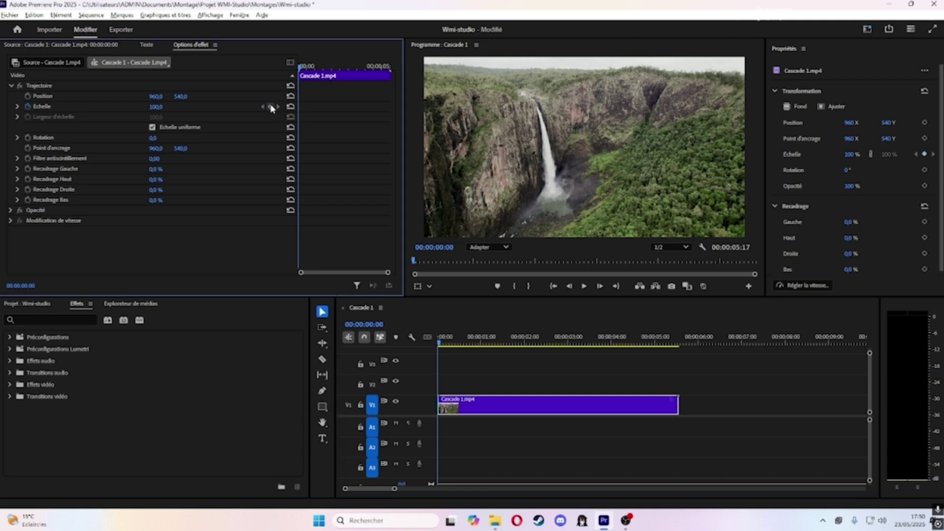
click(28, 107)
click(28, 107)
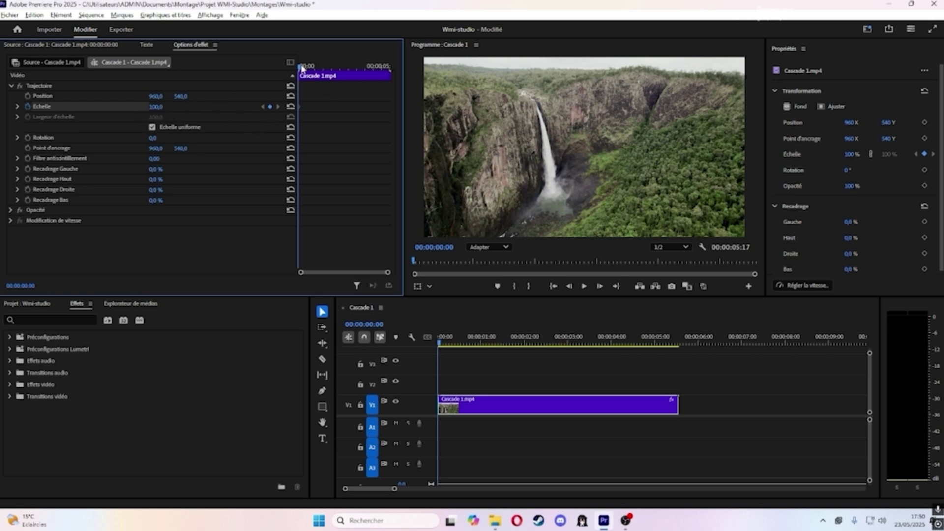
Add a second scale keyframe of 150 at 00:00:01:00 on Cascade 1.mp4
drag(301, 67, 304, 67)
key(Right)
key(Right)
key(Right)
key(Right)
key(Right)
key(Right)
key(Right)
key(Right)
key(Right)
key(Right)
key(Right)
key(Right)
key(Right)
key(Right)
key(Right)
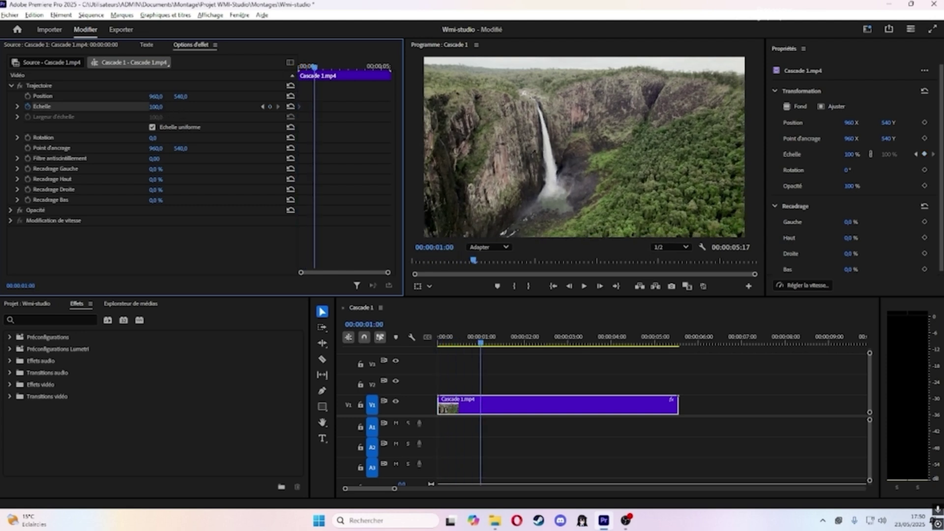
drag(156, 107, 180, 106)
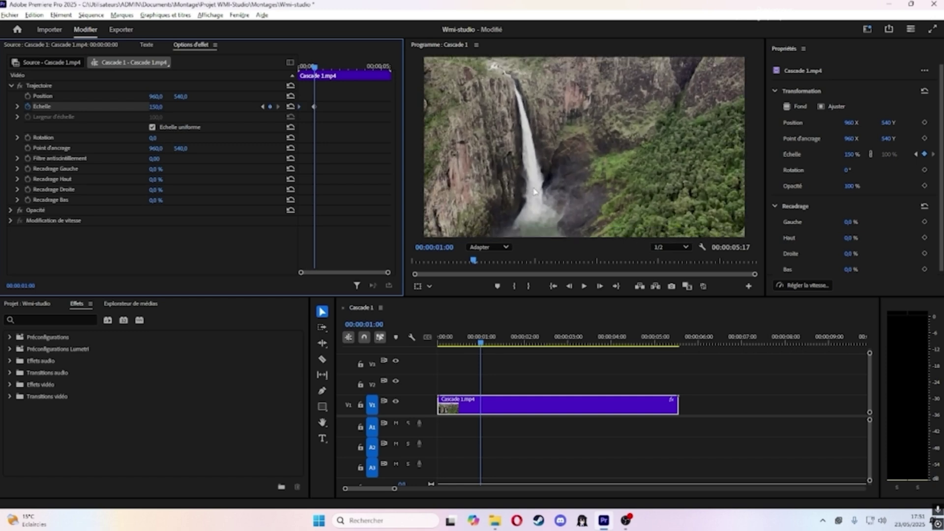
Play back the zoom animation from the start of the clip and return to the first frame
click(479, 344)
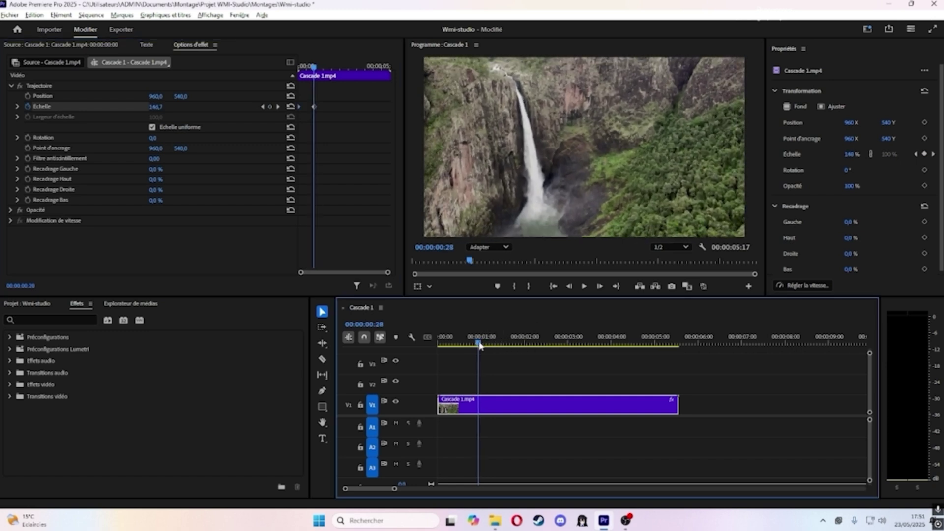
drag(480, 344, 438, 344)
key(space)
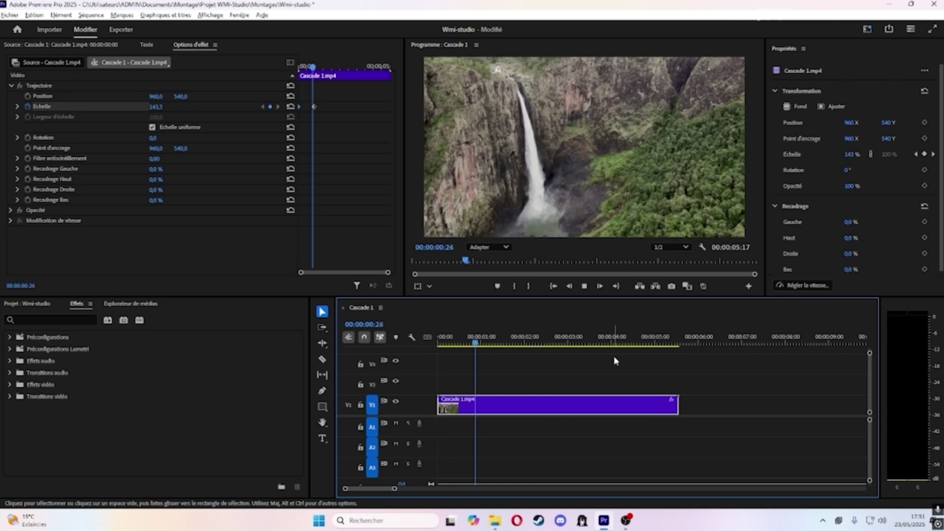
click(567, 344)
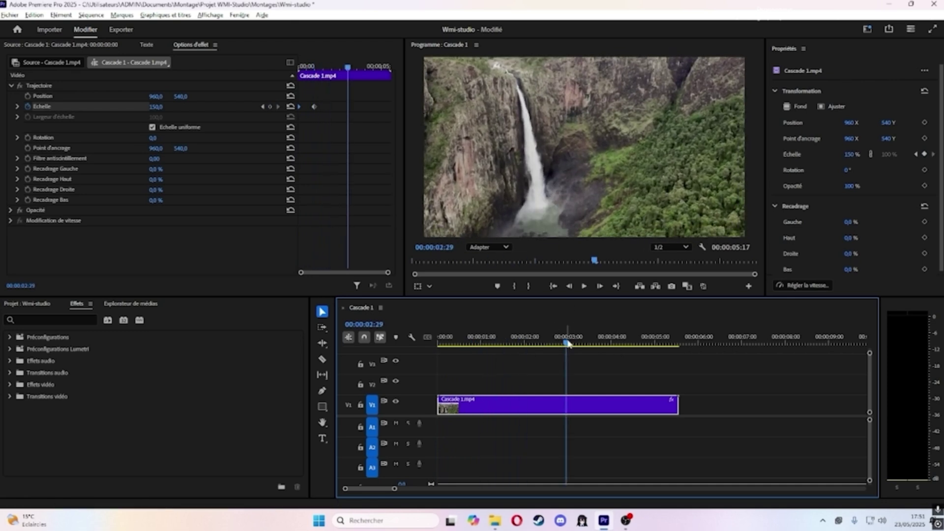
drag(567, 343, 351, 348)
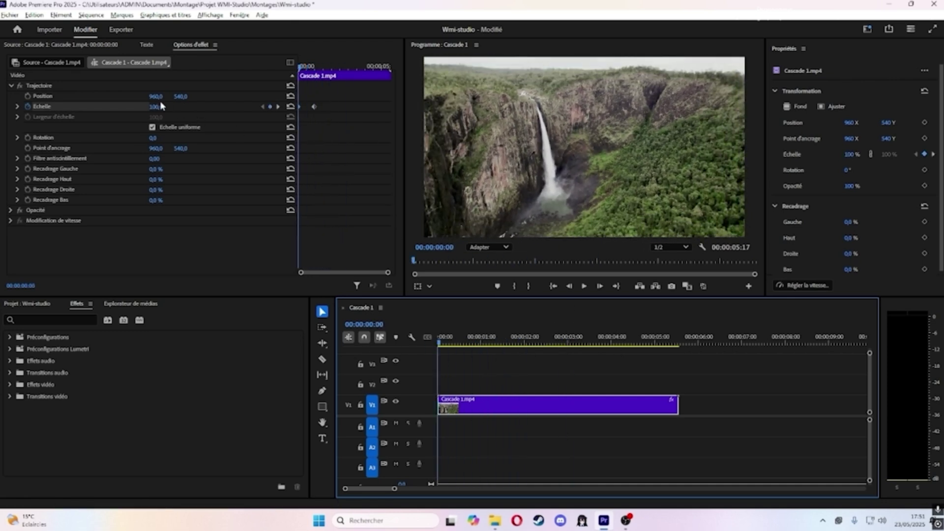
Animate the clip's position with a keyframe at 00:00:00:00 and another at 00:00:01:00 with horizontal position about 1425
click(28, 96)
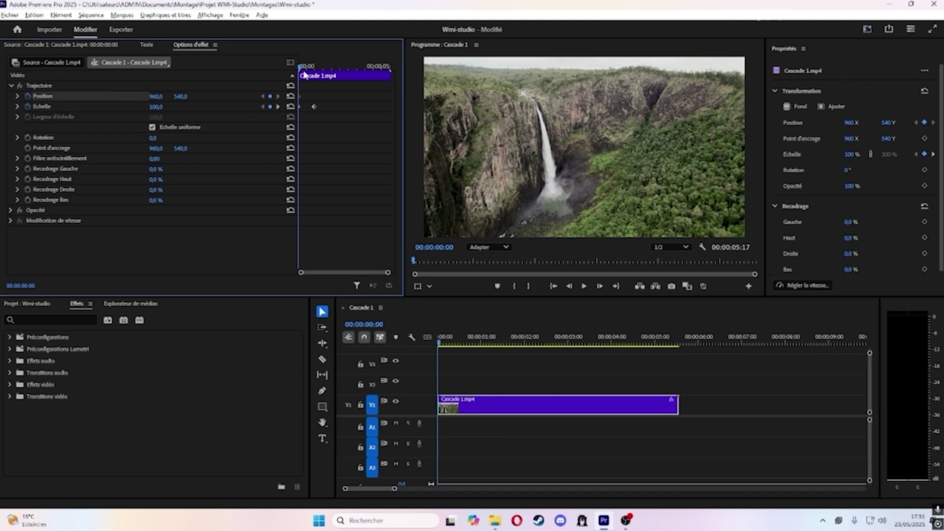
drag(306, 74, 315, 69)
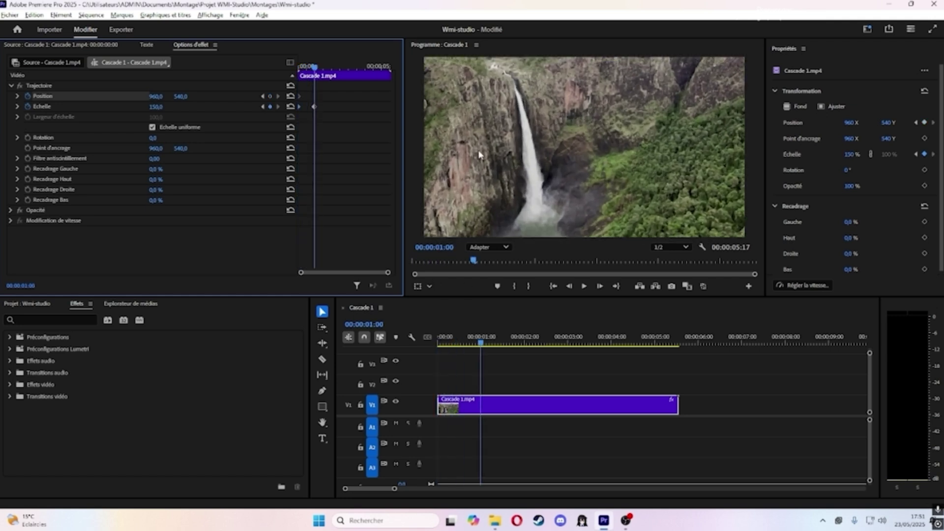
drag(167, 98, 396, 98)
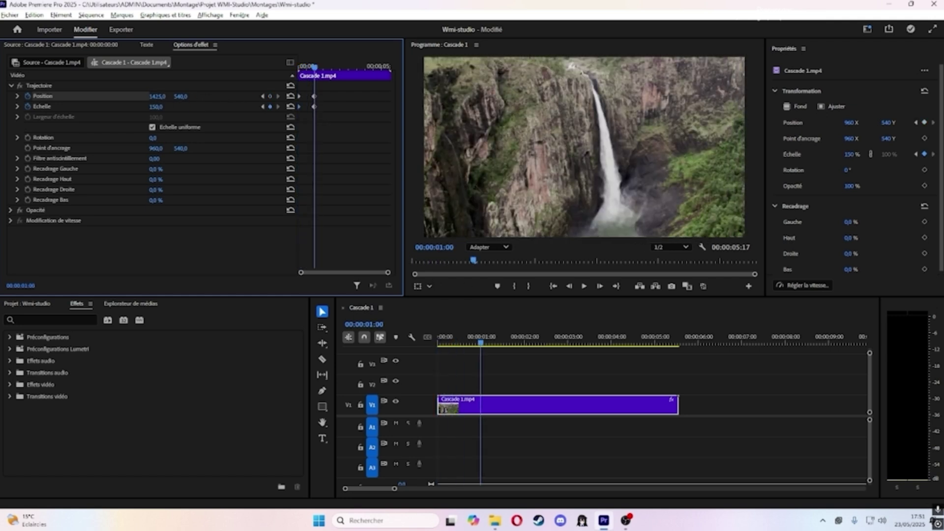
Set the position keyframe at 00:00:01:00 on Cascade 1.mp4 to 1130, 490 and play back the animation
drag(158, 97, 105, 97)
drag(482, 344, 398, 345)
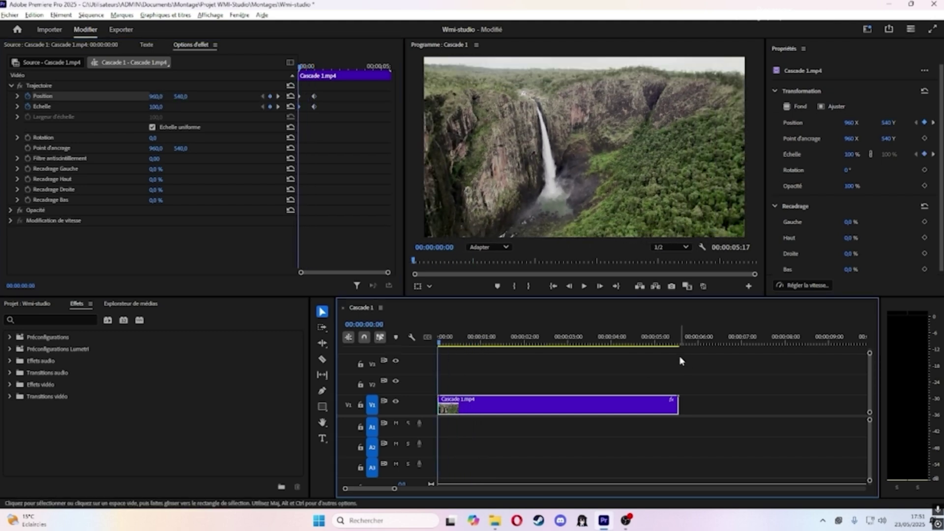
click(584, 287)
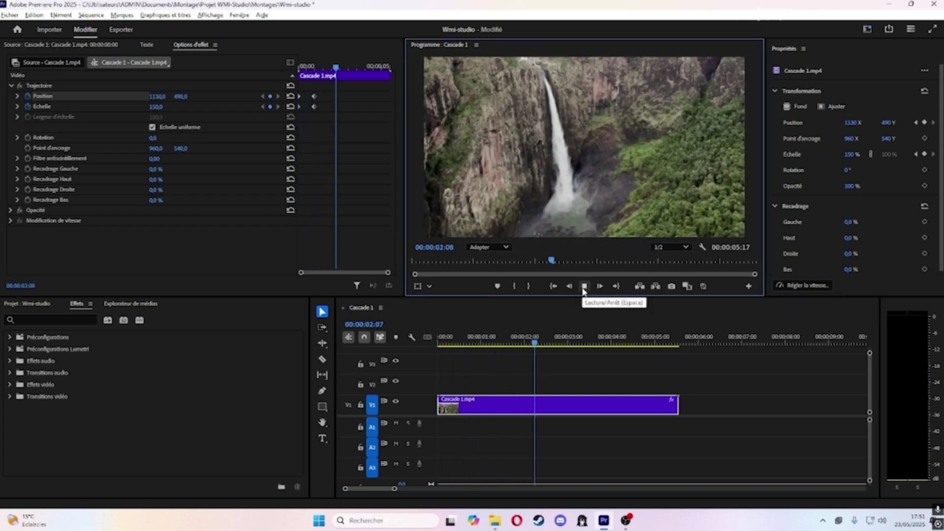
click(489, 339)
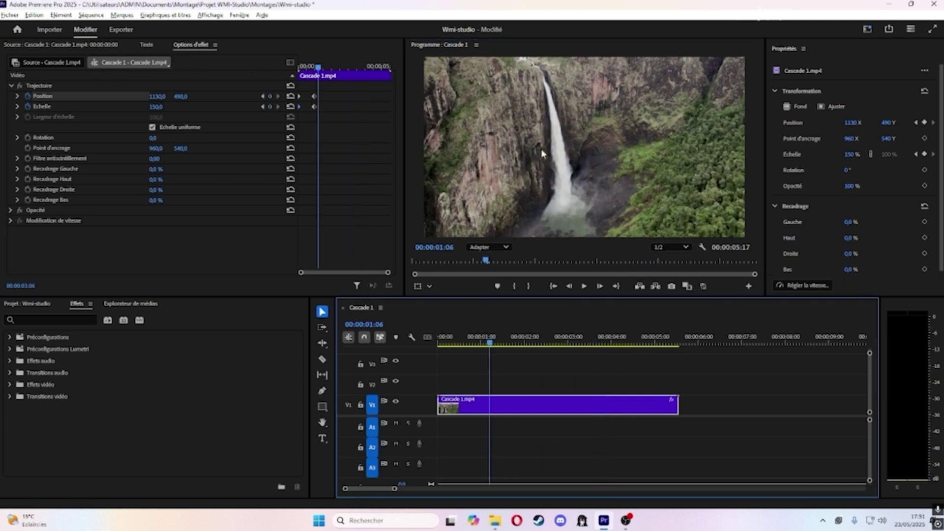
drag(489, 341, 412, 347)
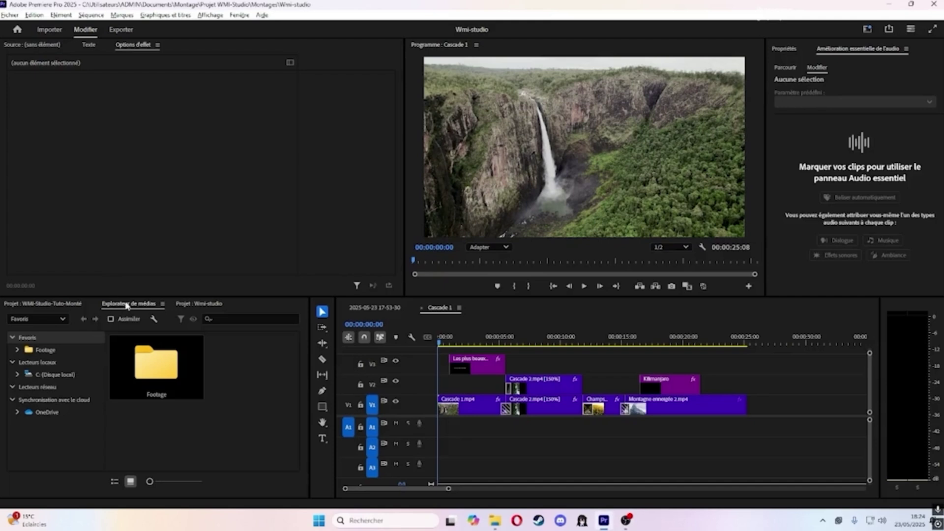
Dock the effects library with the project media and apply the Flou gaussien effect to Cascade 1.mp4 on V1
click(235, 15)
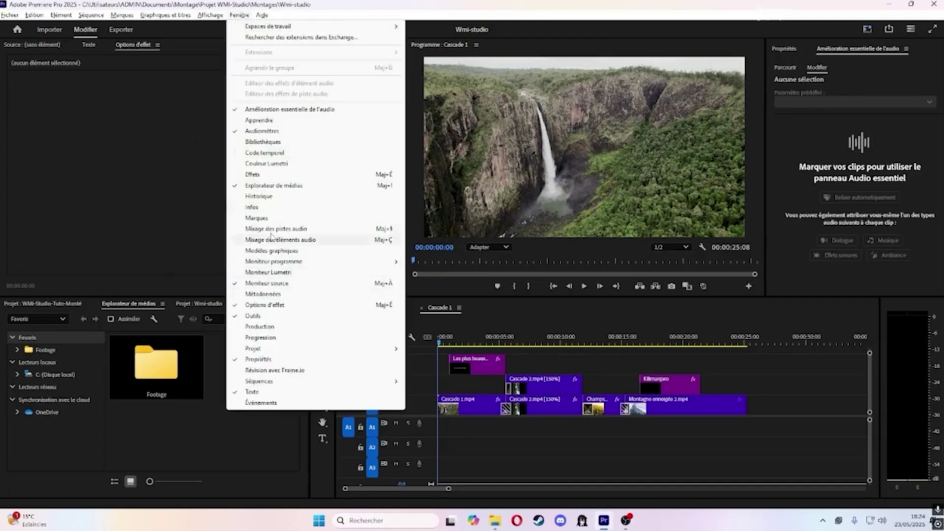
click(266, 176)
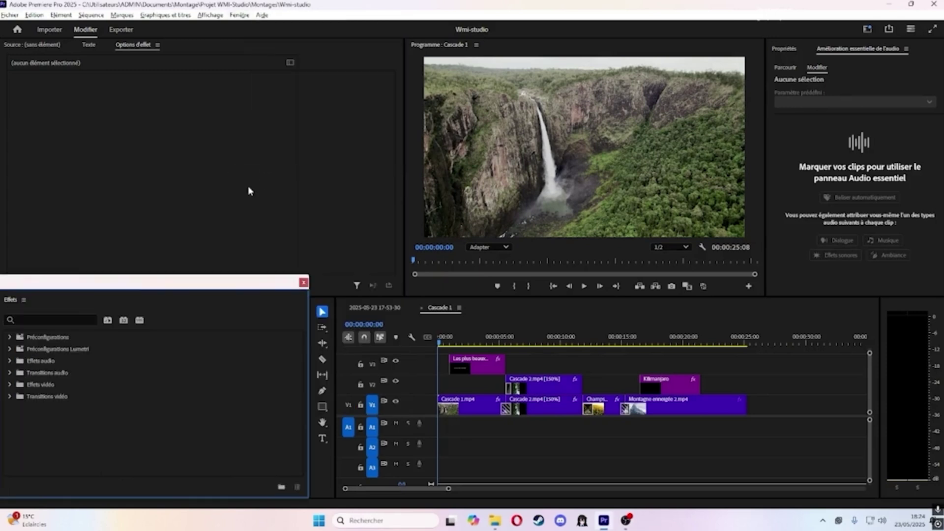
drag(196, 283, 170, 308)
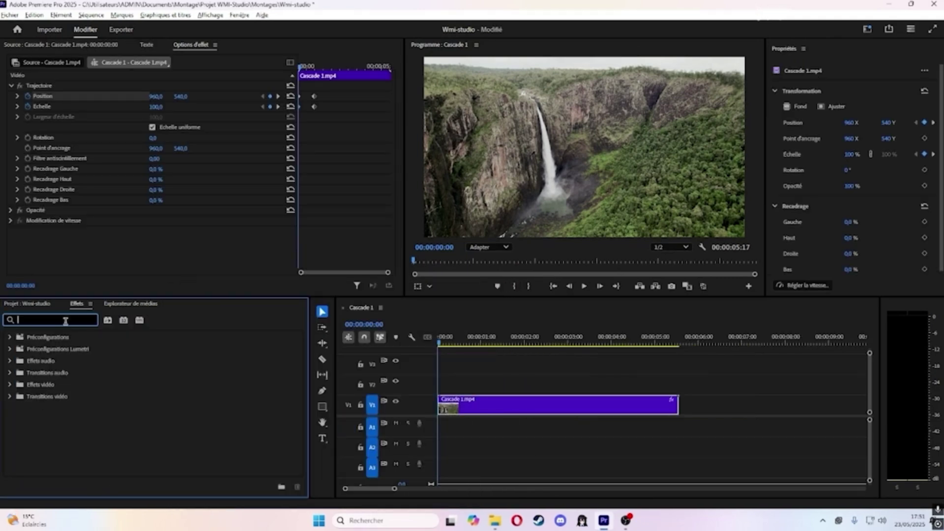
text(flou)
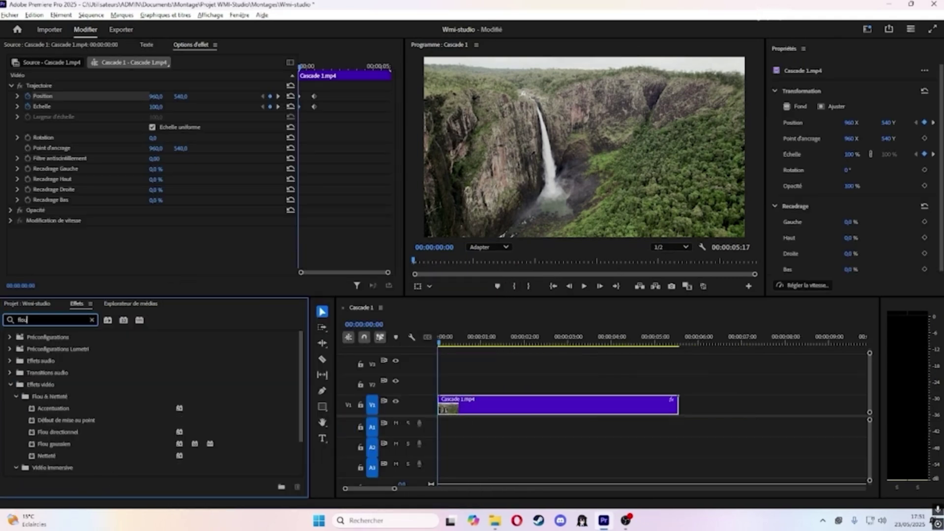
drag(62, 446, 517, 408)
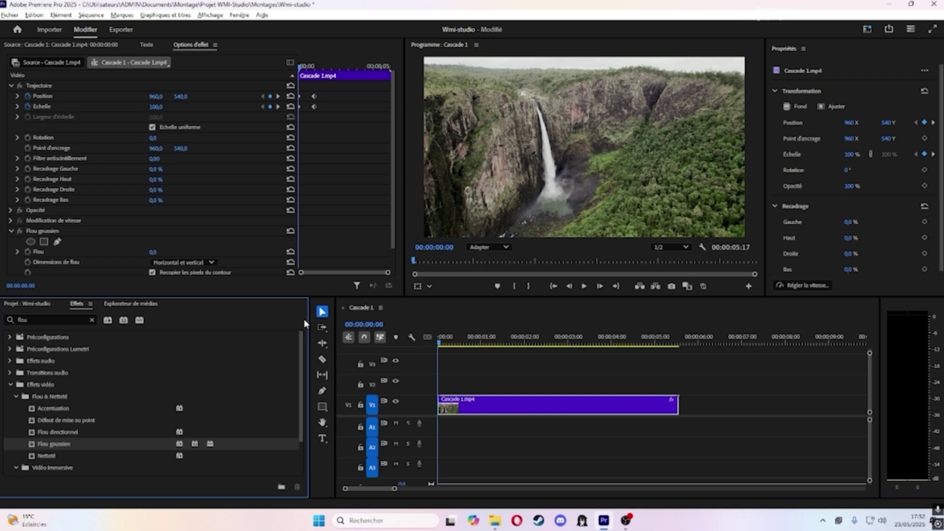
Set a Flou gaussien blur keyframe of 40 at 00:00:02:00 on Cascade 1.mp4
click(524, 343)
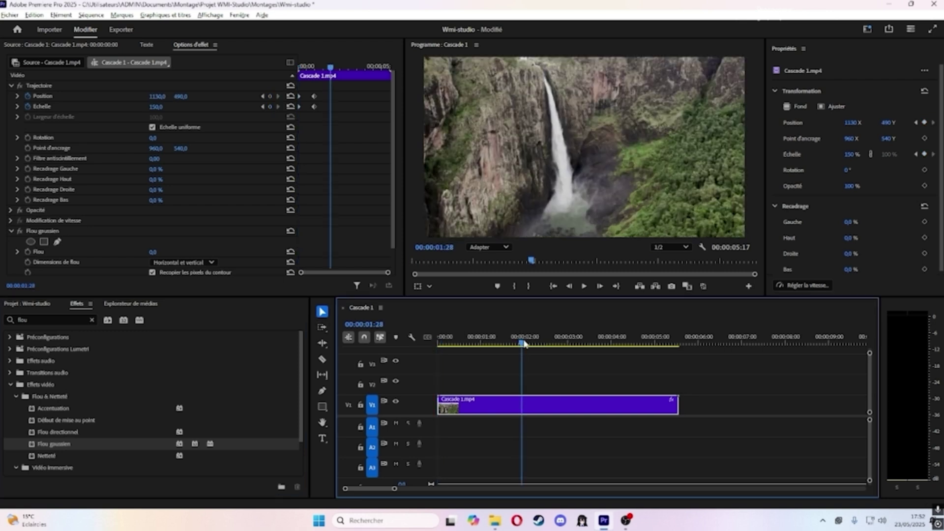
drag(524, 344, 526, 344)
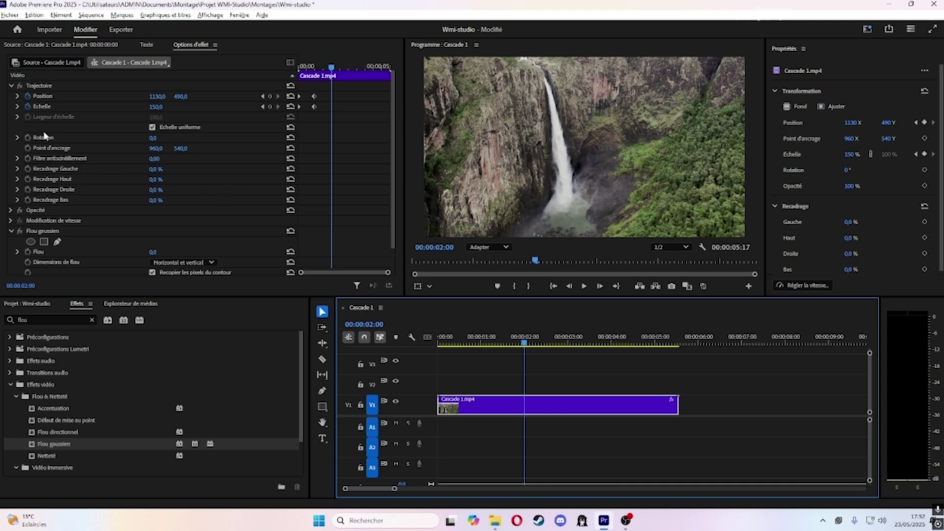
click(11, 86)
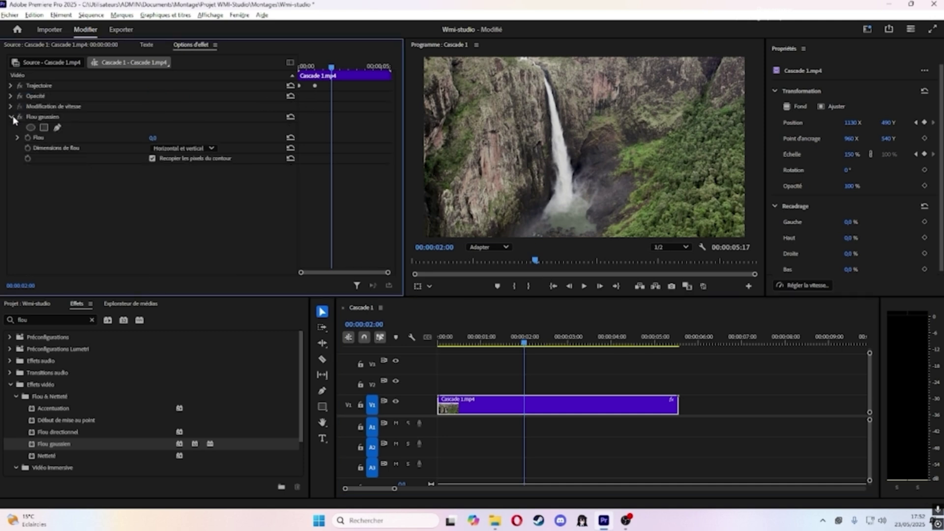
click(27, 138)
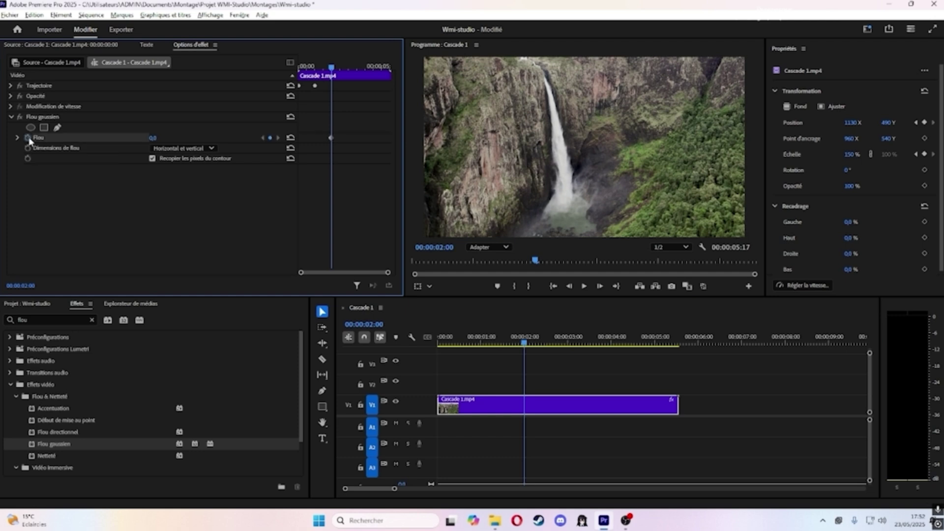
click(153, 137)
text(40)
key(Return)
Add a blur keyframe of 0 at 00:00:00:00 on Cascade 1.mp4
key(Home)
click(163, 137)
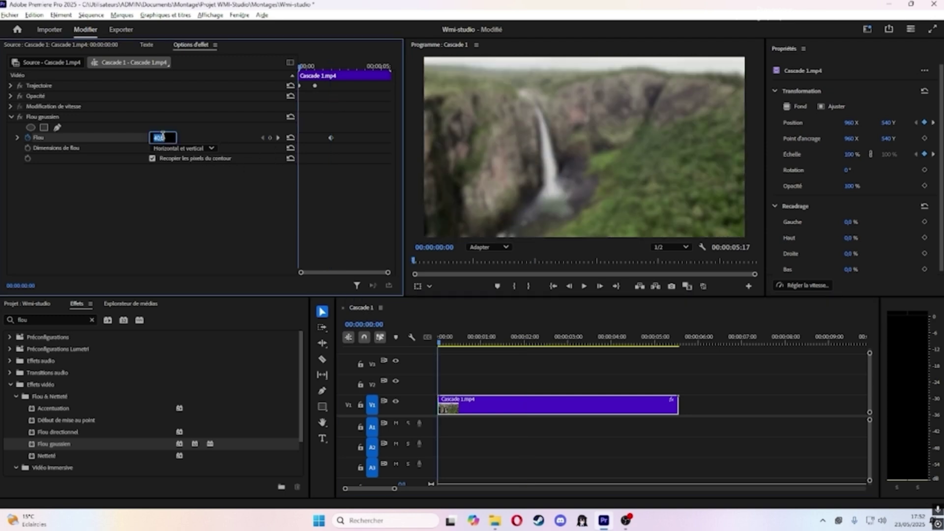
key(Return)
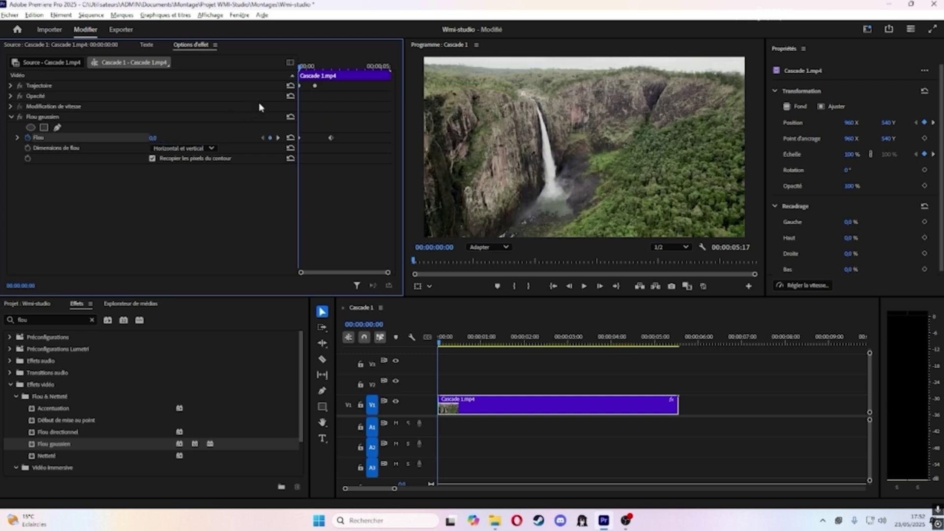
Play back the blur animation and add a blur keyframe of 0 at 00:00:01:29
key(space)
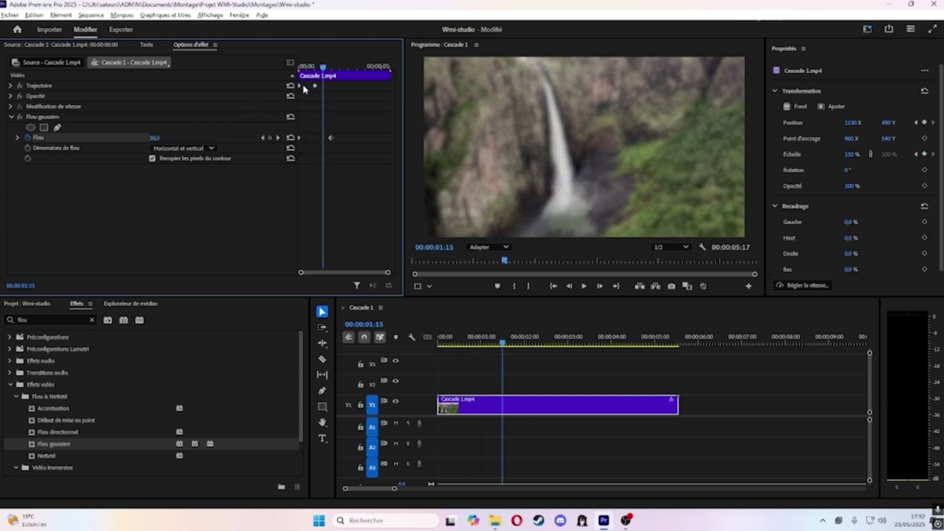
key(Left)
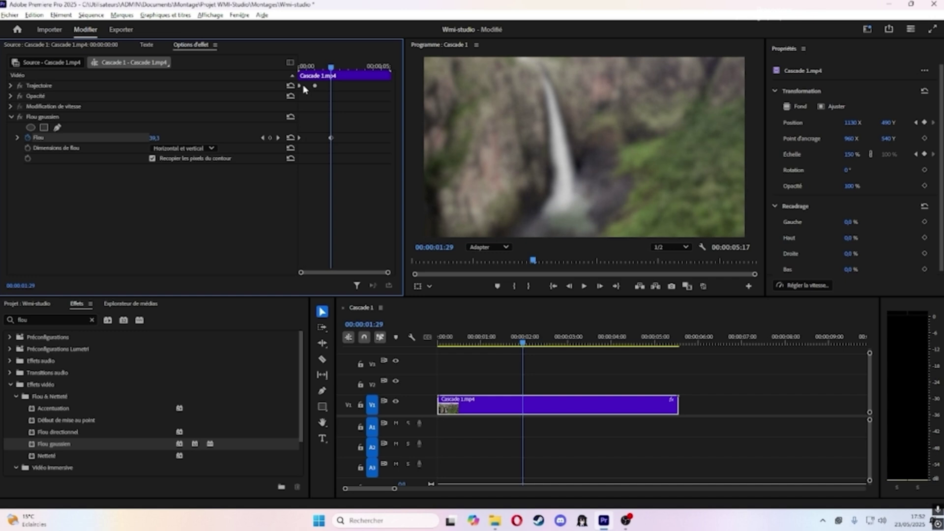
text(0)
key(Return)
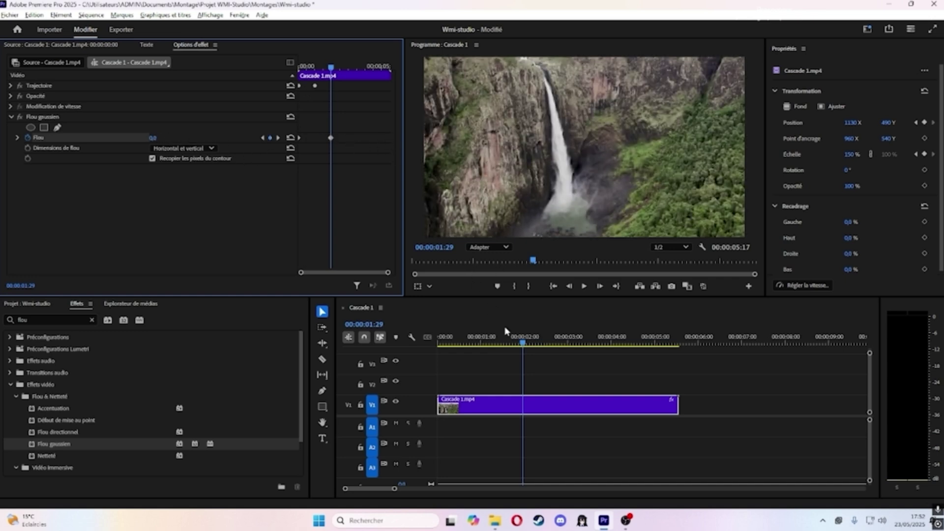
Return to the start of the sequence and play back Cascade 1.mp4 with the revised blur
drag(522, 340, 497, 347)
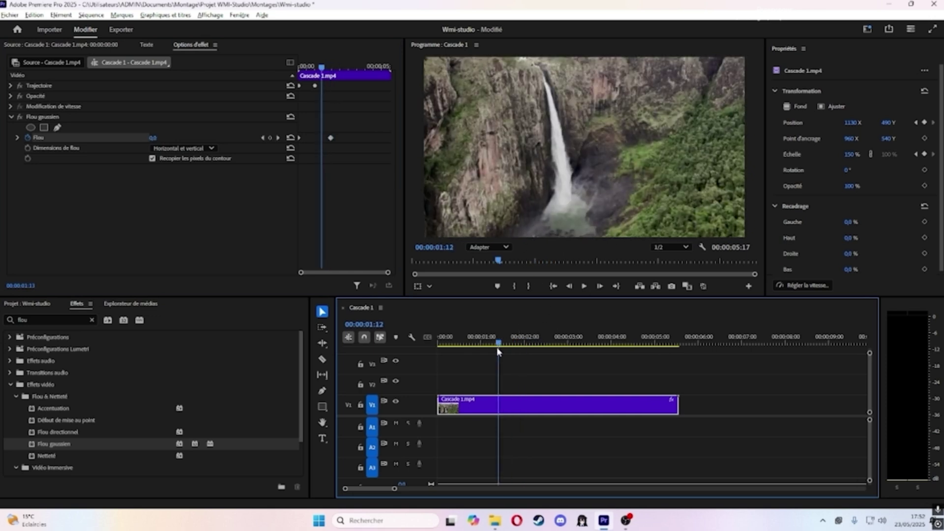
key(Home)
key(space)
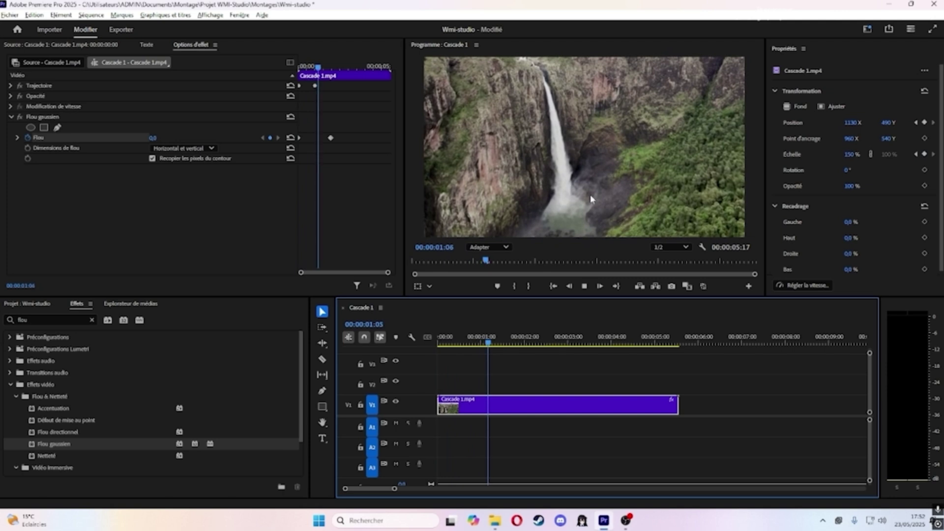
key(space)
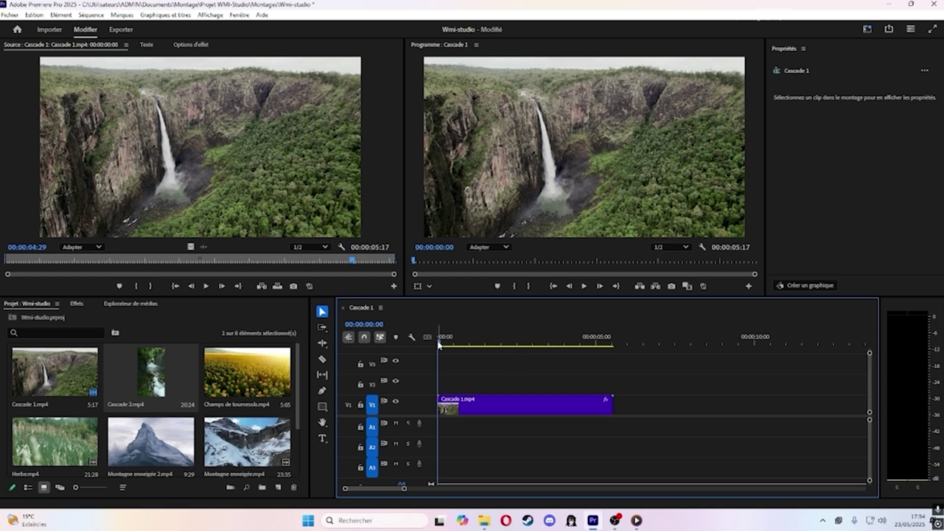
Place Cascade 2.mp4 on V1 directly after Cascade 1.mp4 and scale it to 57 %
drag(168, 369, 618, 413)
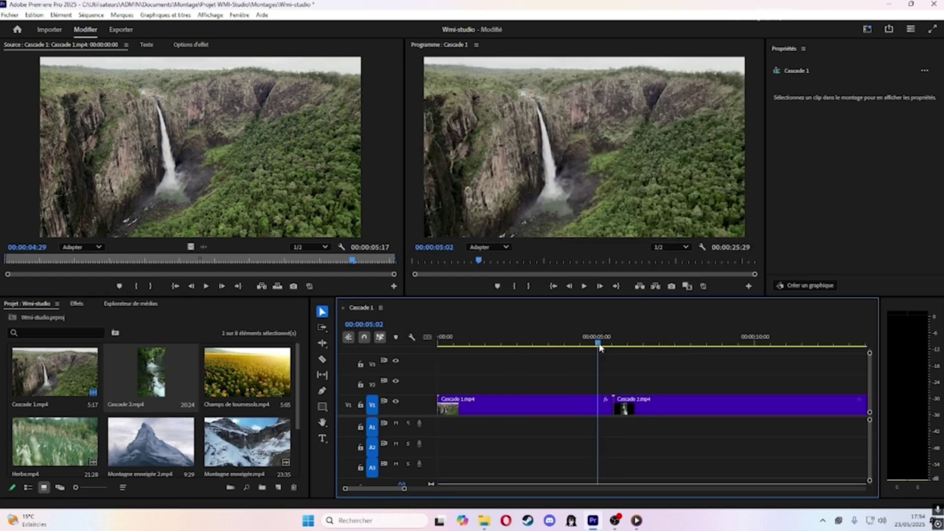
key(Down)
click(642, 403)
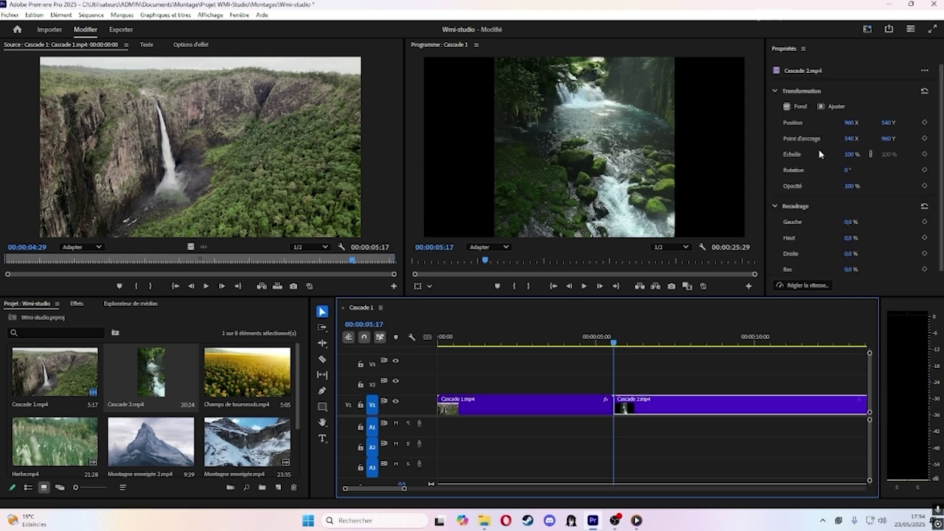
click(850, 154)
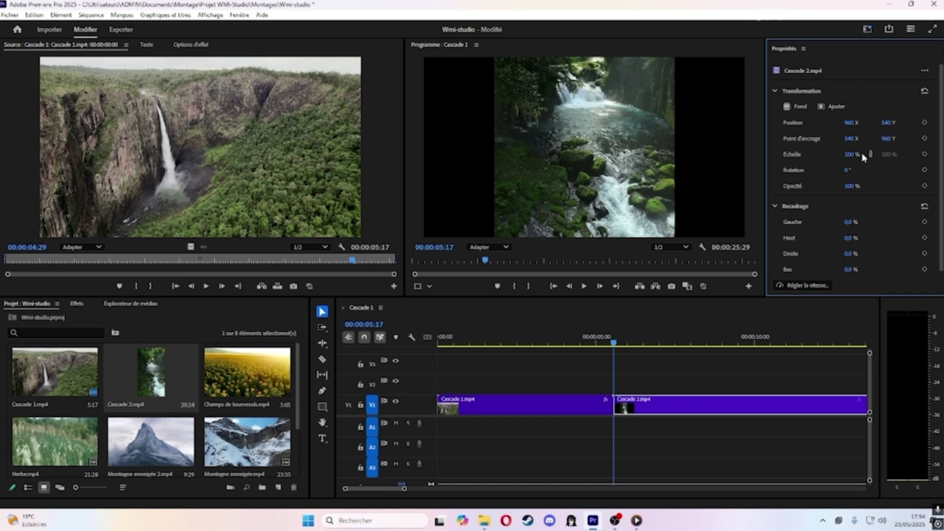
drag(856, 153, 841, 167)
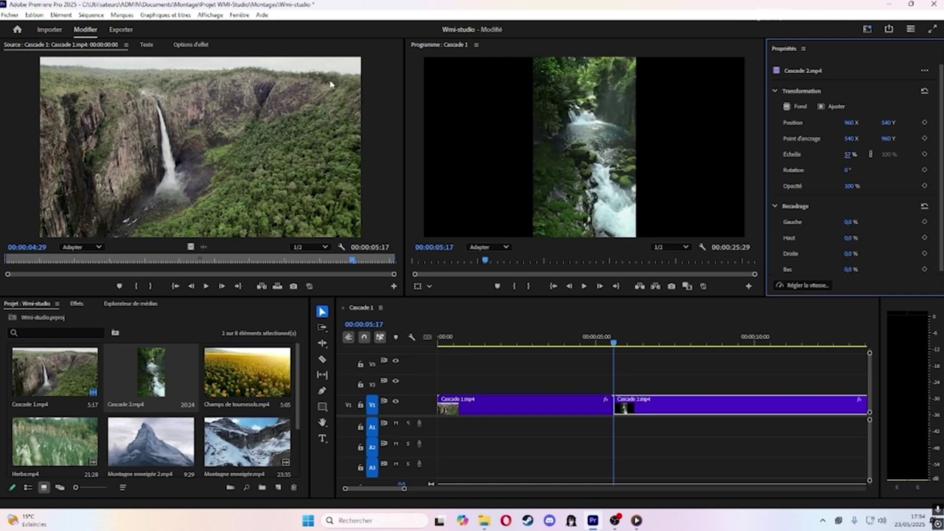
Show the effect controls and duplicate the Cascade 2.mp4 clip onto V2 directly above the original
click(191, 44)
click(569, 371)
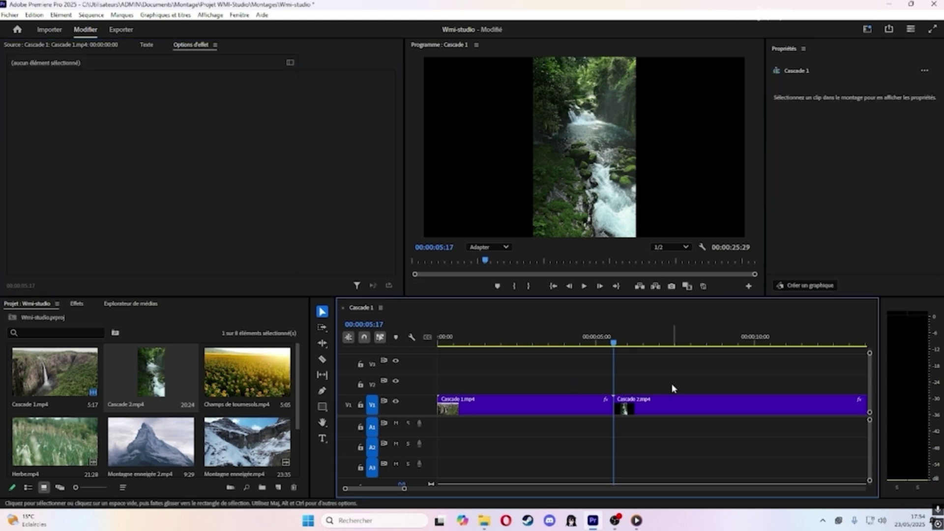
click(659, 404)
drag(658, 407, 639, 387)
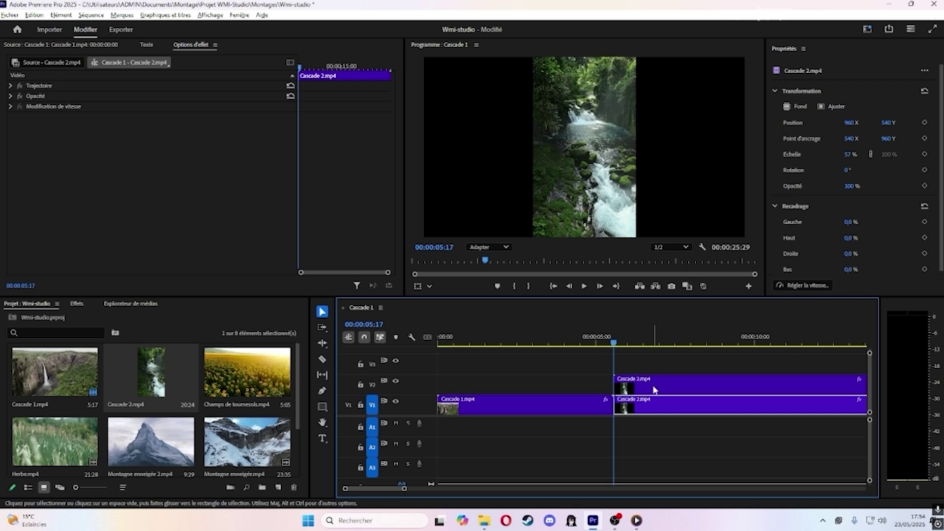
Scale the Cascade 2.mp4 copy on V1 to 179 % so it fills the frame behind the V2 copy
click(642, 384)
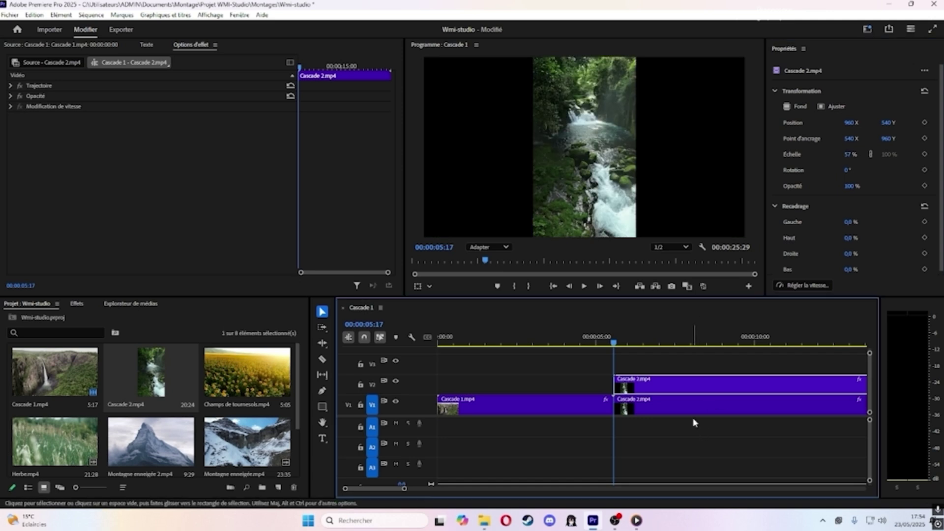
click(689, 408)
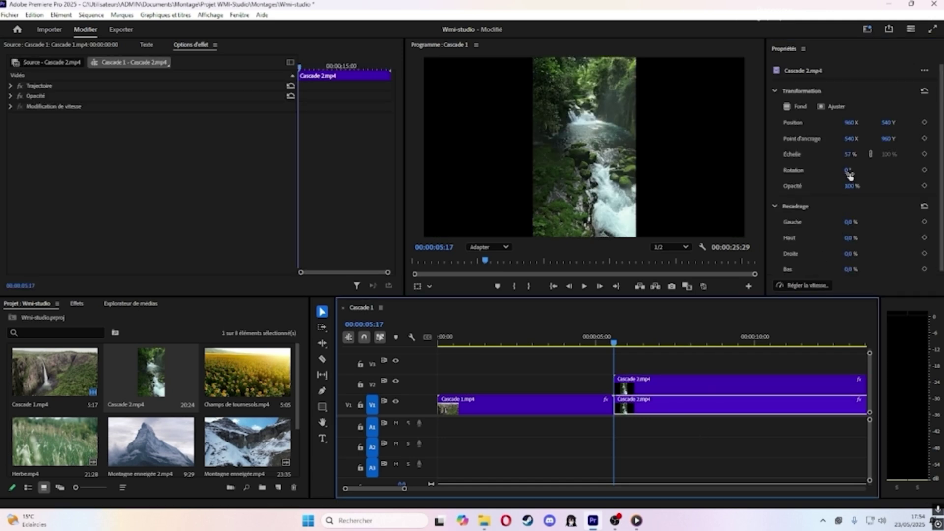
drag(849, 158, 911, 156)
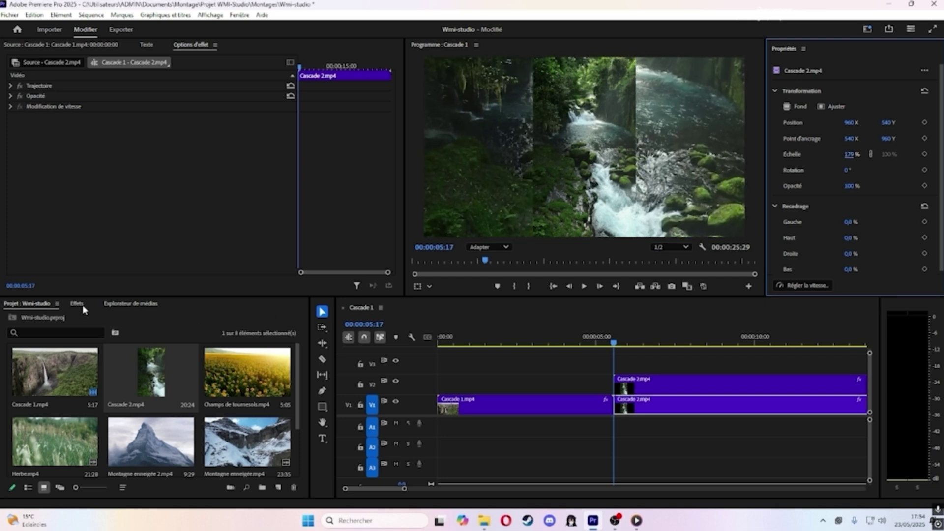
Apply Flou gaussien with a blur of 50 to Cascade 2.mp4 on V1 and play back the result
click(83, 306)
drag(164, 446, 654, 409)
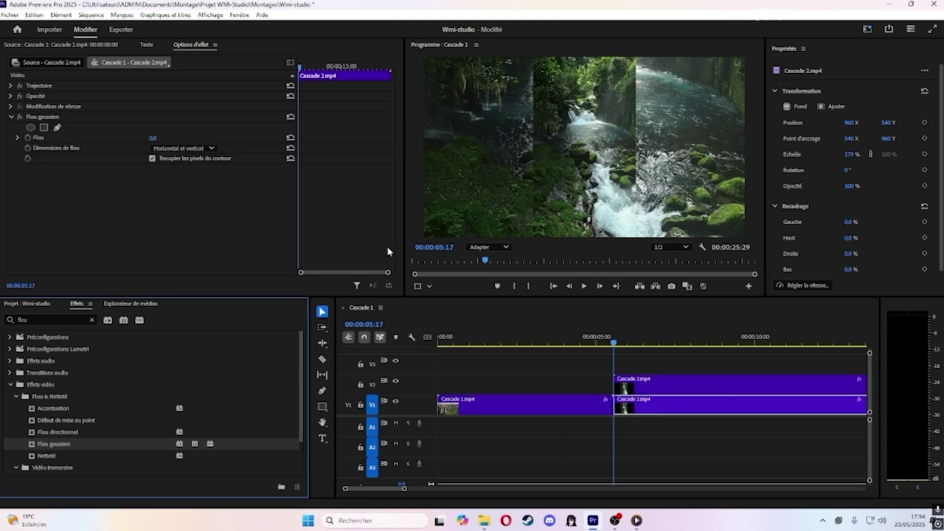
drag(154, 141, 178, 142)
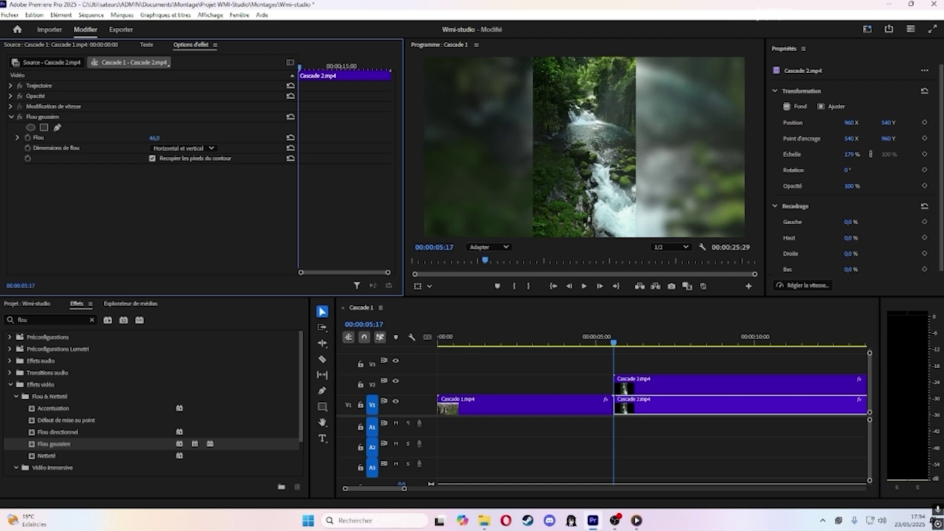
click(160, 138)
key(Return)
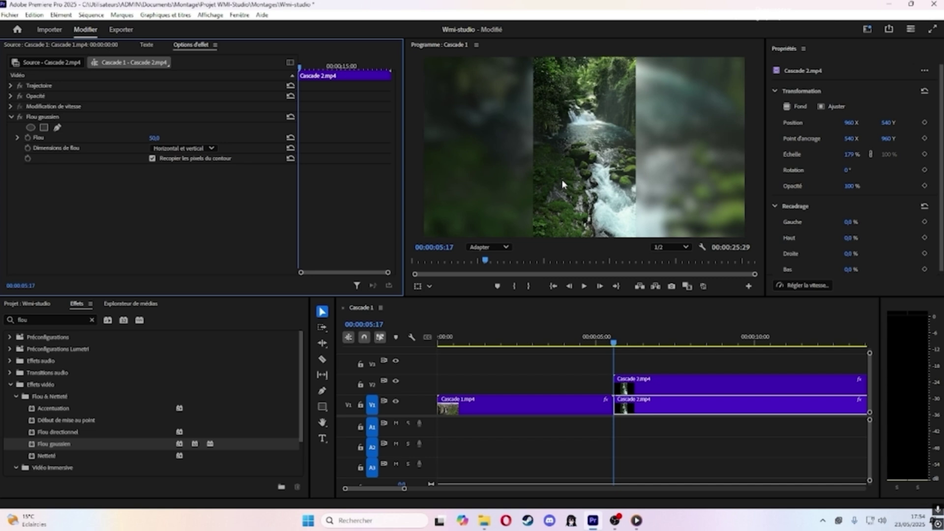
key(space)
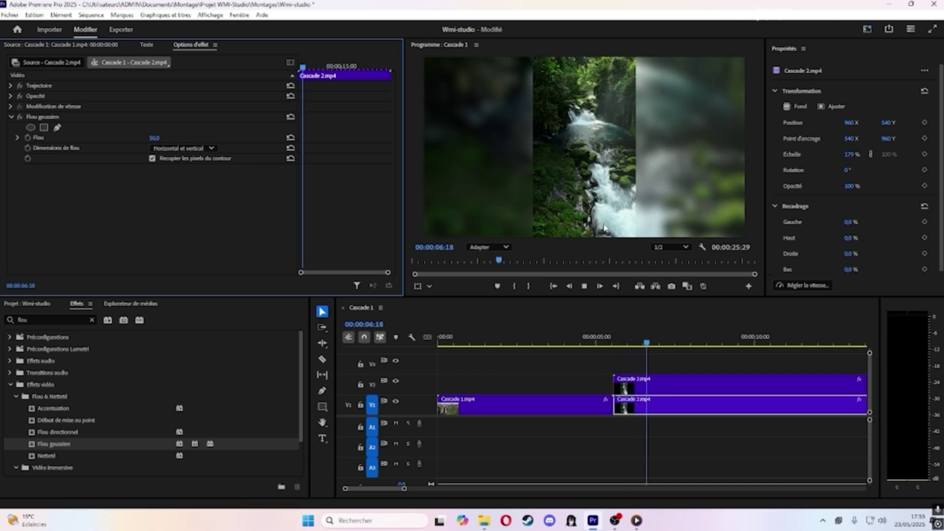
key(space)
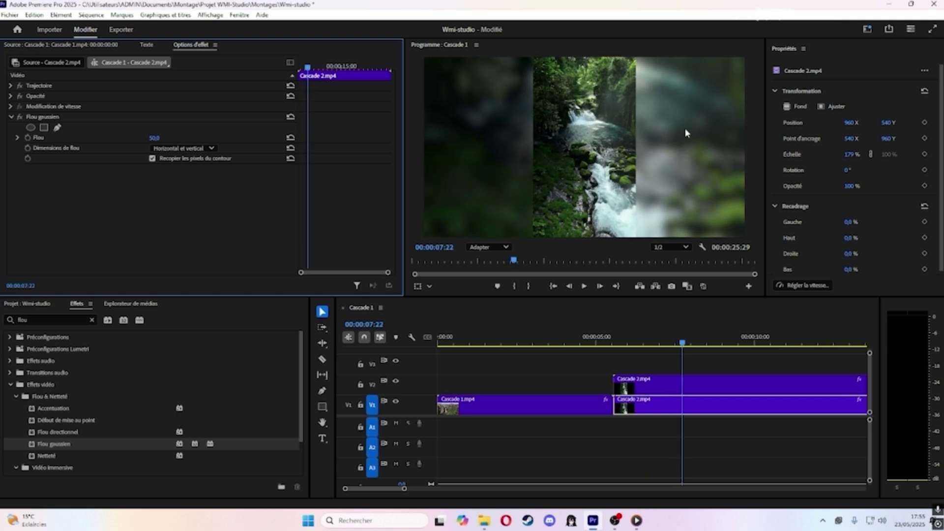
Cut both Cascade 2.mp4 clips on V1 and V2 at 00:00:15:00 with the Cutter tool
key(space)
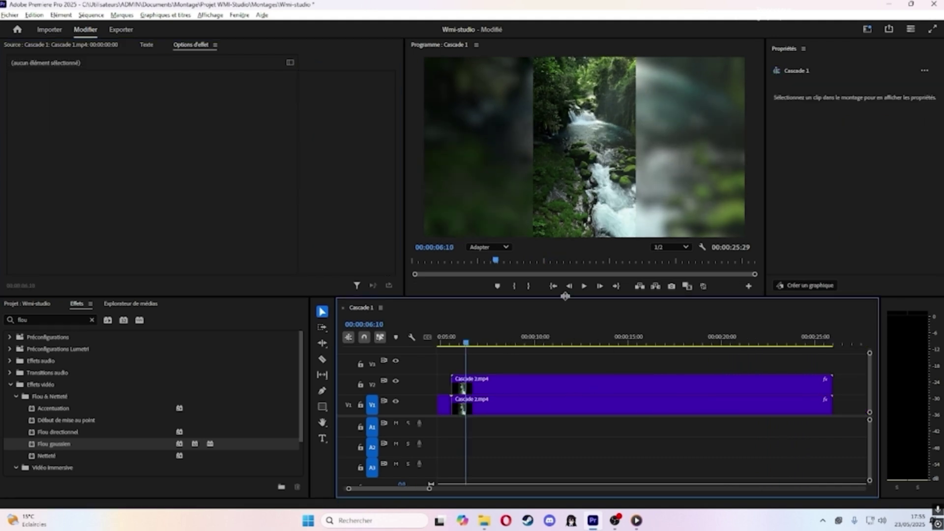
key(space)
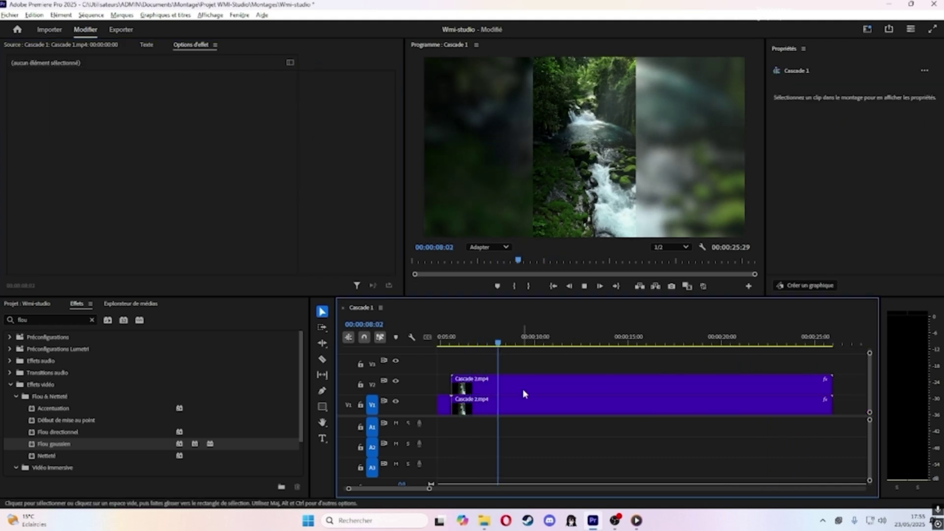
key(space)
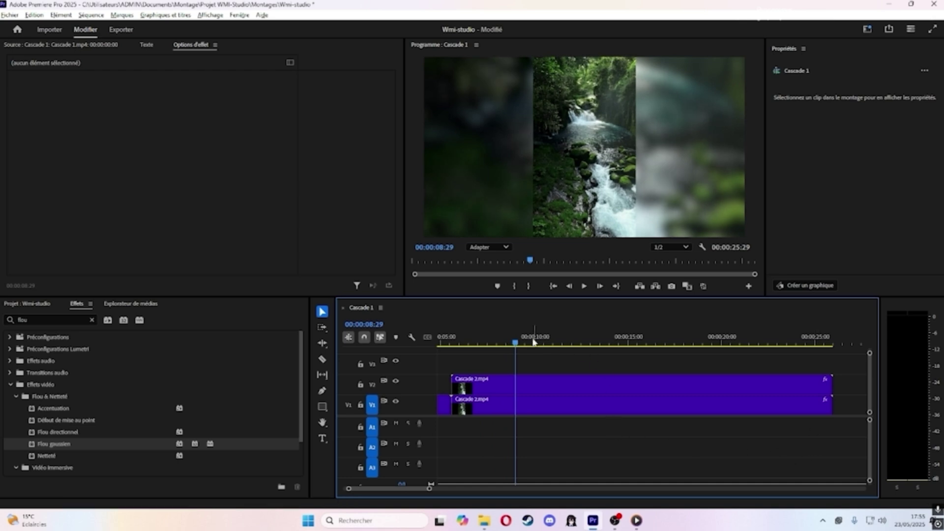
drag(520, 344, 628, 349)
scroll(530, 405, up, 5)
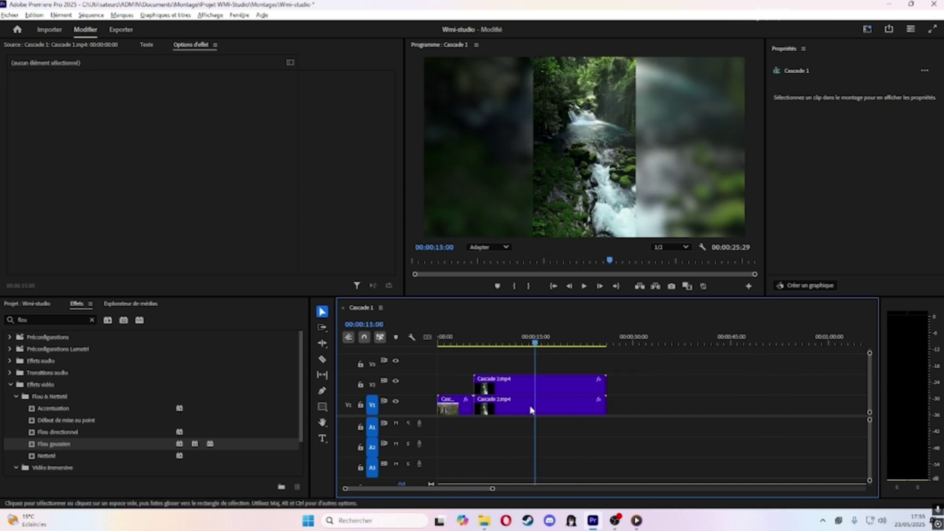
scroll(565, 342, up, 3)
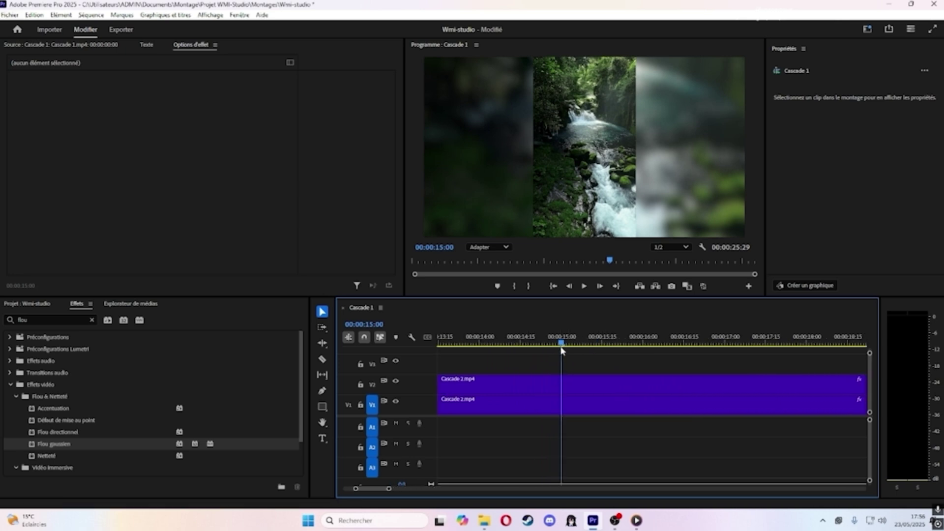
click(566, 344)
drag(566, 345, 562, 345)
key(c)
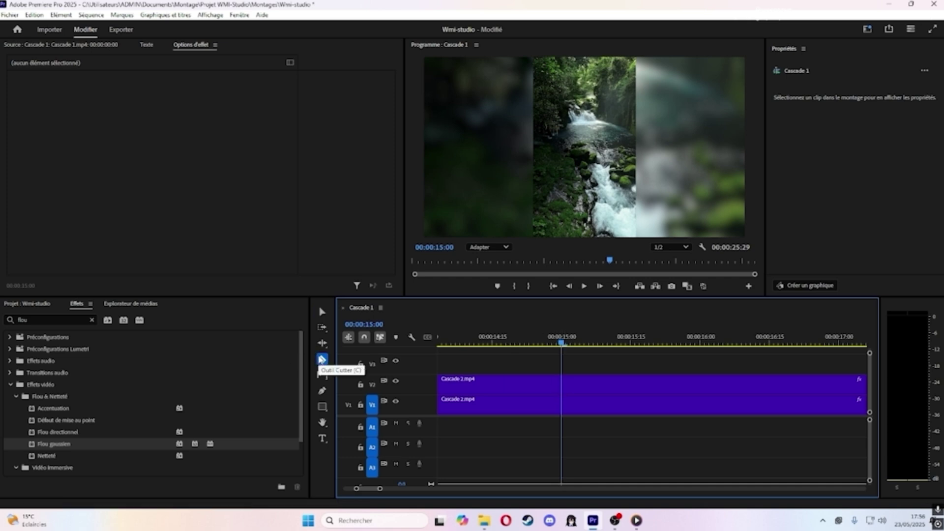
click(566, 386)
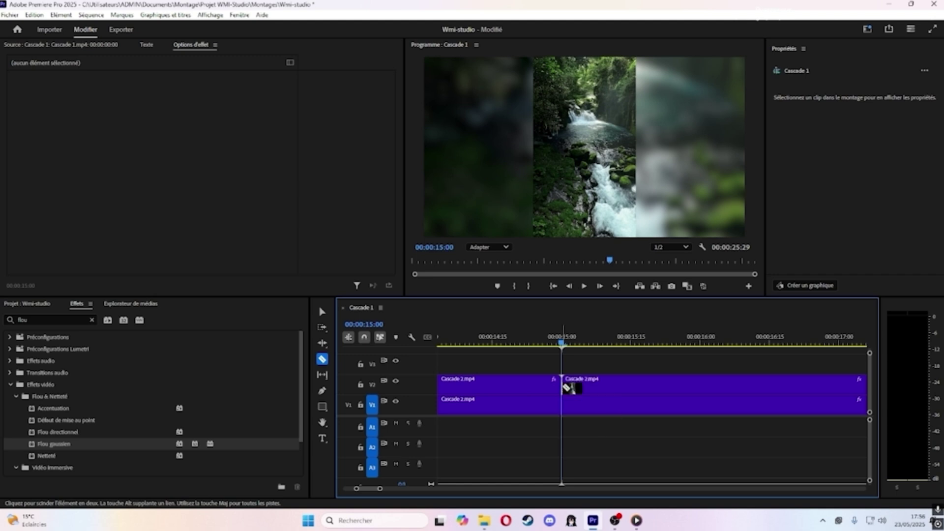
click(565, 404)
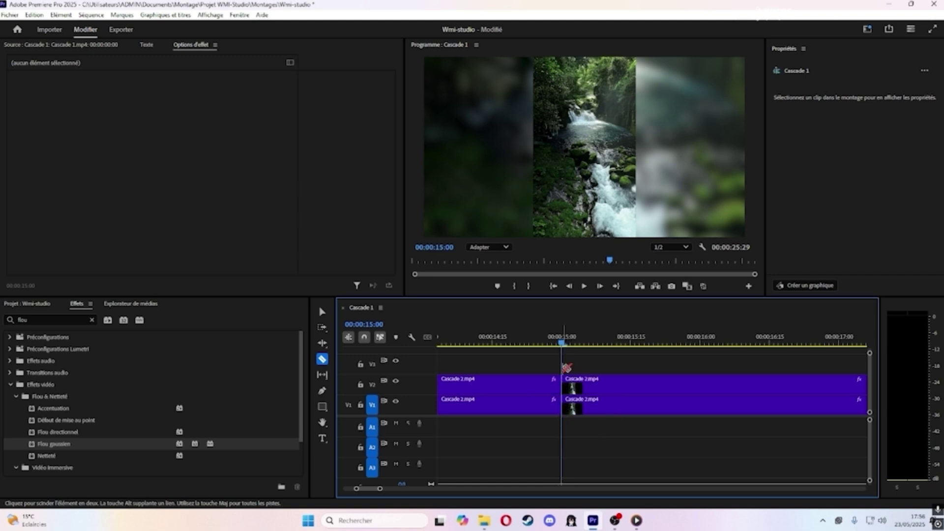
Delete the parts of both Cascade 2.mp4 clips after 00:00:15:00 and play the edit from the start
key(v)
drag(572, 366, 625, 432)
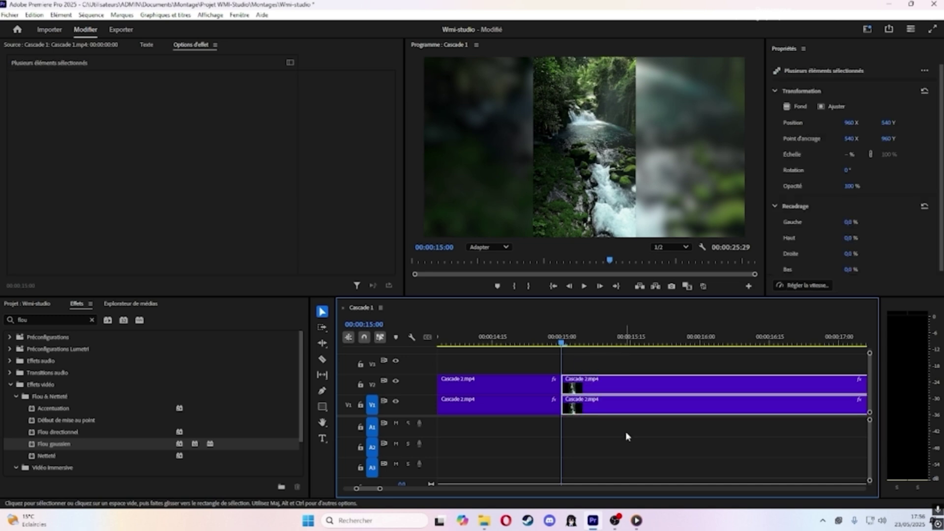
key(Delete)
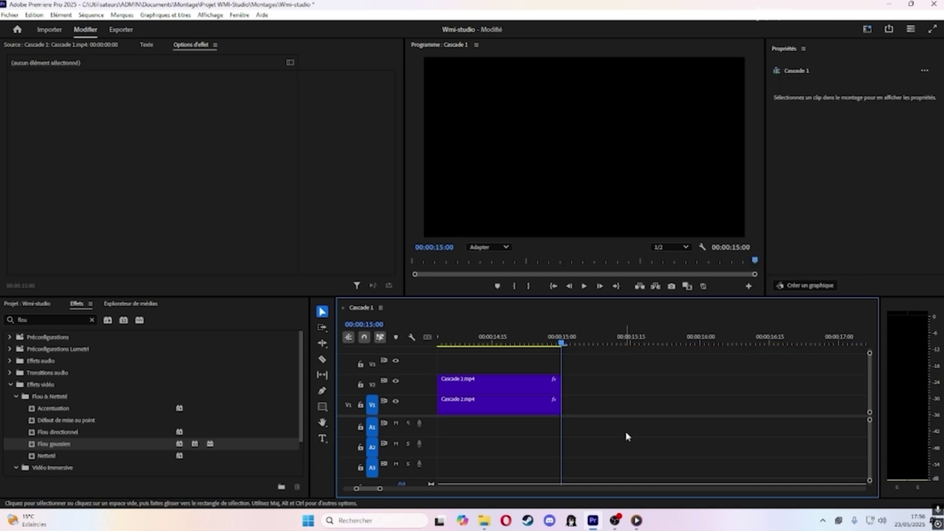
key(minus)
key(minus)
key(minus)
key(minus)
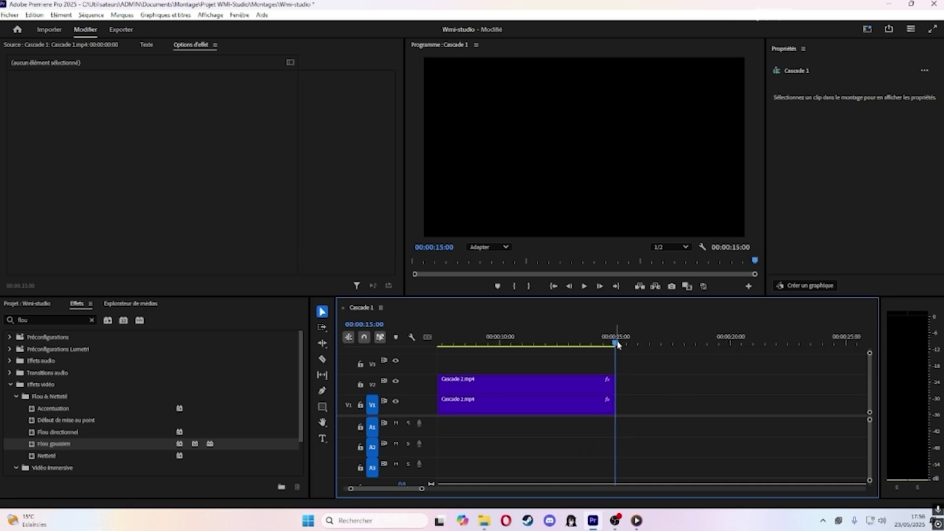
drag(614, 342, 398, 358)
key(space)
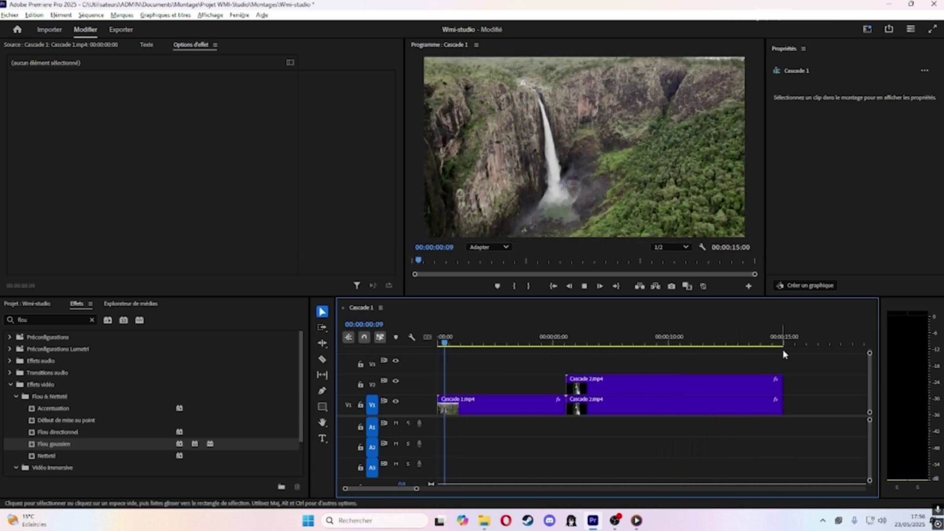
Apply a Fondu additif transition at the cut between Cascade 1.mp4 and Cascade 2.mp4 on V1 and play it back
drag(617, 343, 567, 364)
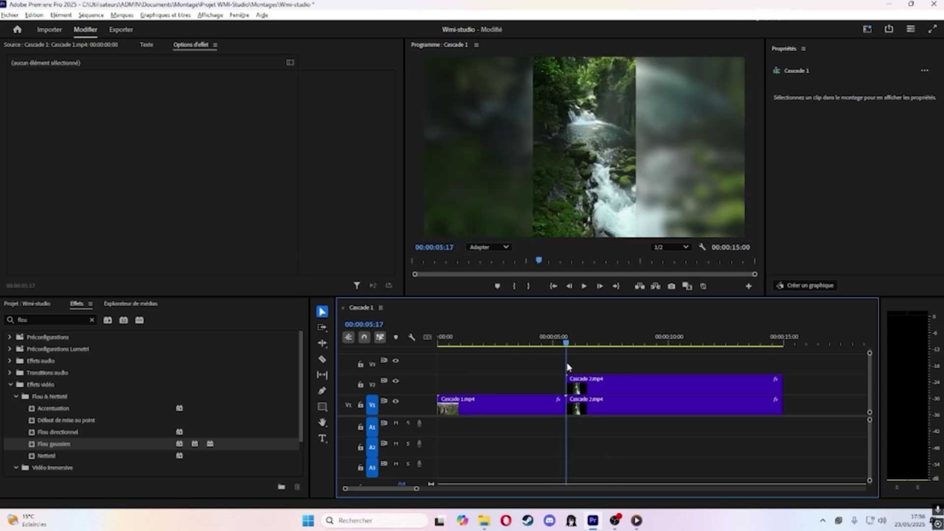
click(92, 320)
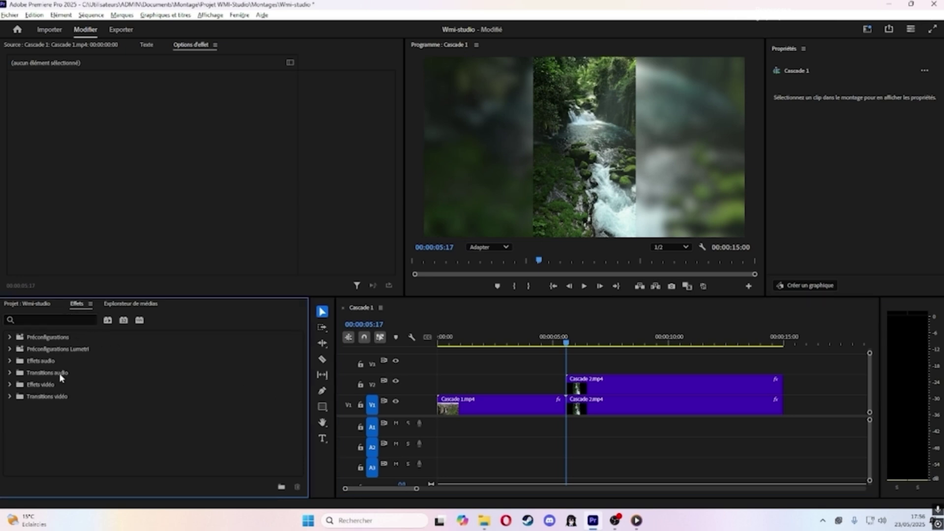
click(8, 397)
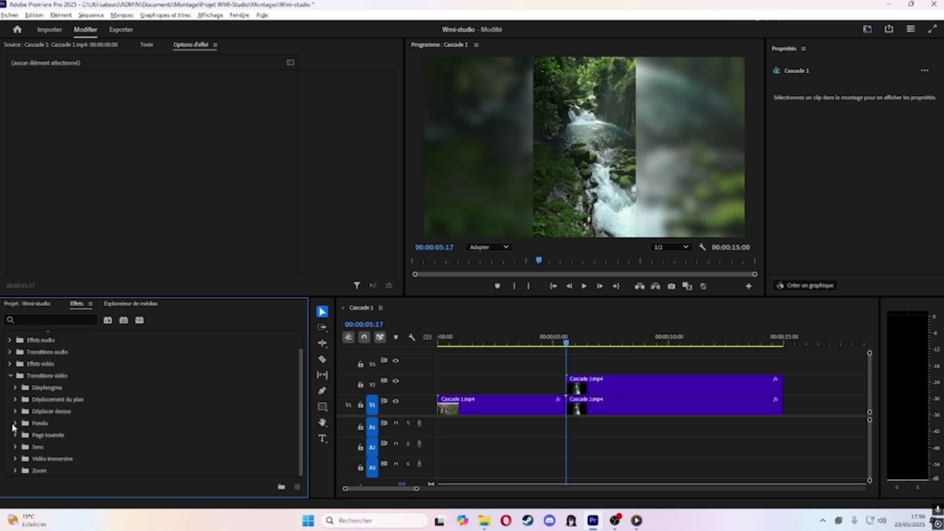
click(14, 425)
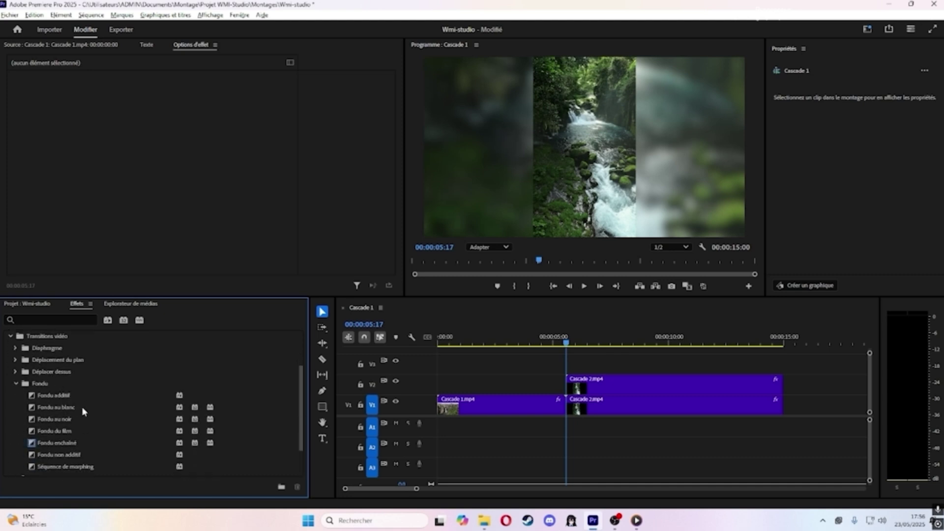
drag(73, 395, 508, 395)
drag(570, 411, 569, 410)
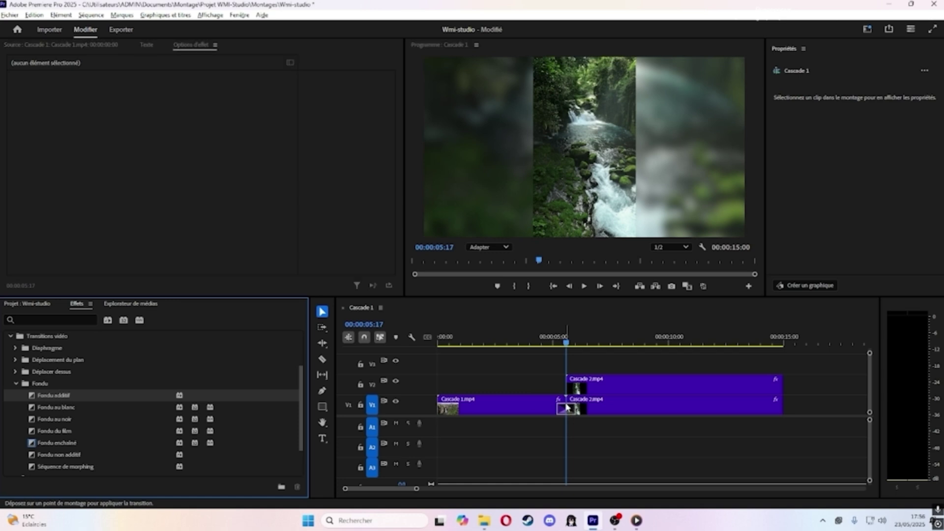
click(553, 288)
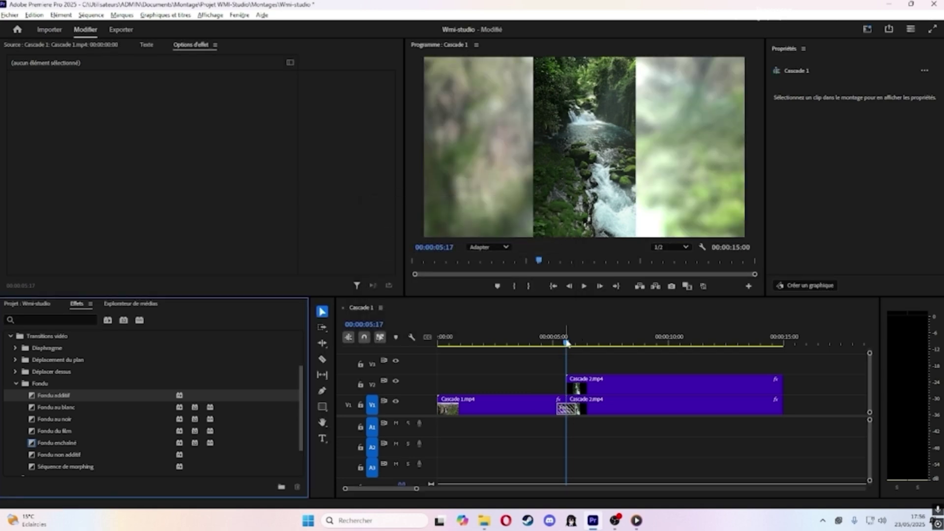
drag(567, 344, 531, 345)
key(space)
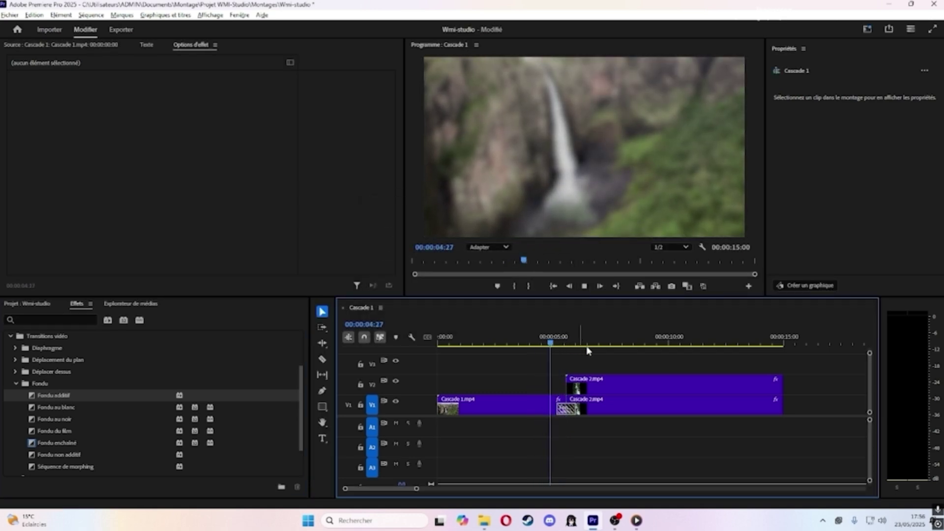
key(space)
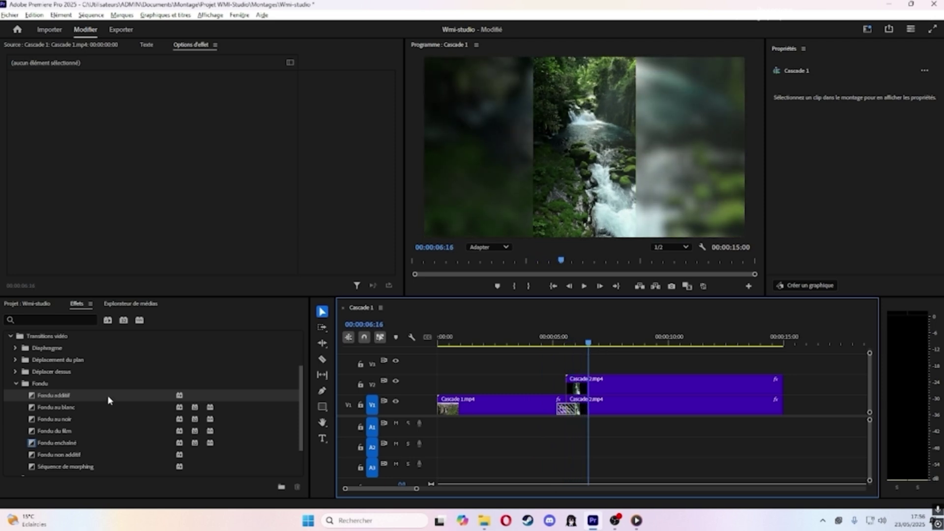
Add Fondu additif at the start of Cascade 2.mp4 on V2, extend it to 00:00:00:13 to match the V1 transition's end, and preview it
drag(53, 395, 576, 389)
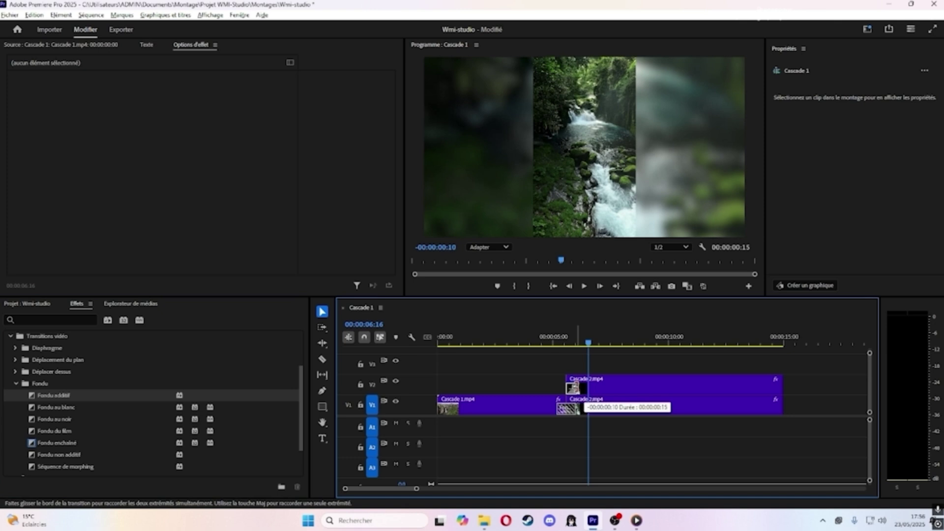
click(574, 389)
scroll(570, 391, up, 5)
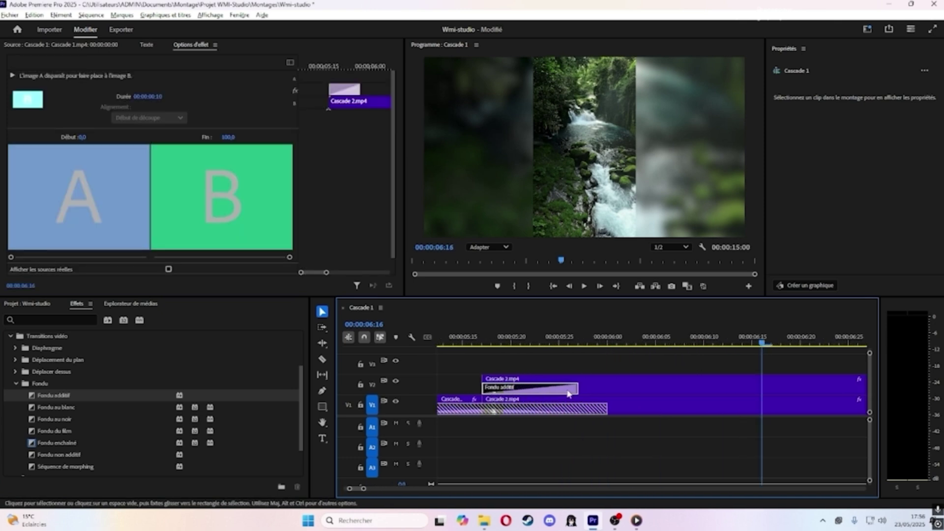
drag(578, 388, 606, 387)
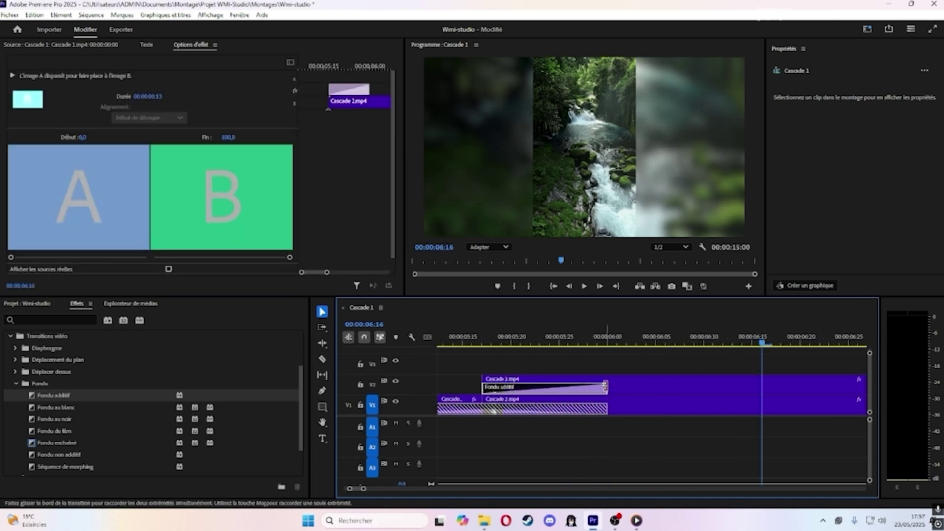
scroll(639, 382, down, 5)
click(591, 344)
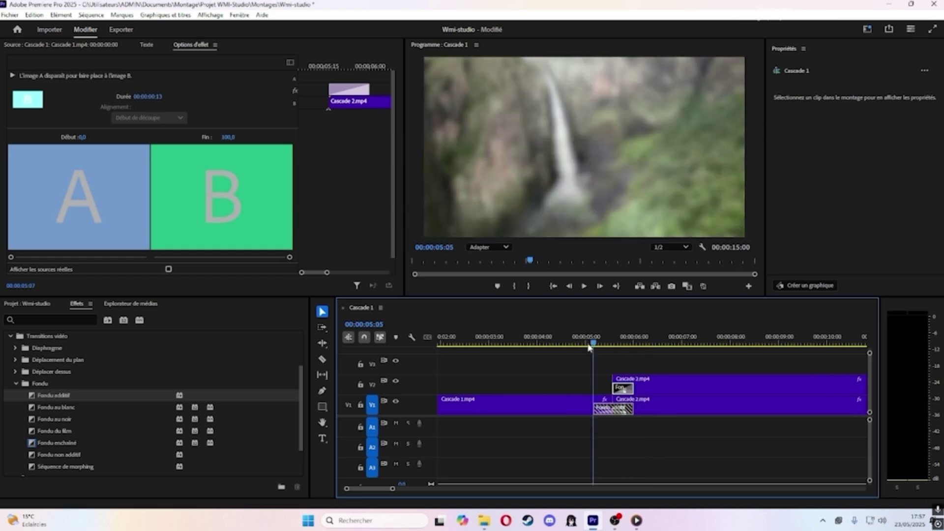
key(space)
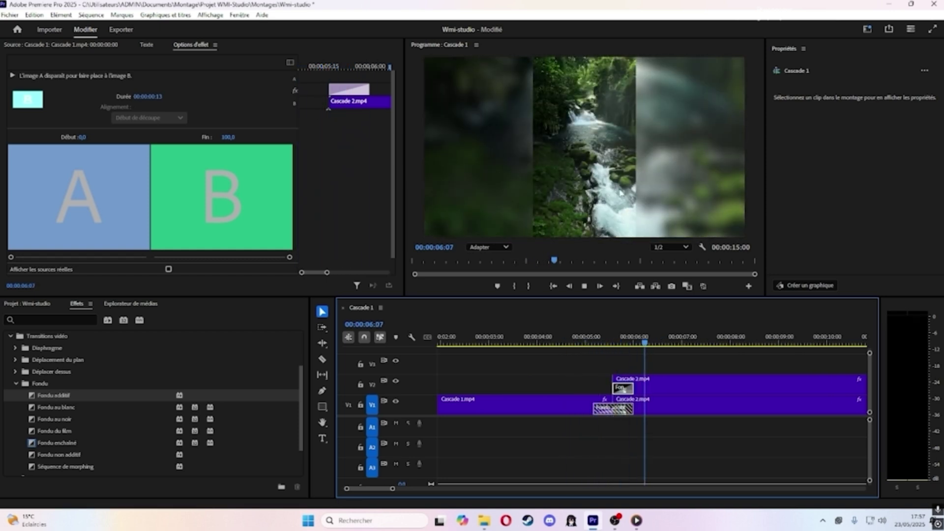
Expand the Flou property of Cascade 1.mp4 and revise the blur keyframe just before 00:00:02:00 so the blur rises evenly to 40
scroll(519, 351, down, 3)
drag(513, 347, 478, 366)
click(479, 399)
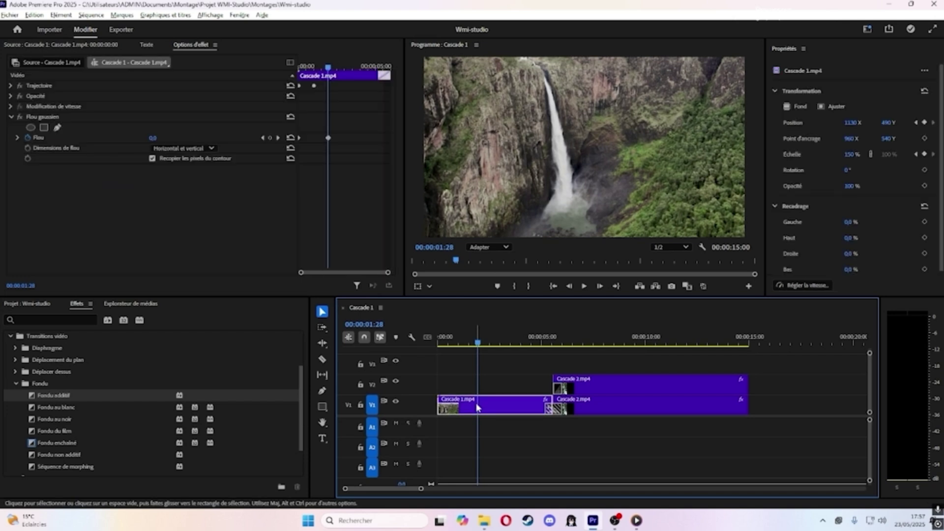
click(16, 138)
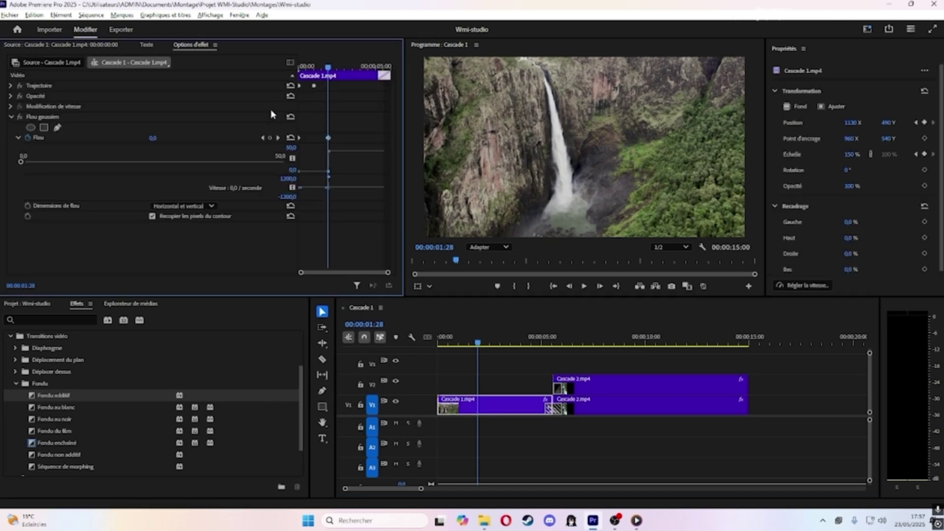
click(263, 137)
click(278, 141)
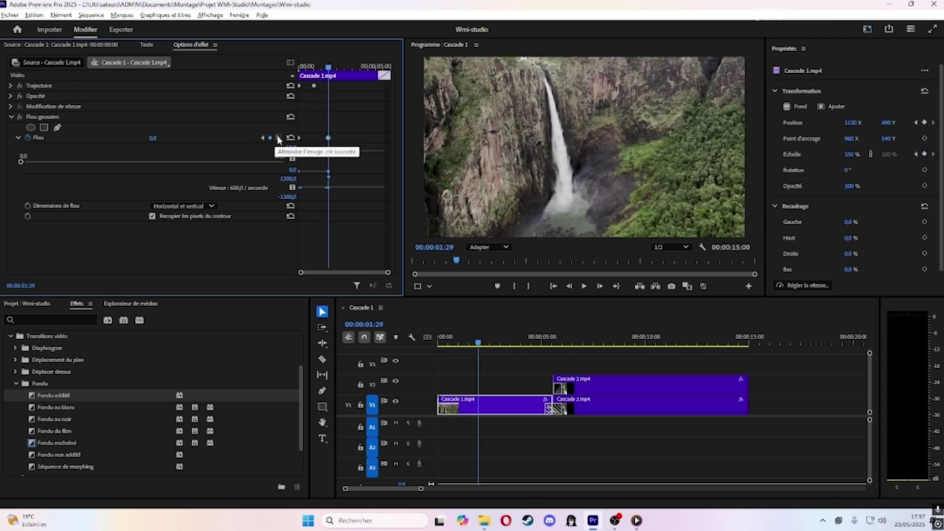
click(278, 139)
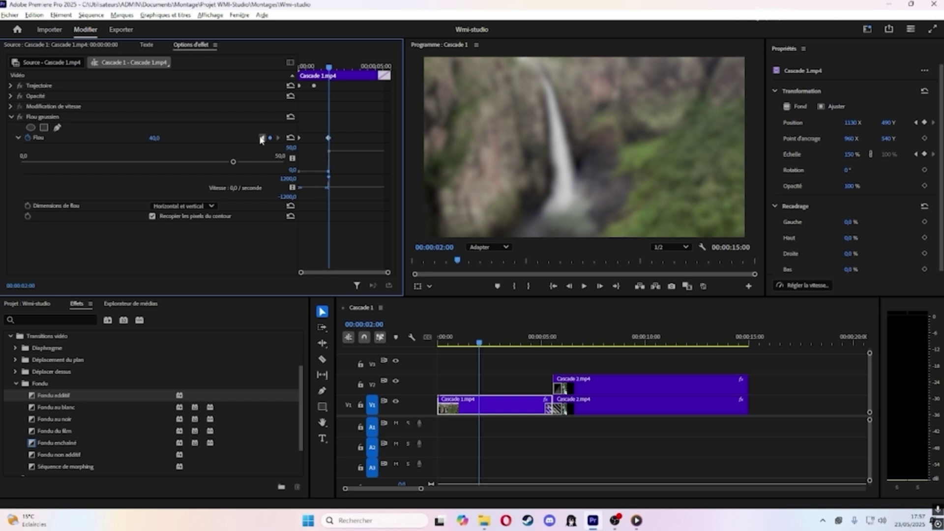
click(262, 138)
click(277, 139)
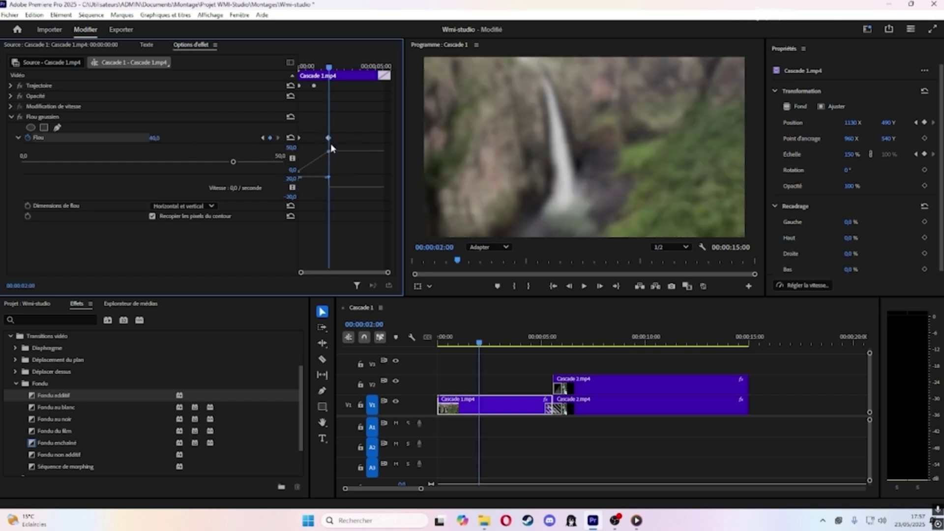
Move the last Flou keyframe of Cascade 1.mp4 from 00:00:02:00 to a little after 00:00:03:00
drag(388, 272, 349, 276)
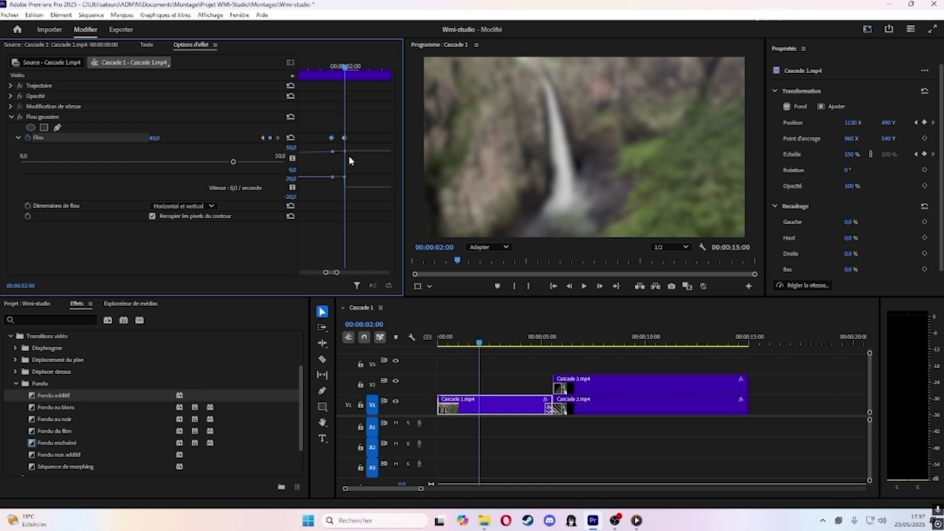
drag(347, 140, 402, 148)
drag(338, 272, 358, 273)
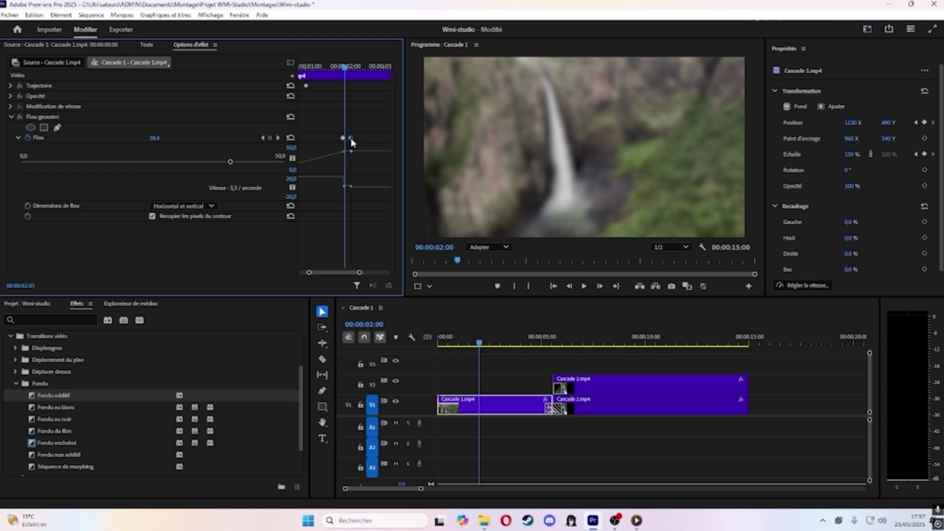
drag(351, 138, 423, 143)
mouse_move(356, 273)
mouse_down()
mouse_move(376, 274)
mouse_move(354, 276)
mouse_up()
Play back the edit from the start to check the blur ramp and save the project
drag(480, 341, 435, 349)
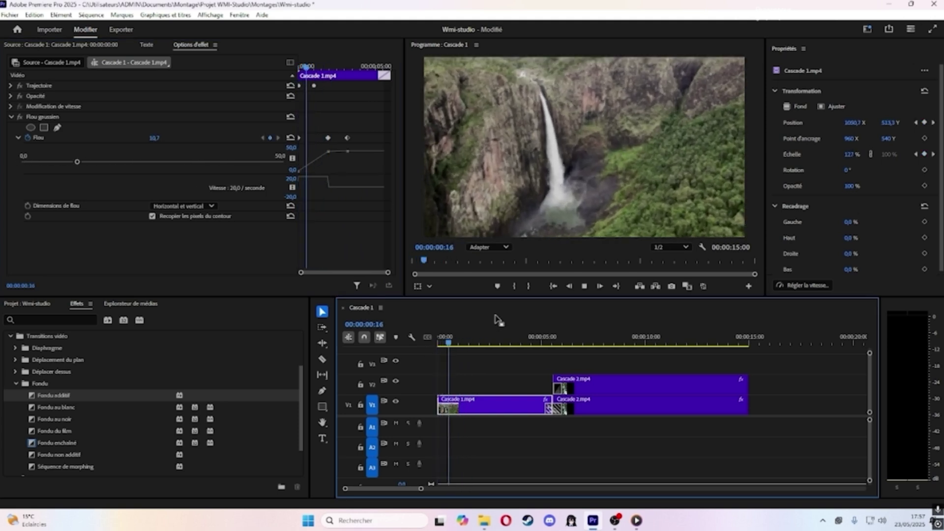
key(ctrl+s)
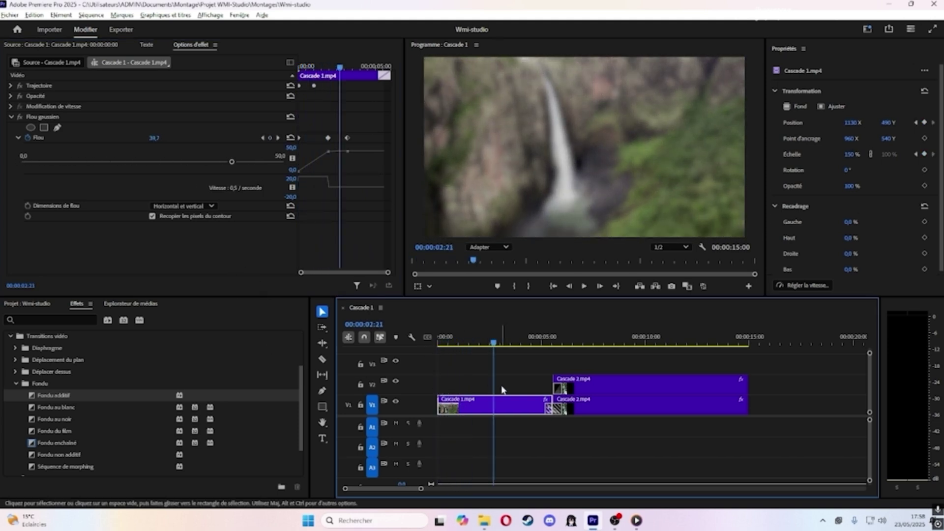
scroll(502, 387, down, 2)
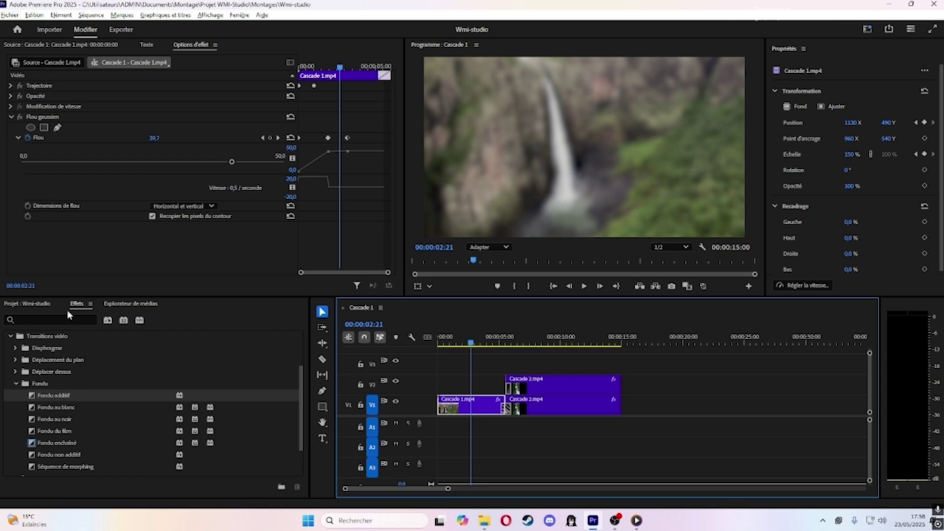
Add a text box over Cascade 1.mp4 at 00:00:02:21 with the title "Les plus beaux paysages"
click(322, 437)
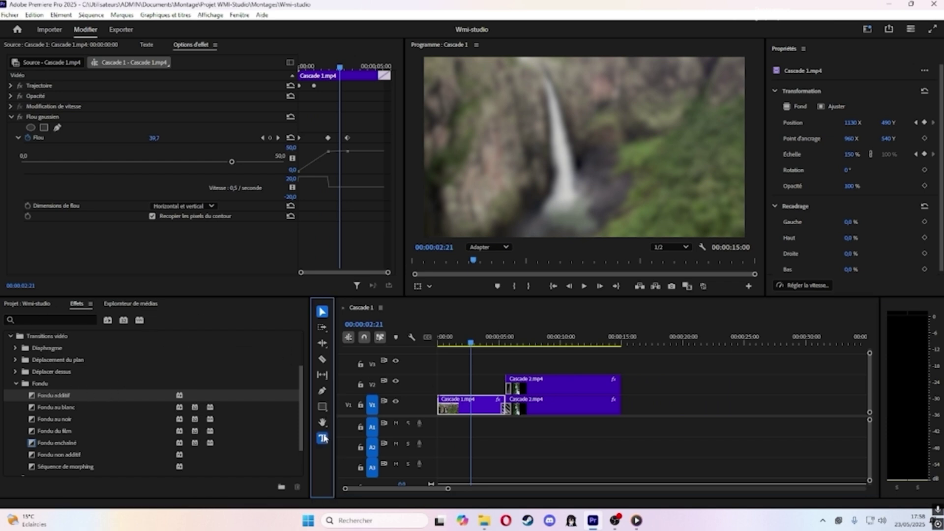
click(500, 112)
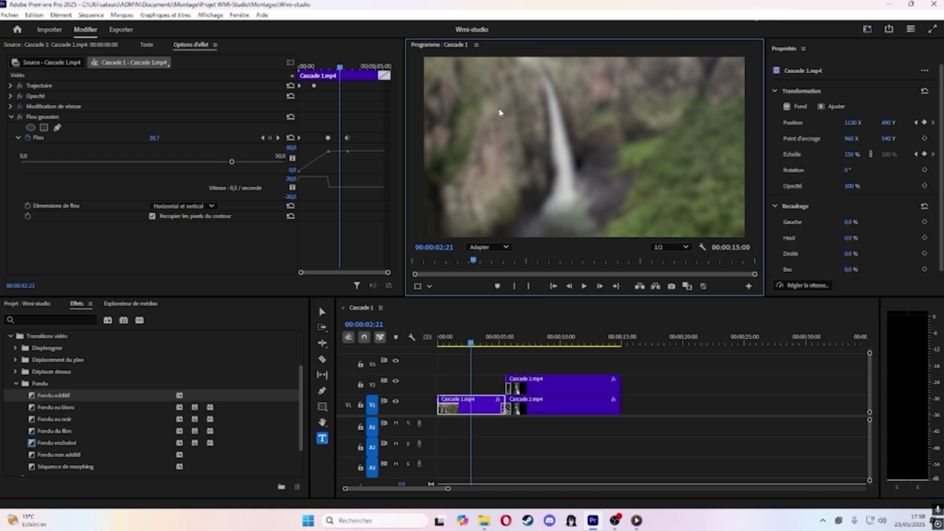
drag(581, 163, 683, 170)
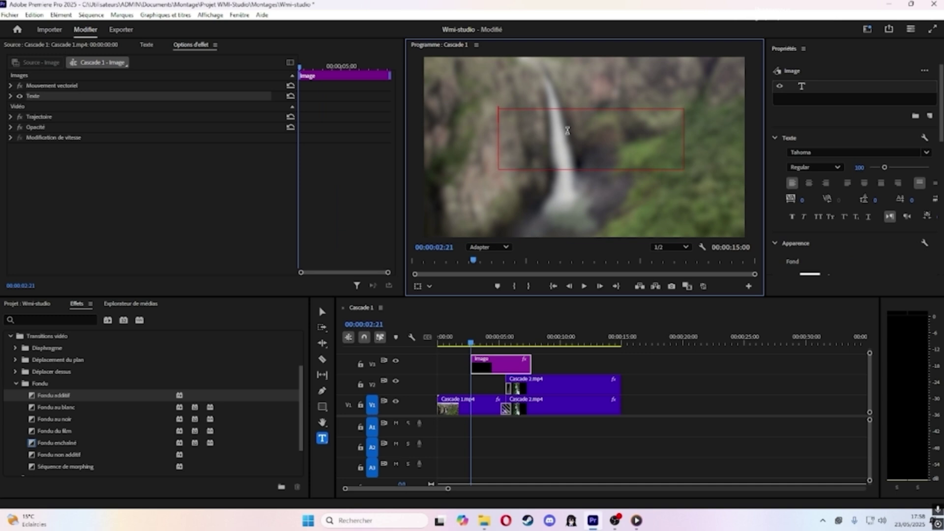
key(ctrl+v)
click(322, 311)
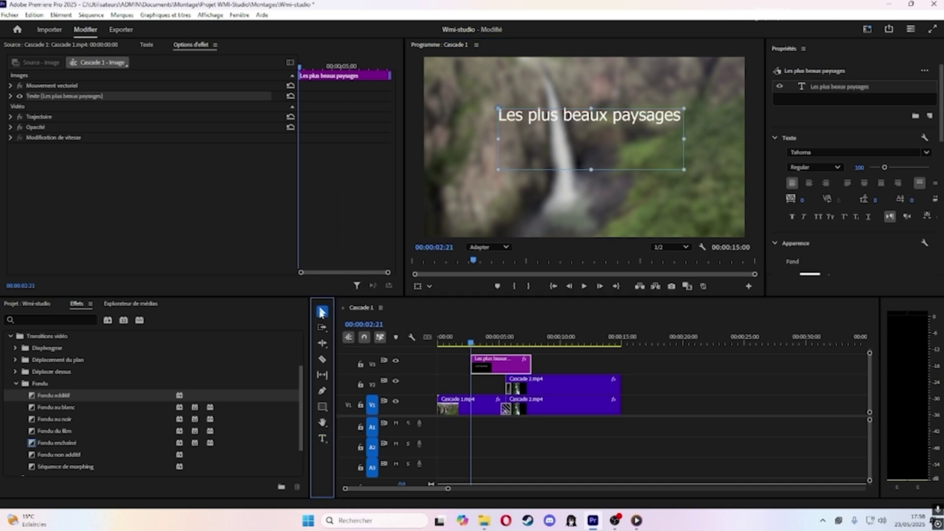
Trim the end of the title clip on V3 to the end of Cascade 1.mp4 and preview it
click(722, 381)
drag(526, 367, 505, 366)
click(464, 343)
drag(463, 344, 441, 348)
key(space)
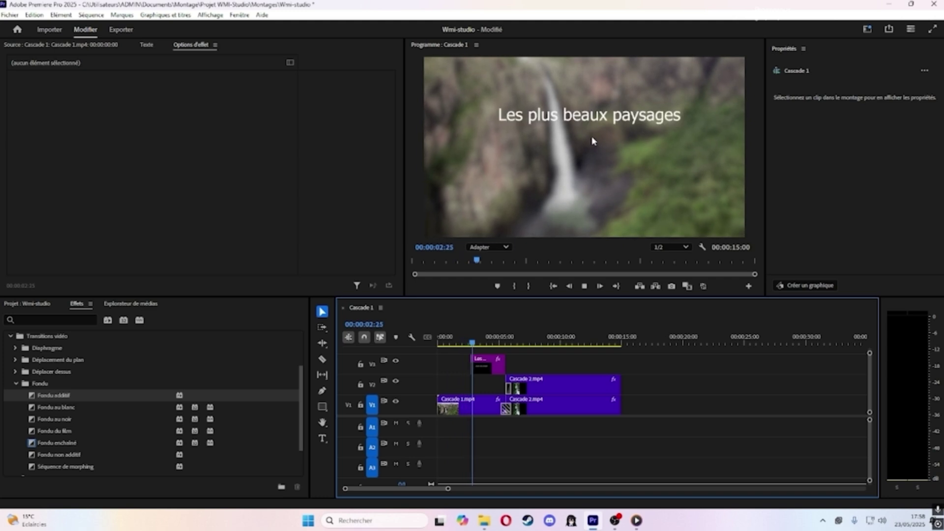
key(space)
Extend the start of the title clip on V3 back to 00:00:01:00 and play the edit from the beginning
click(490, 362)
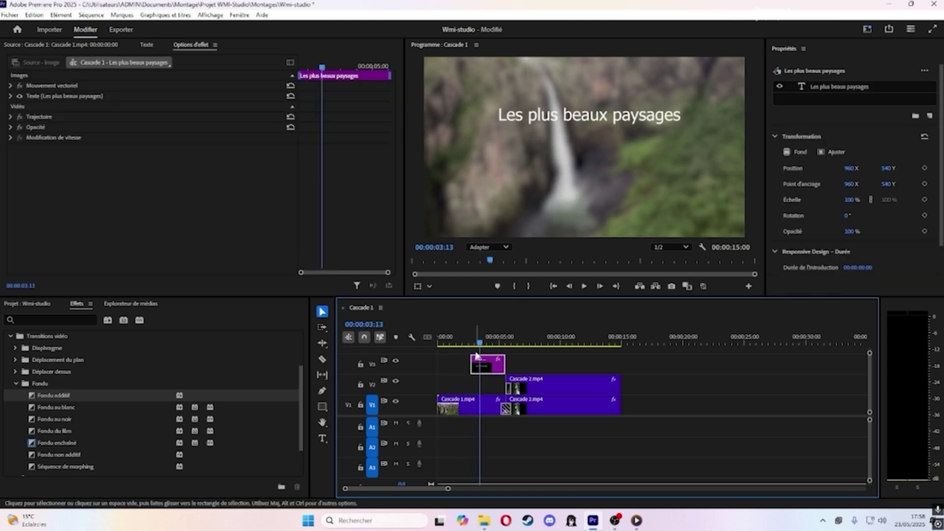
drag(480, 344, 504, 364)
key(Home)
key(space)
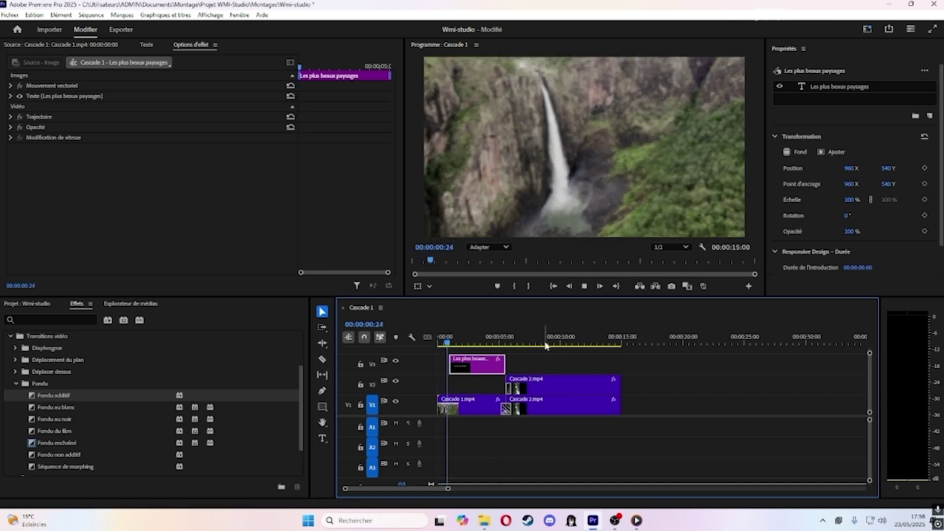
key(space)
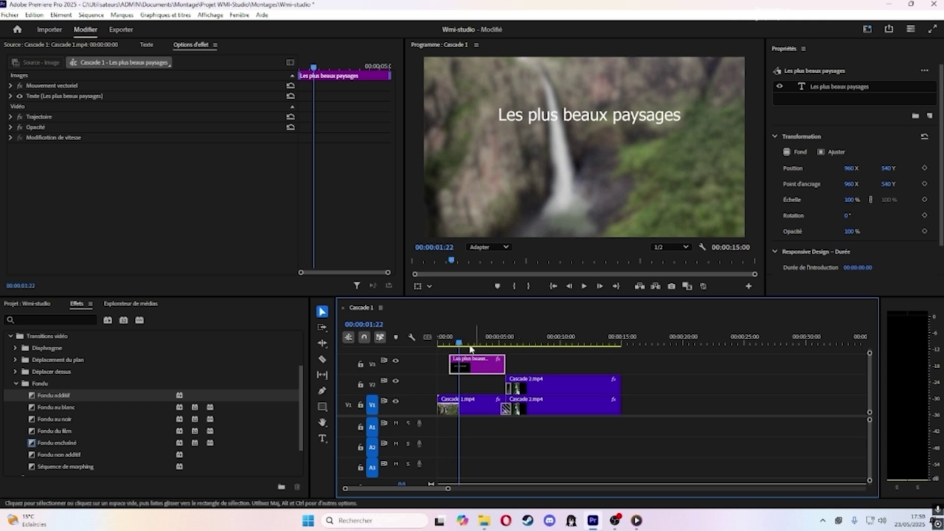
Show the effect options of the title clip and expand its Trajectoire properties
click(24, 45)
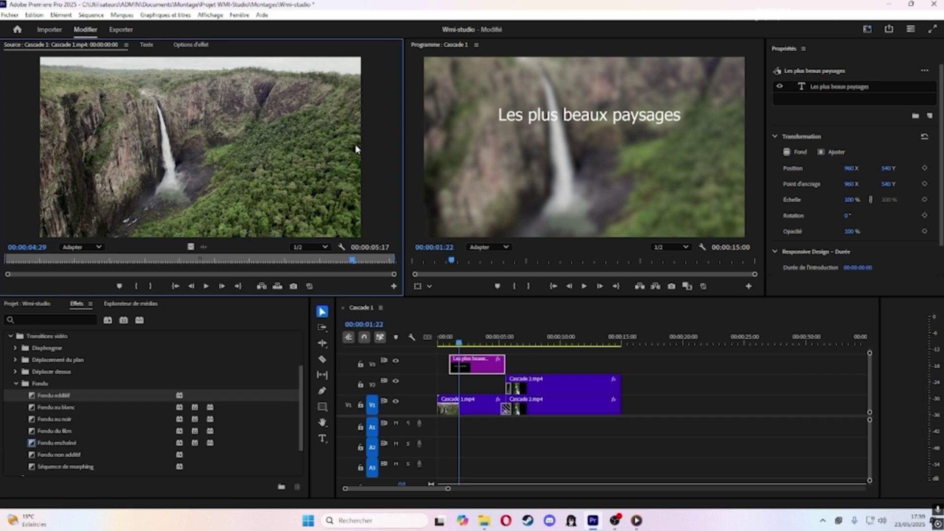
click(469, 369)
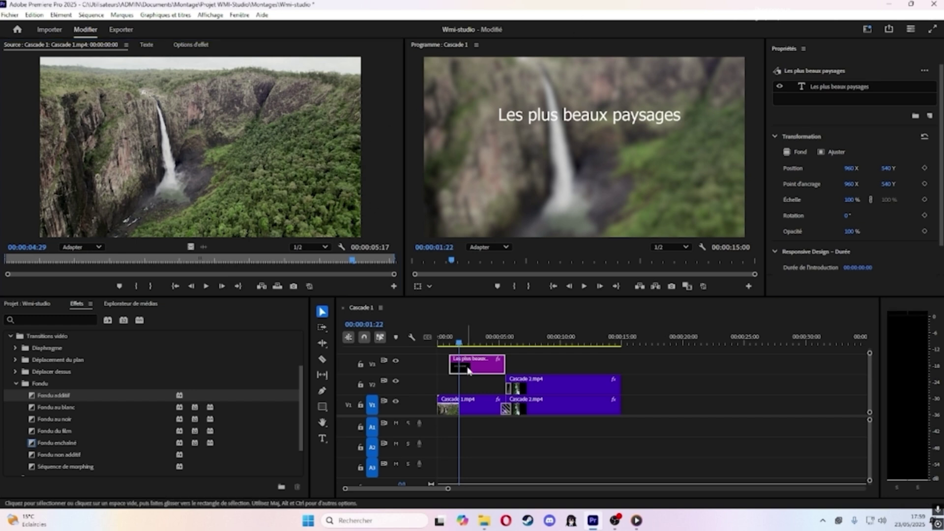
click(195, 45)
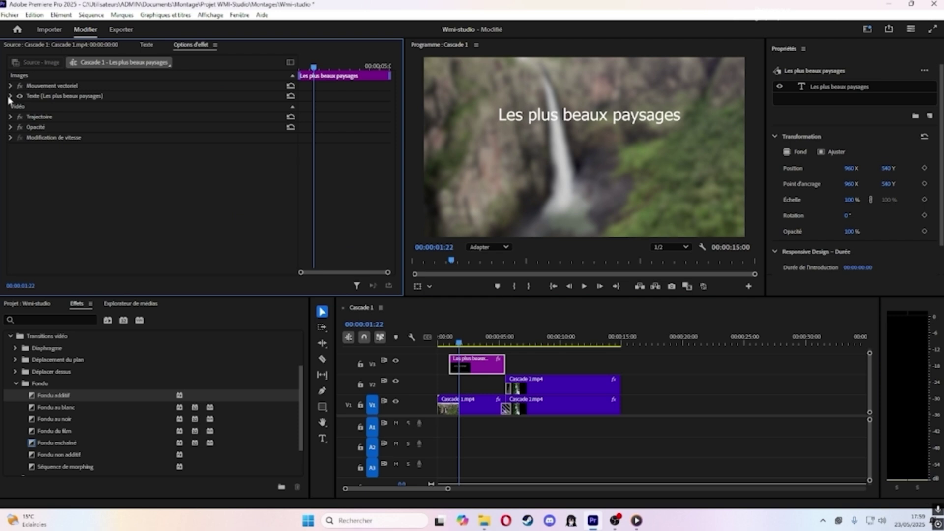
click(10, 117)
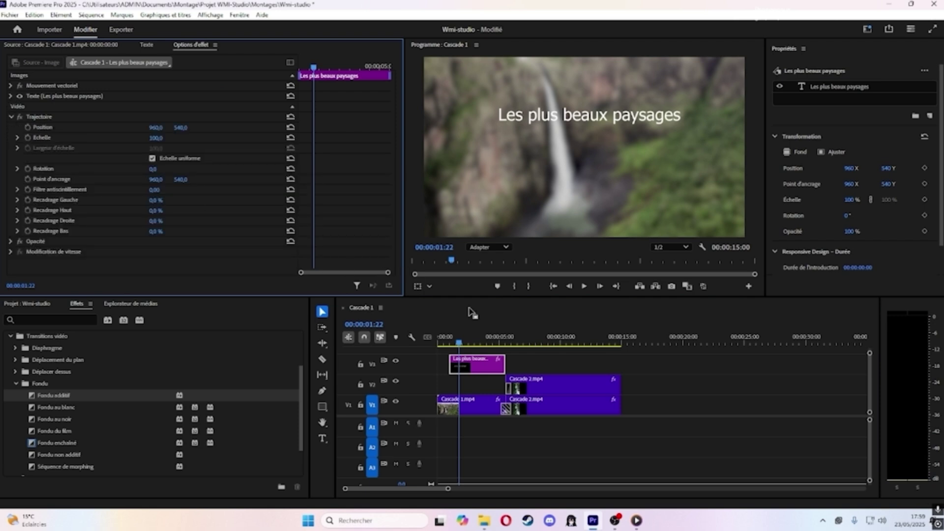
Add a Position keyframe of 949, 140 to the title at 00:00:01:00, placing the text above the frame
drag(458, 346, 449, 348)
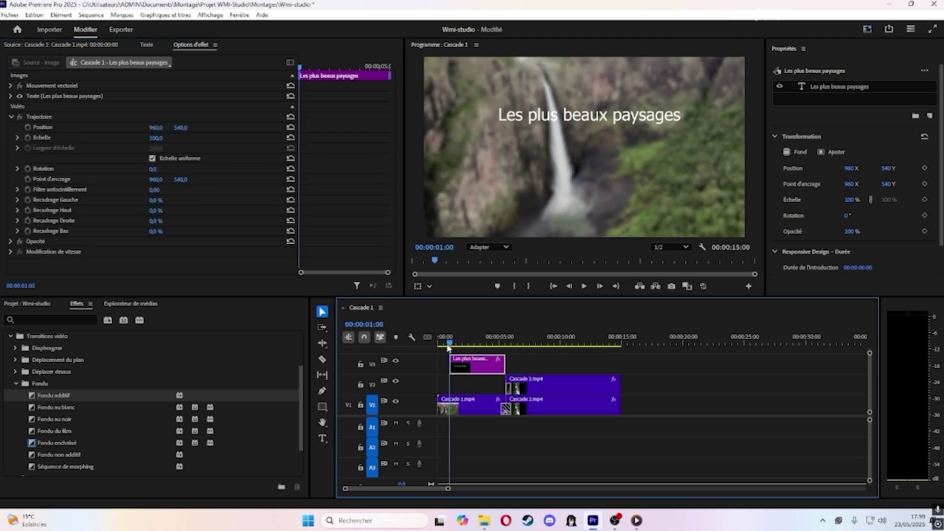
key(Home)
key(Down)
key(Up)
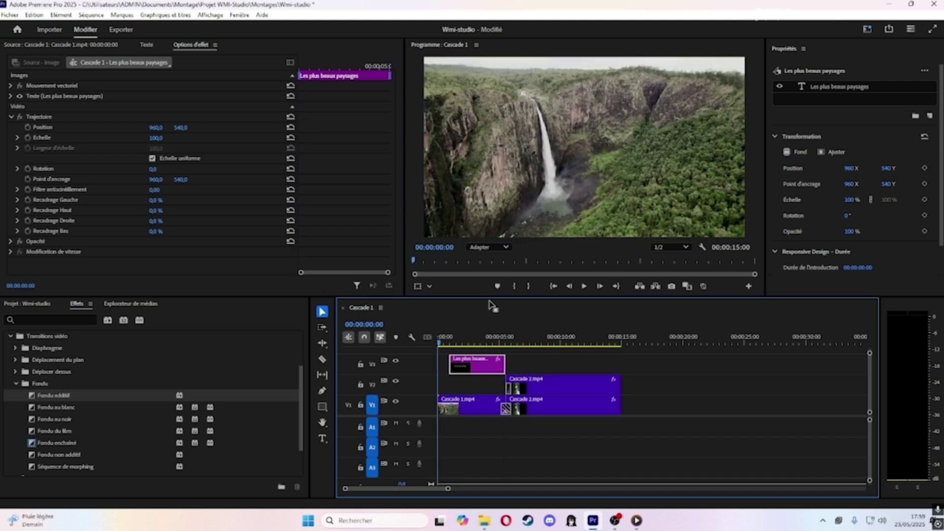
key(Right)
key(space)
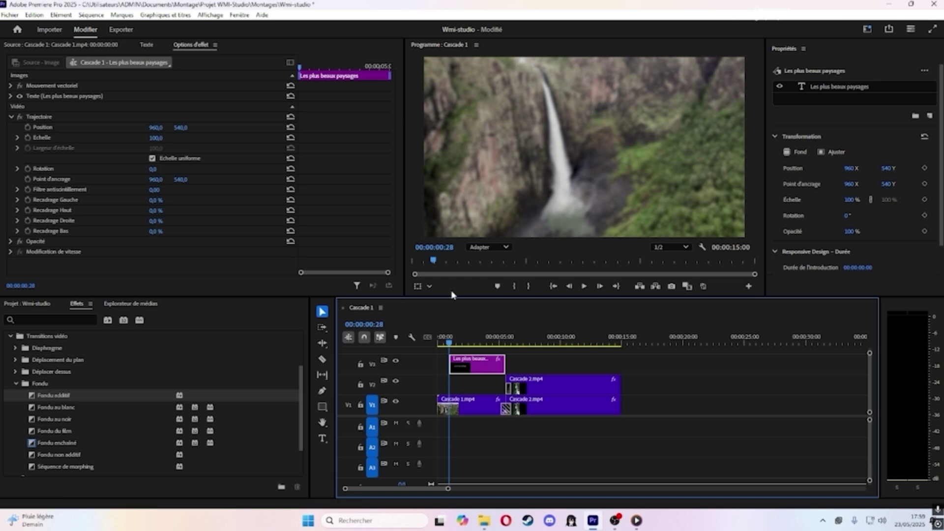
drag(449, 266, 462, 264)
key(Home)
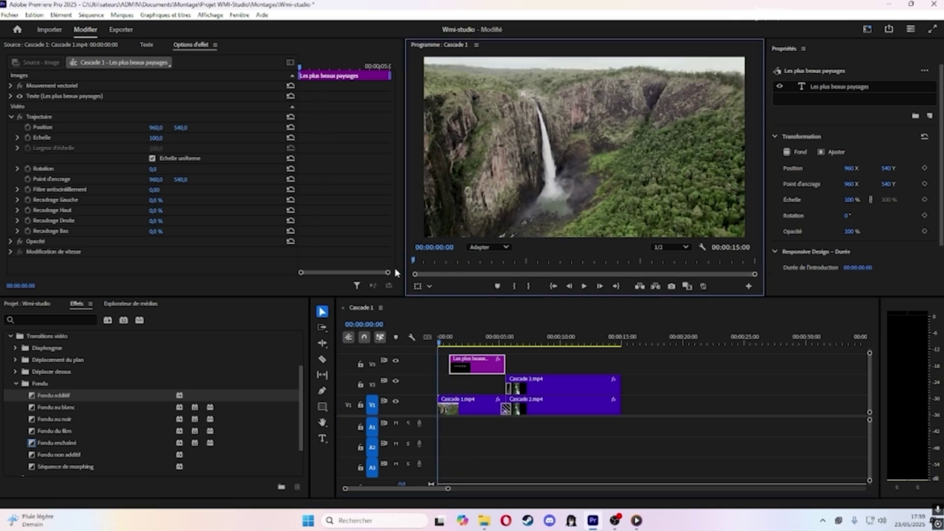
click(435, 263)
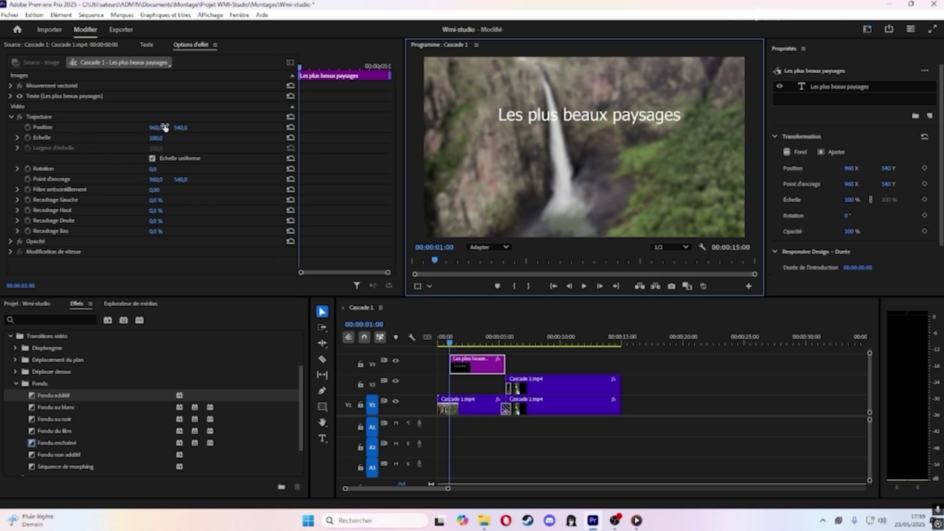
click(28, 128)
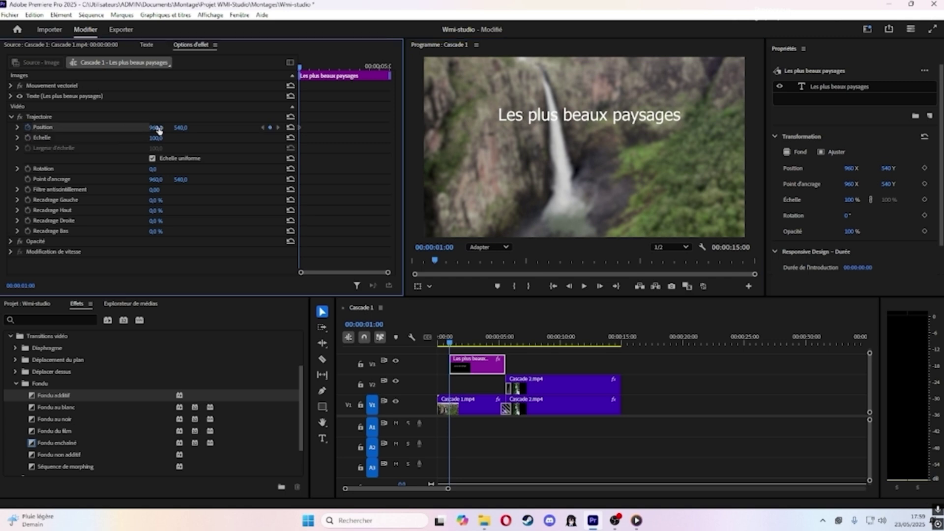
drag(155, 127, 10, 128)
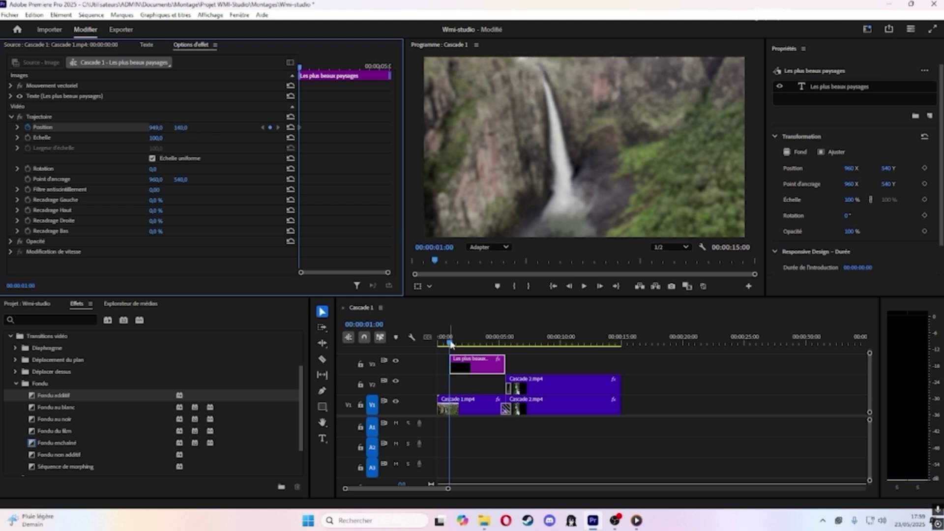
Add a second Position keyframe to the title at 00:00:02:00 with the values 949, 703
key(Right)
key(Right)
key(Right)
key(Right)
key(Right)
key(Right)
key(Right)
key(Right)
key(Right)
key(Right)
key(Right)
key(Right)
key(Right)
key(Right)
key(Right)
key(Right)
key(Right)
key(Right)
key(Right)
key(Right)
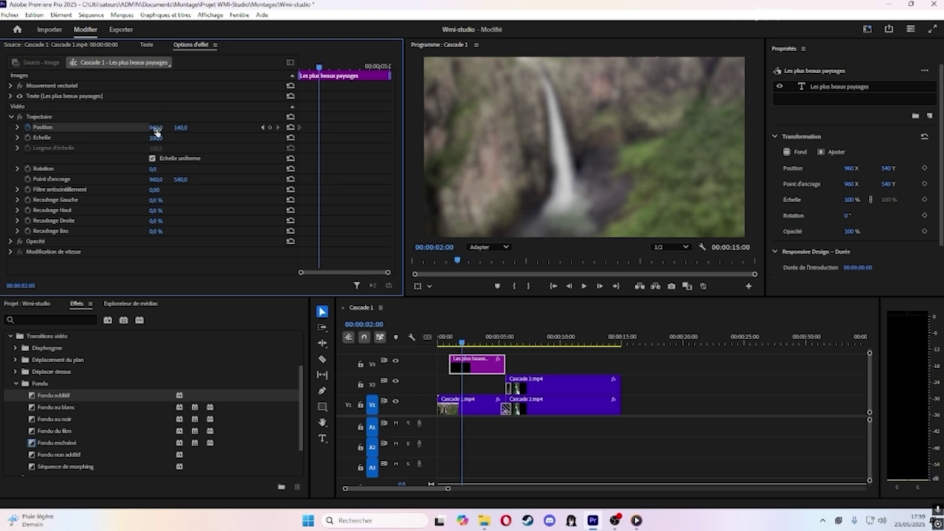
drag(156, 128, 285, 128)
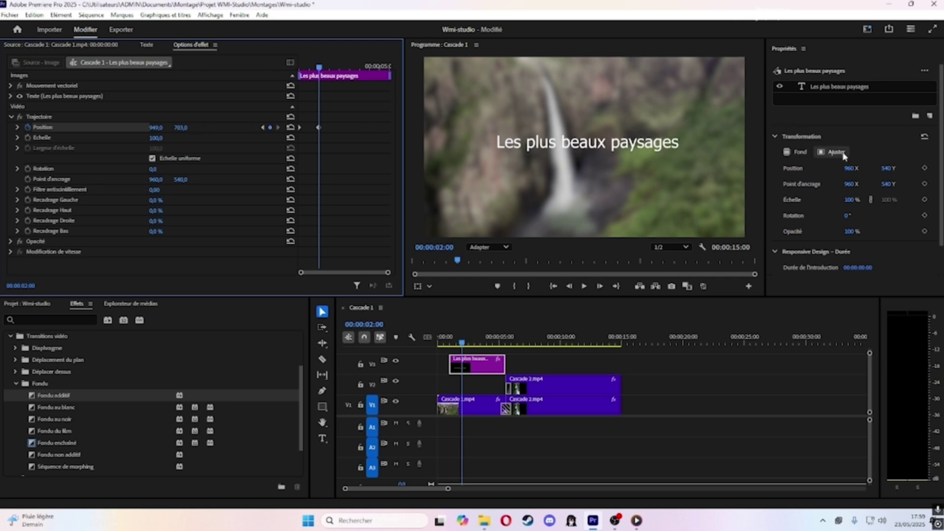
Play back the edit from the start to check the title's entrance animation
drag(462, 343, 416, 347)
click(584, 285)
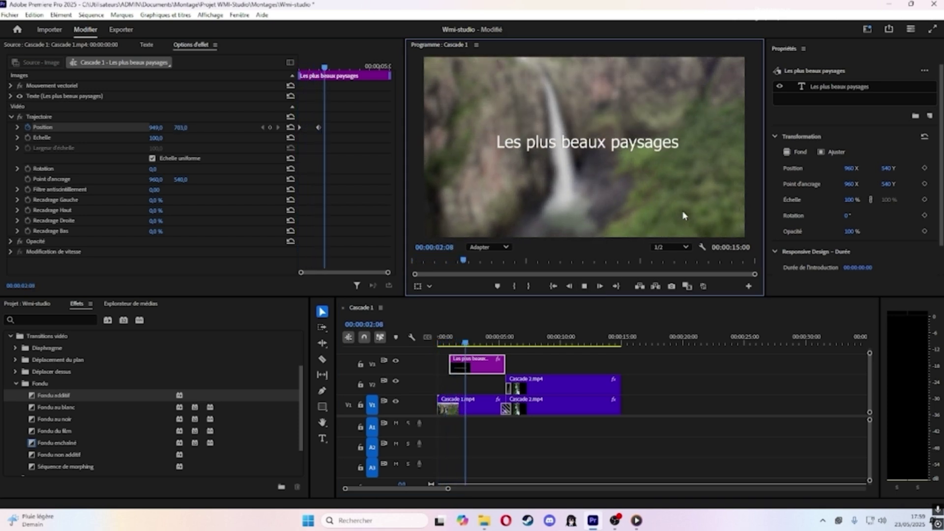
key(space)
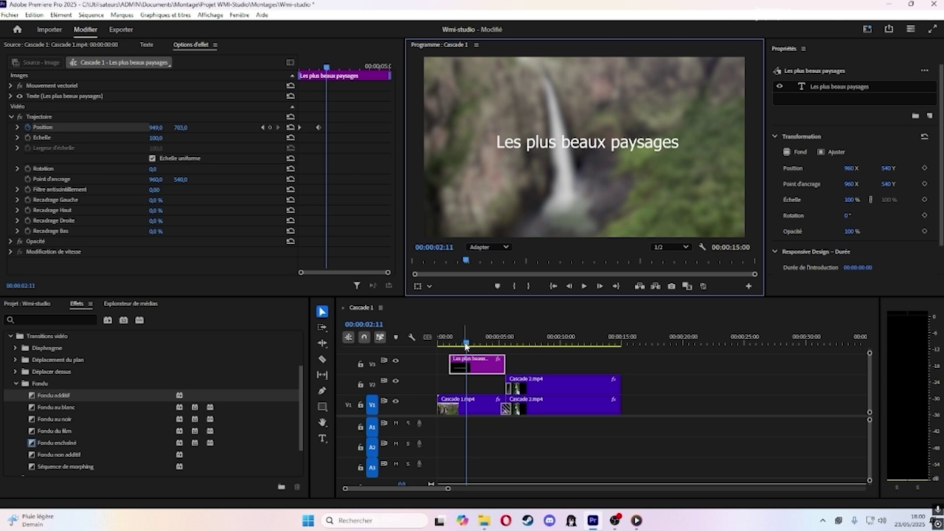
Set the speed of both Cascade 2.mp4 clips on V1 and V2 to 150%
click(550, 343)
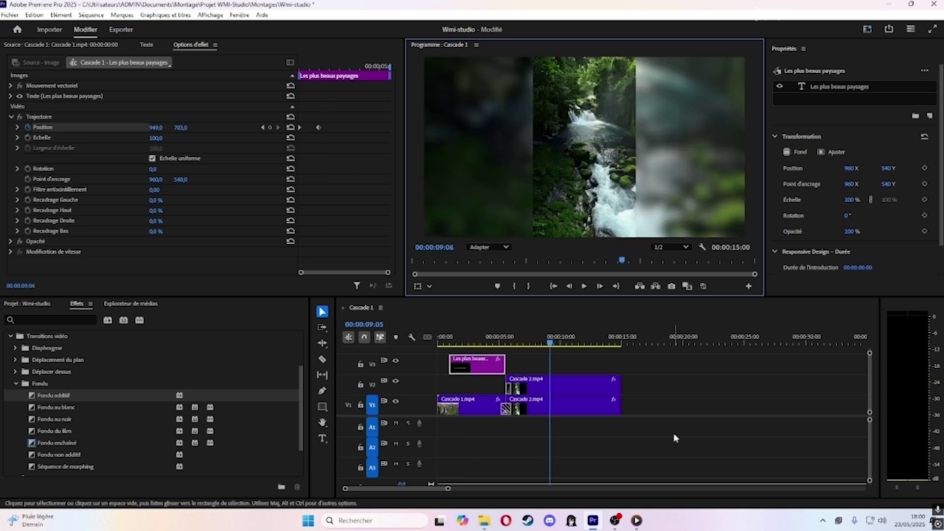
drag(551, 343, 602, 359)
drag(662, 426, 590, 389)
right_click(590, 389)
click(556, 358)
click(557, 358)
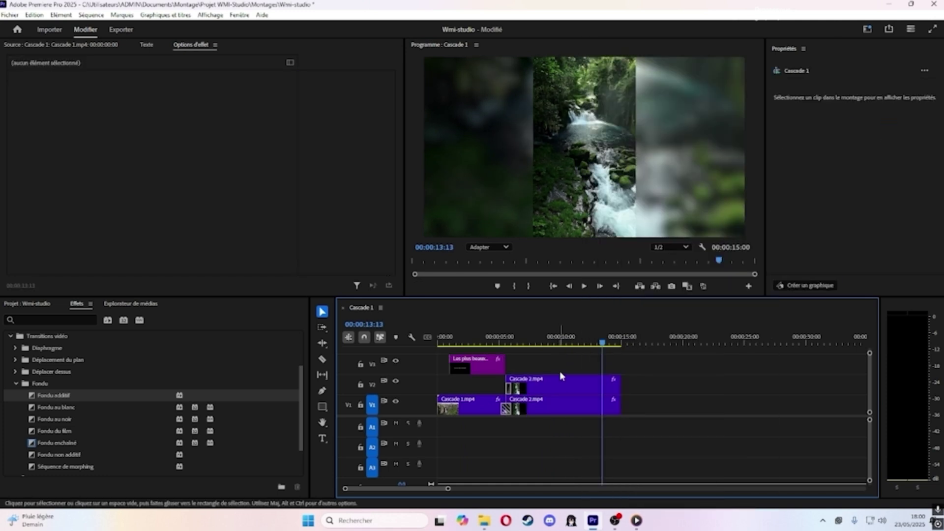
drag(631, 394, 580, 388)
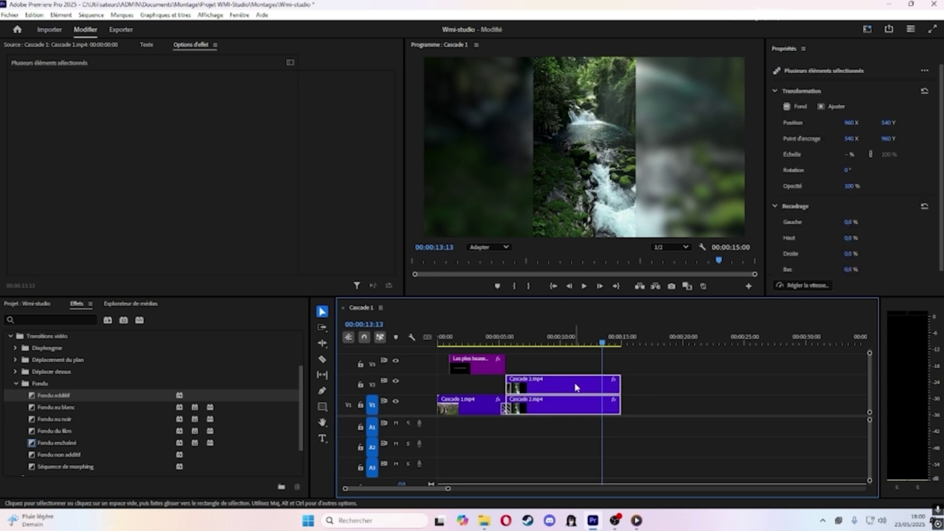
right_click(576, 389)
click(623, 327)
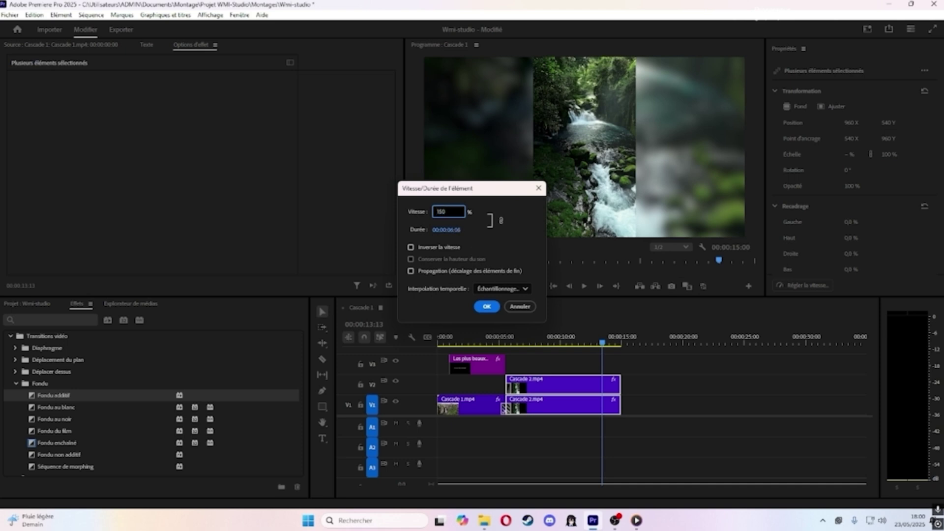
key(Return)
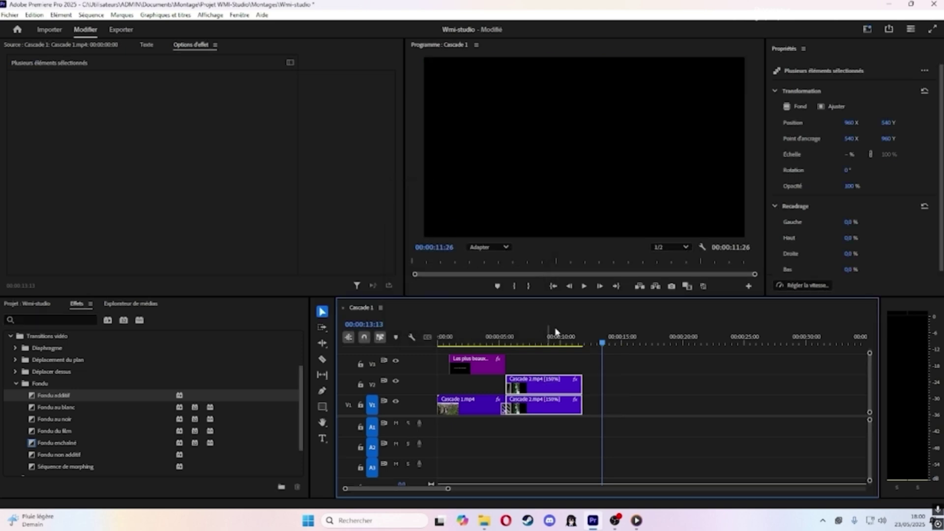
Play back the end of Cascade 1.mp4 and the sped-up Cascade 2.mp4 clips to check the pacing
drag(602, 347, 428, 366)
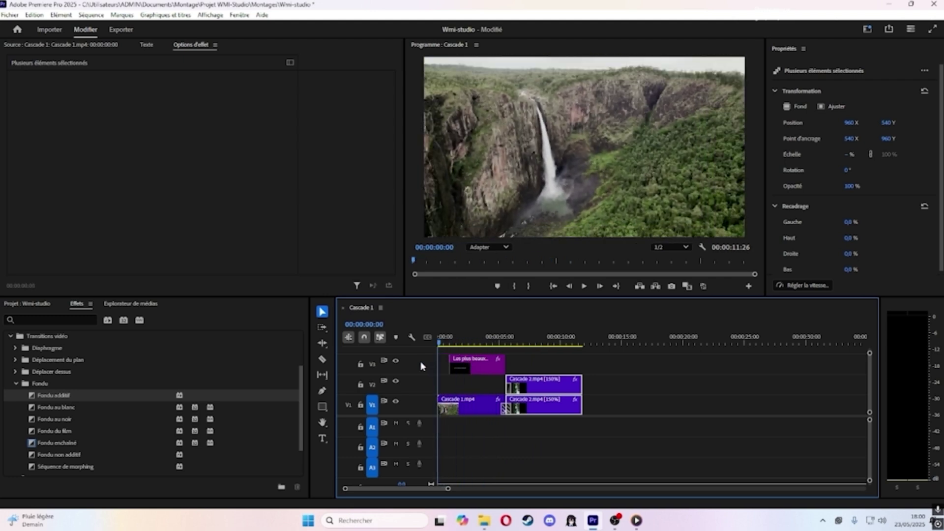
click(498, 343)
key(space)
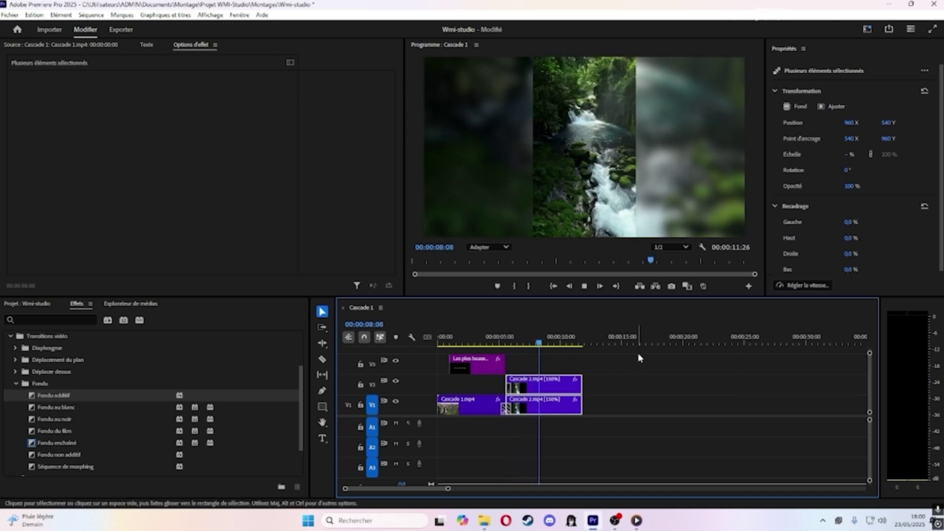
key(space)
Place Champs de tournesols.mp4 from the project media on V1 directly after Cascade 2.mp4
key(shift+1)
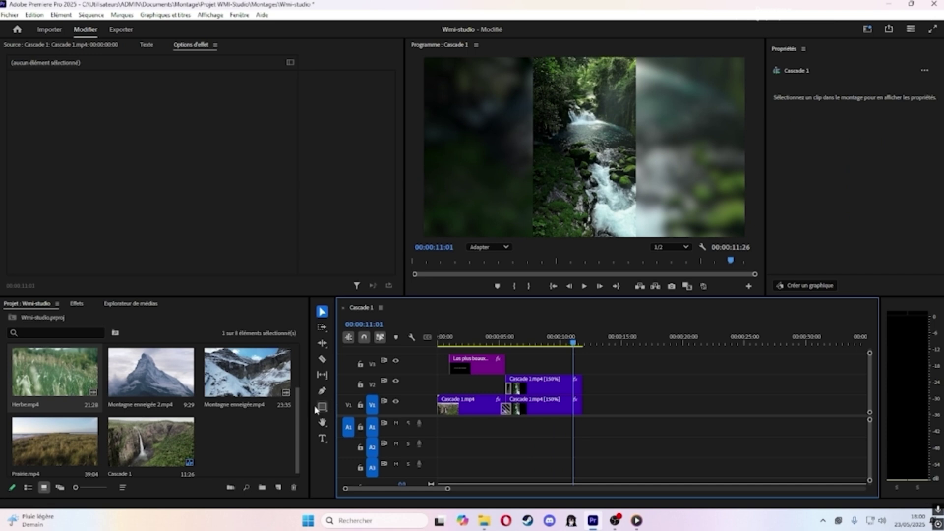
scroll(240, 447, up, 2)
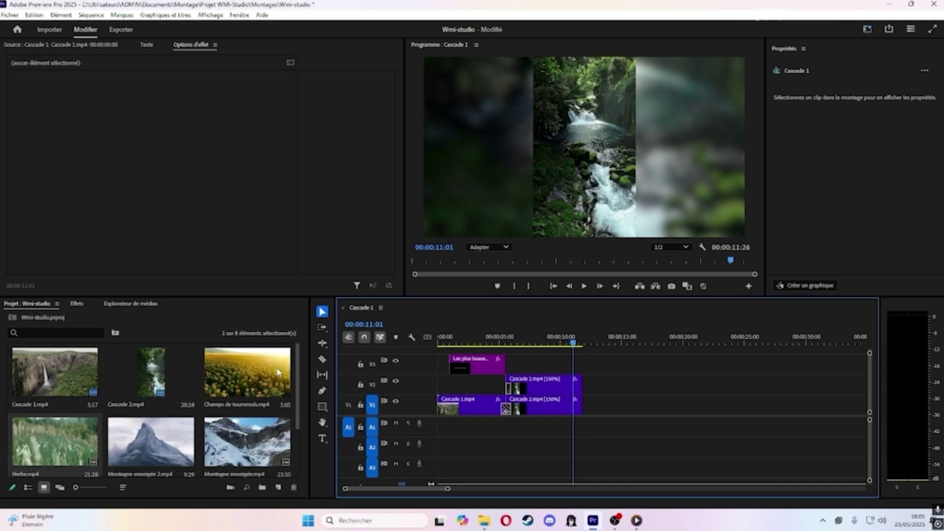
drag(279, 373, 587, 412)
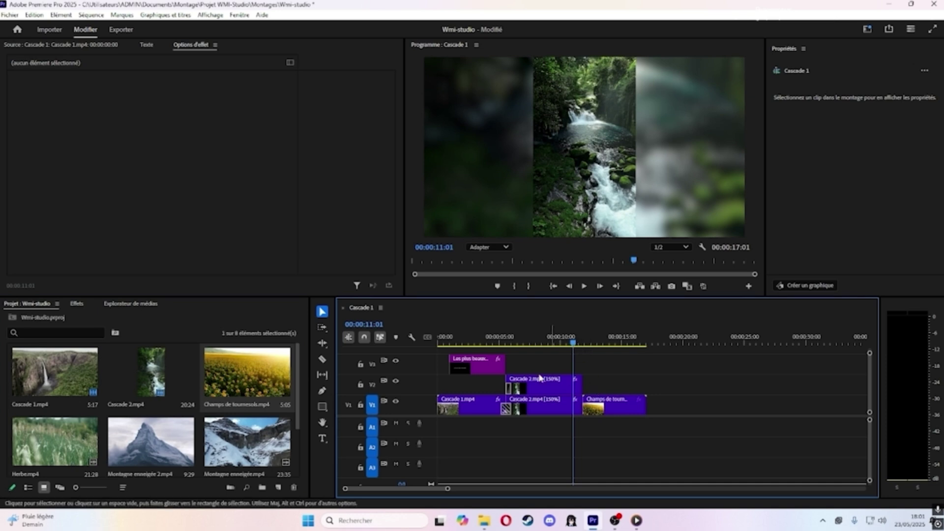
Apply the Fondu enchaîné transition to the start of Champs de tournesols.mp4 on V1 and play it back
click(77, 304)
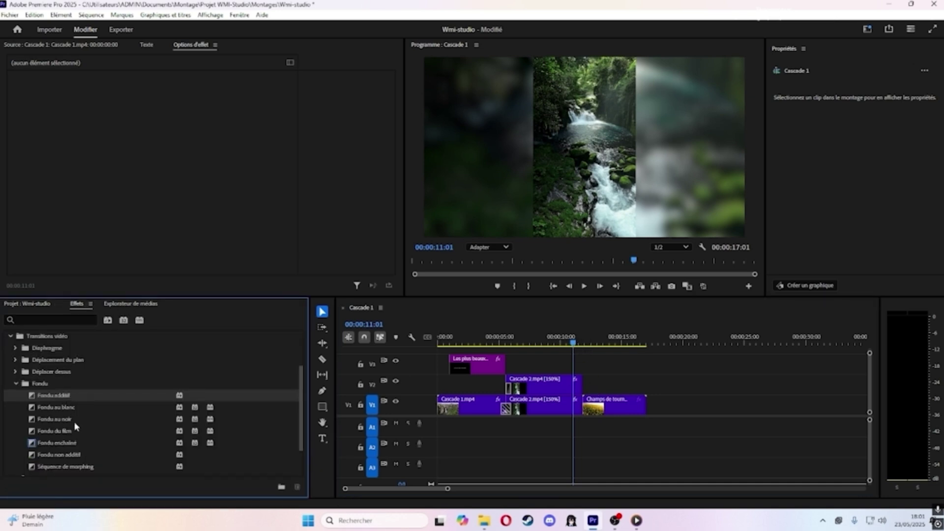
scroll(84, 458, down, 1)
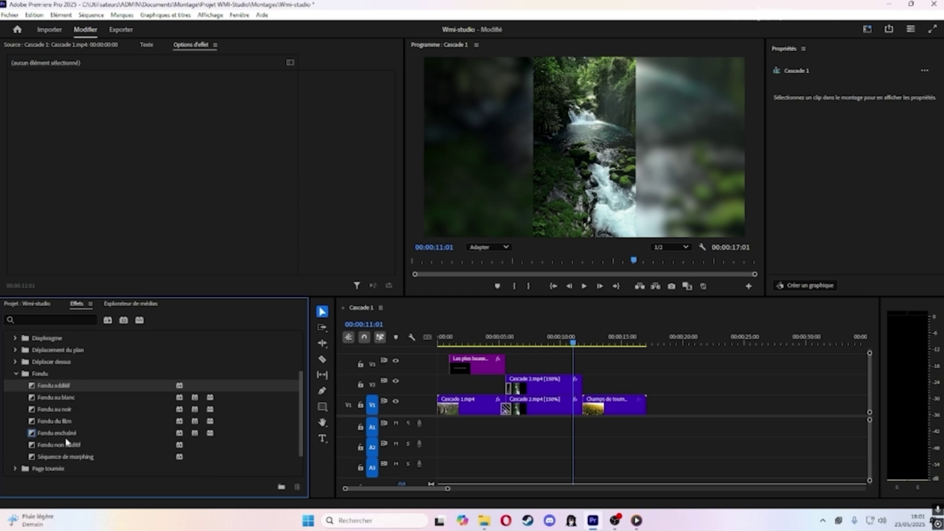
drag(67, 435, 583, 413)
drag(620, 344, 586, 346)
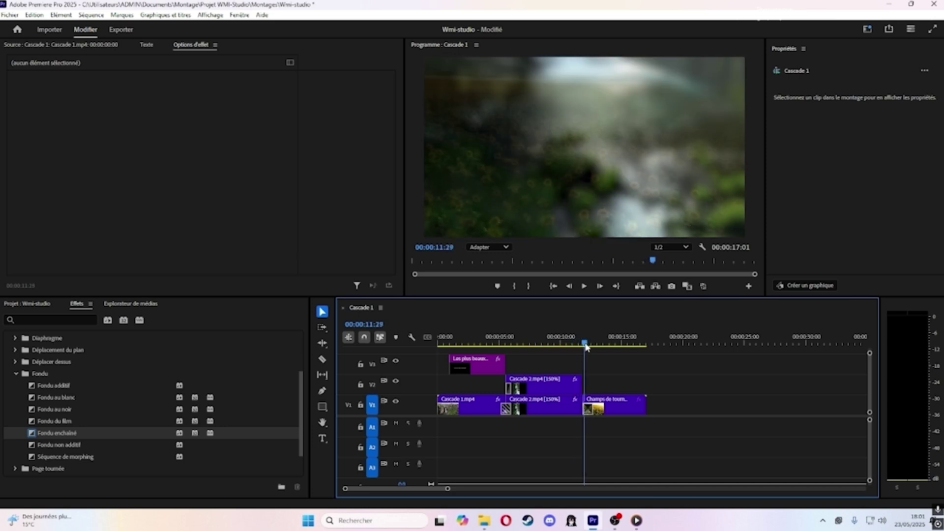
key(space)
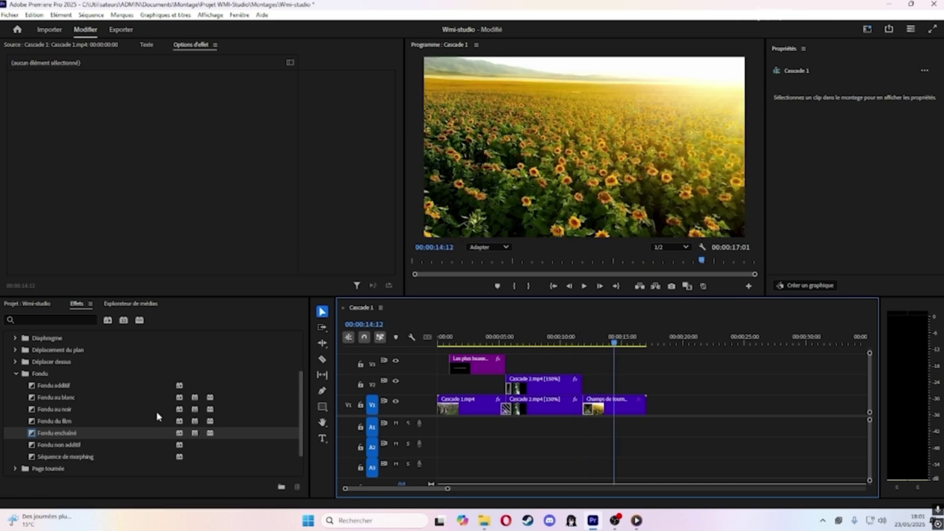
Apply the Miroir horizontal video effect to Champs de tournesols.mp4 on V1 and play back the flipped clip
scroll(93, 413, down, 2)
scroll(35, 422, up, 5)
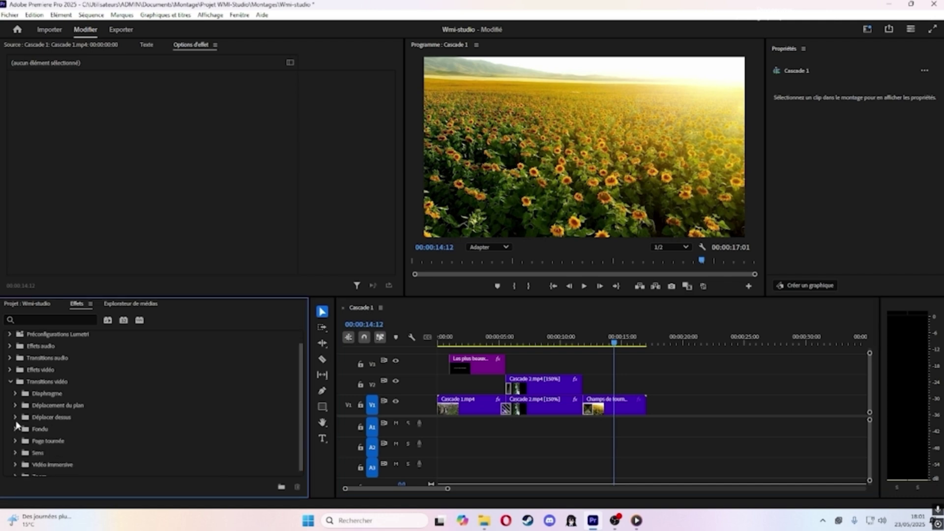
key(shift+1)
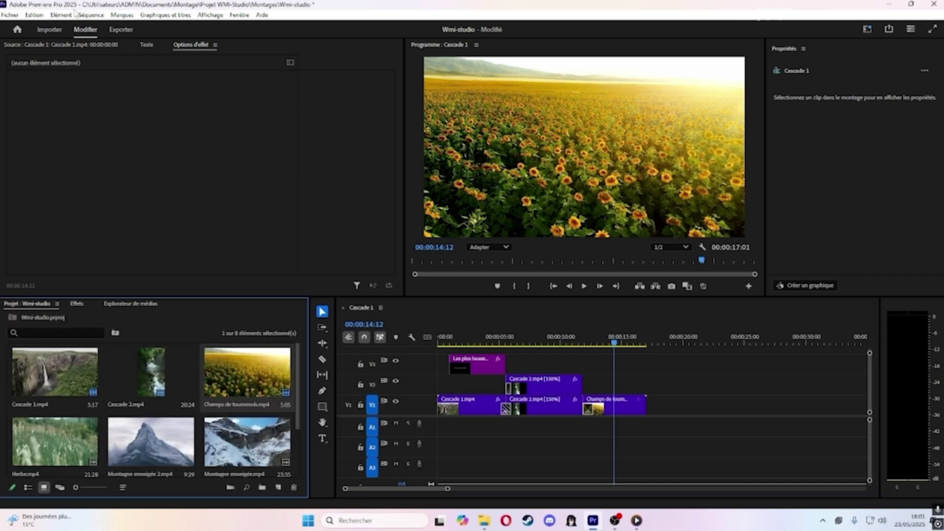
click(77, 303)
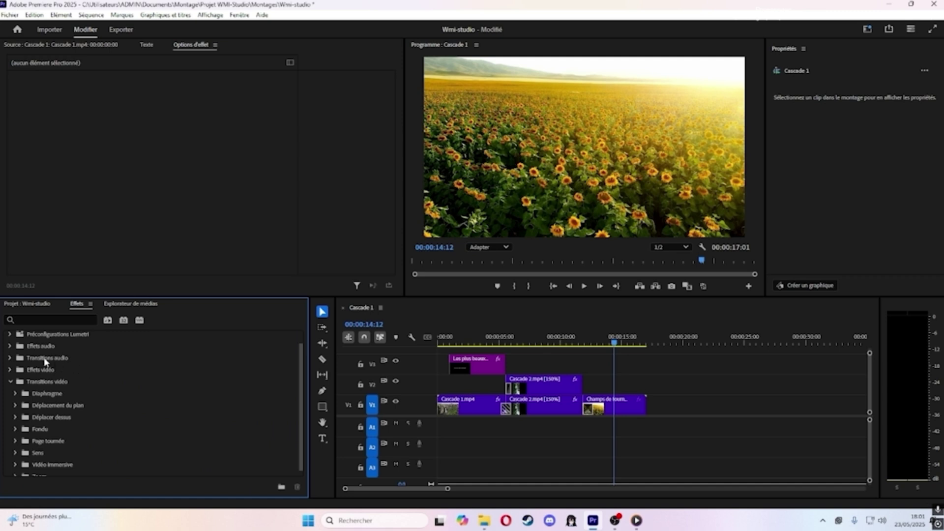
scroll(43, 360, up, 1)
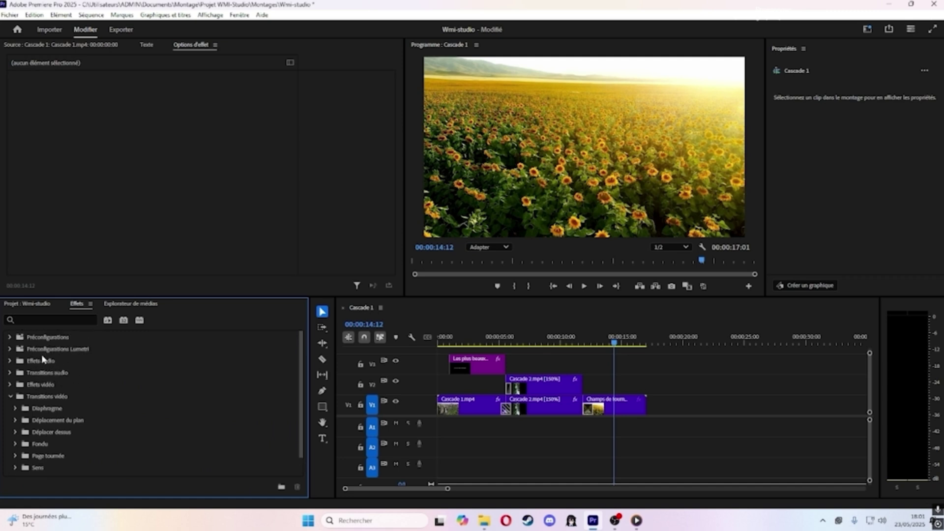
click(9, 386)
scroll(30, 401, down, 2)
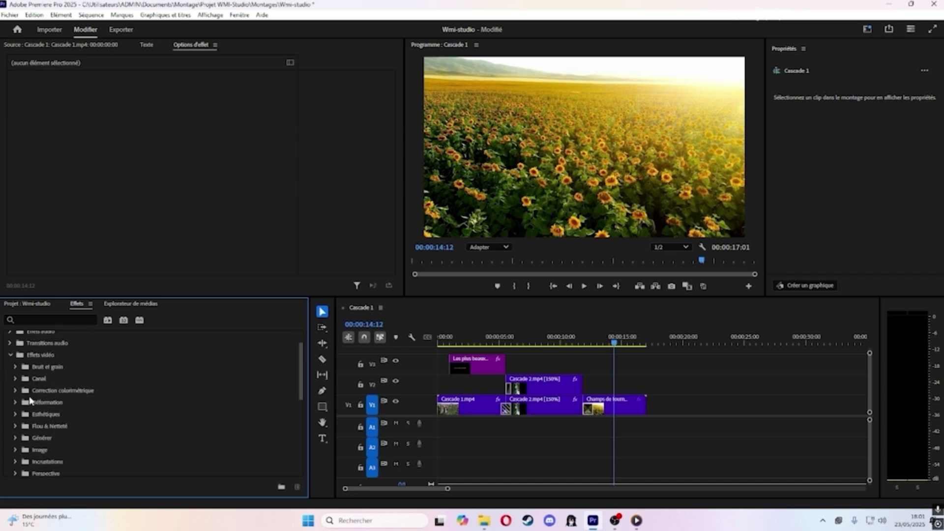
scroll(45, 406, down, 1)
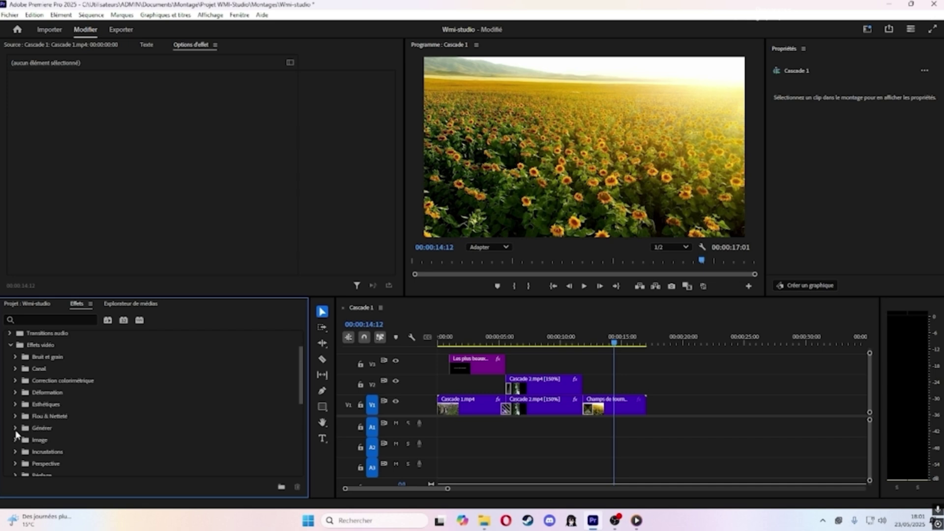
scroll(16, 433, down, 2)
scroll(30, 443, down, 3)
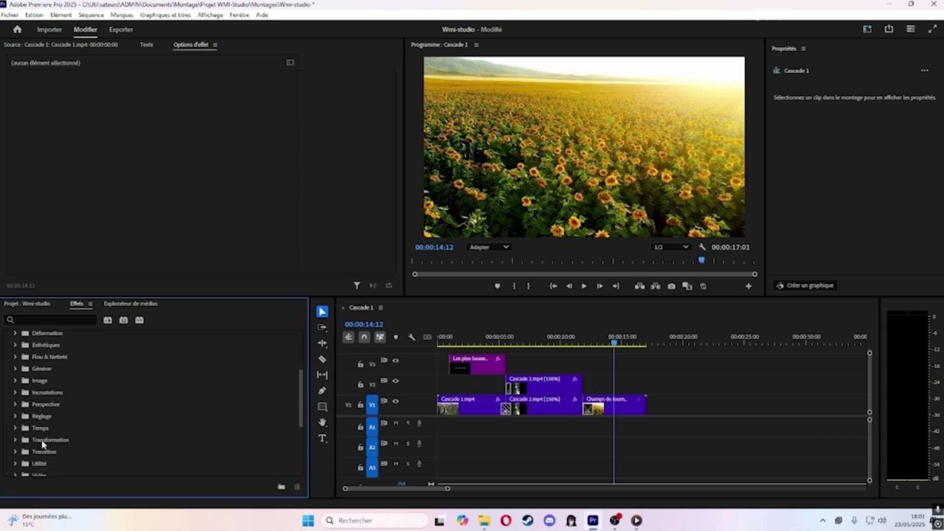
click(16, 434)
scroll(47, 428, down, 2)
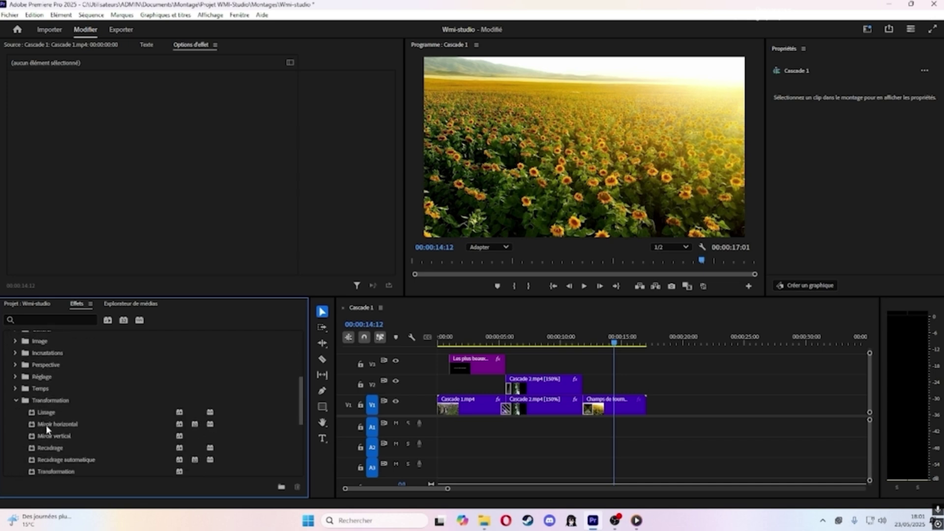
click(77, 436)
scroll(84, 418, down, 4)
key(d)
click(69, 375)
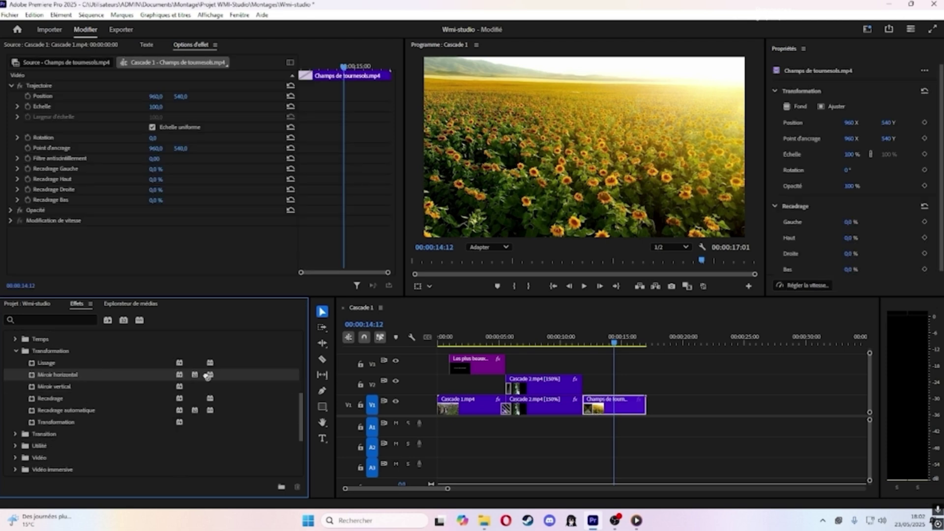
drag(513, 342, 621, 403)
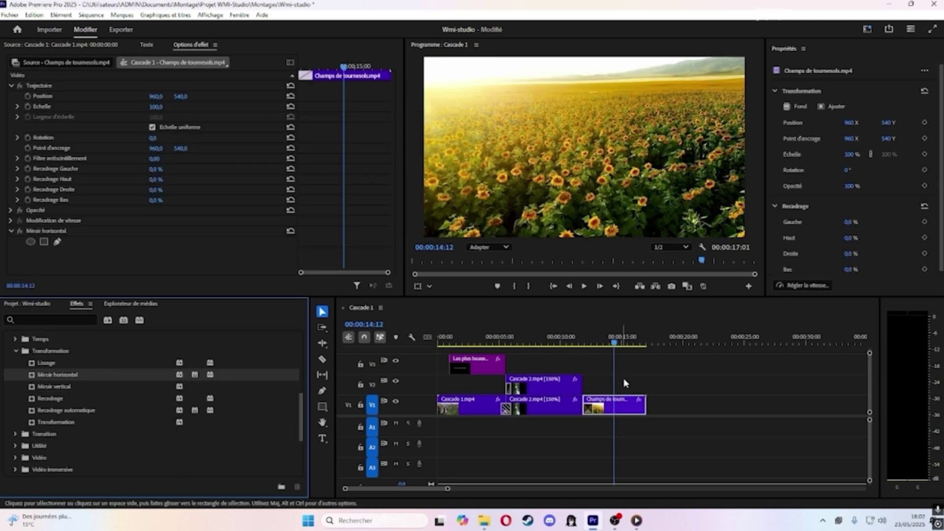
click(564, 339)
key(space)
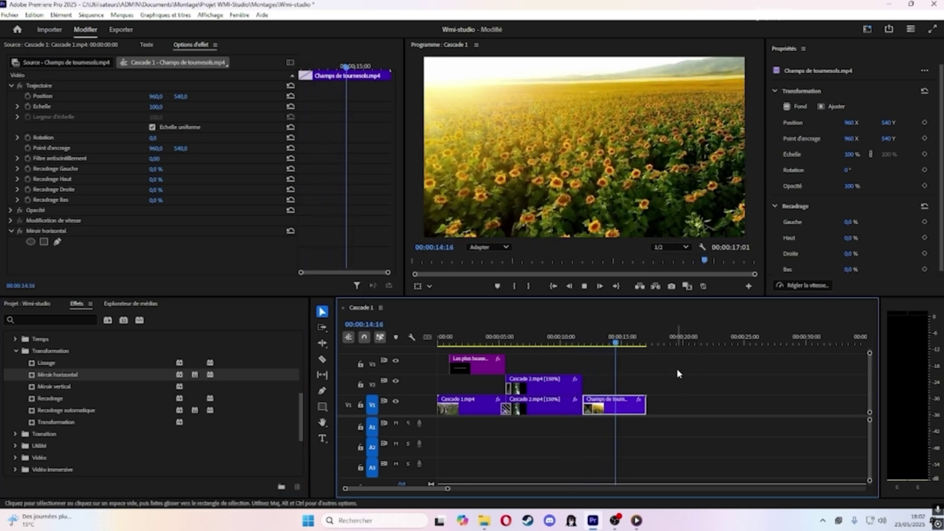
Set the speed of Champs de tournesols.mp4 to 150% and play it back to check the pacing
right_click(610, 404)
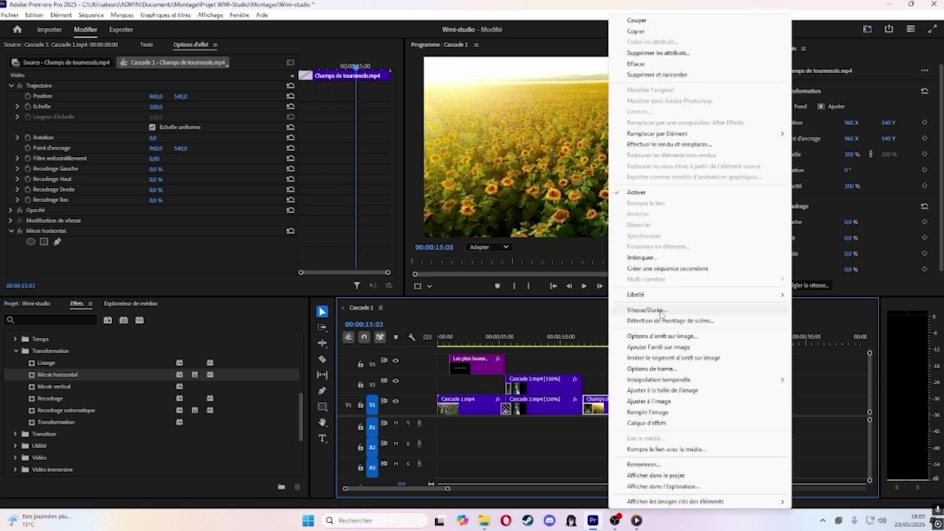
click(647, 310)
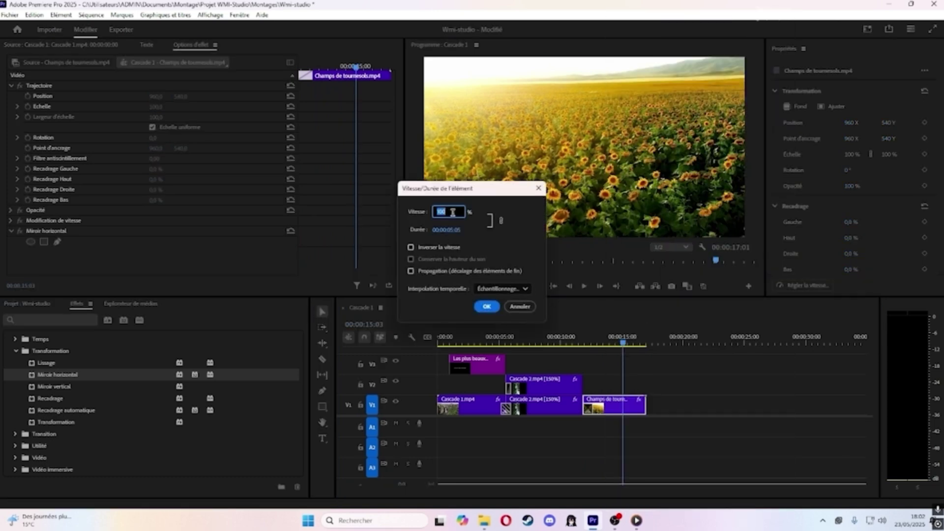
text(150)
key(Return)
click(592, 342)
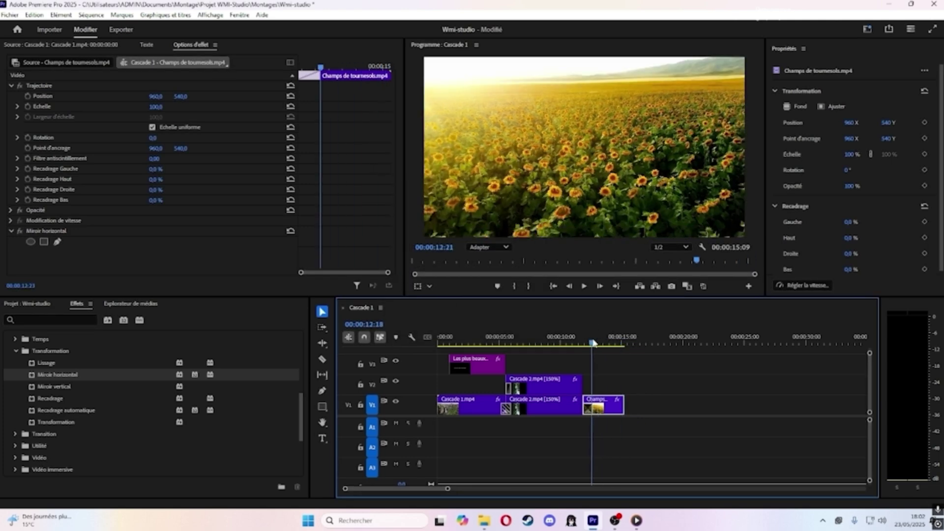
key(space)
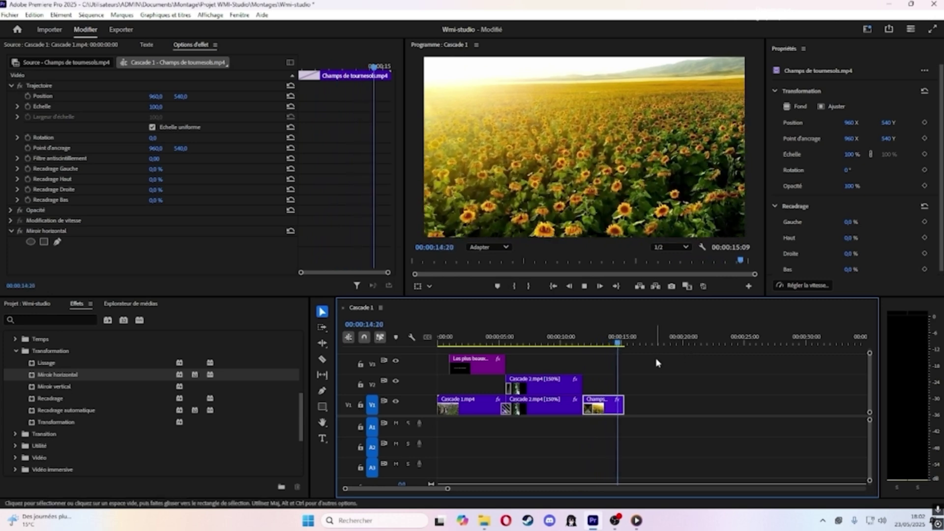
key(space)
Place Montagne enneigée 2.mp4 from the project media on V1 directly after Champs de tournesols.mp4
click(44, 305)
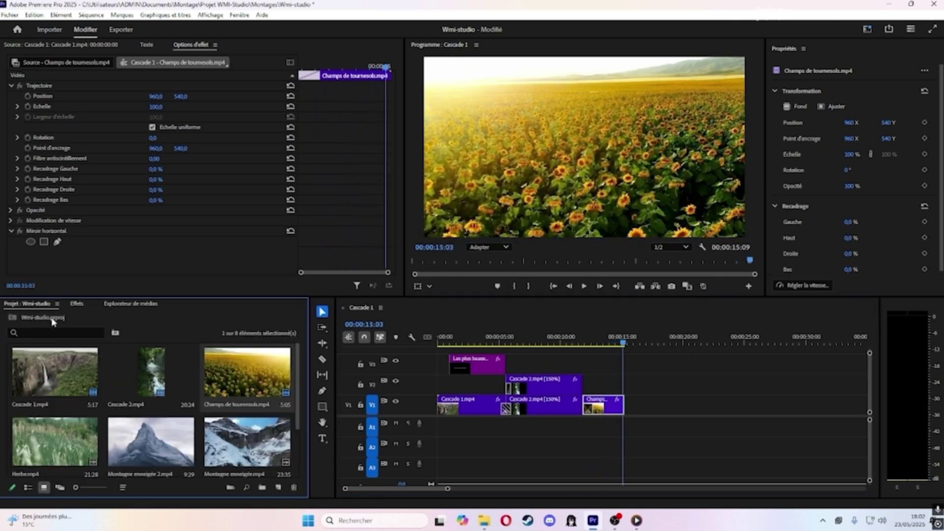
drag(154, 370, 650, 387)
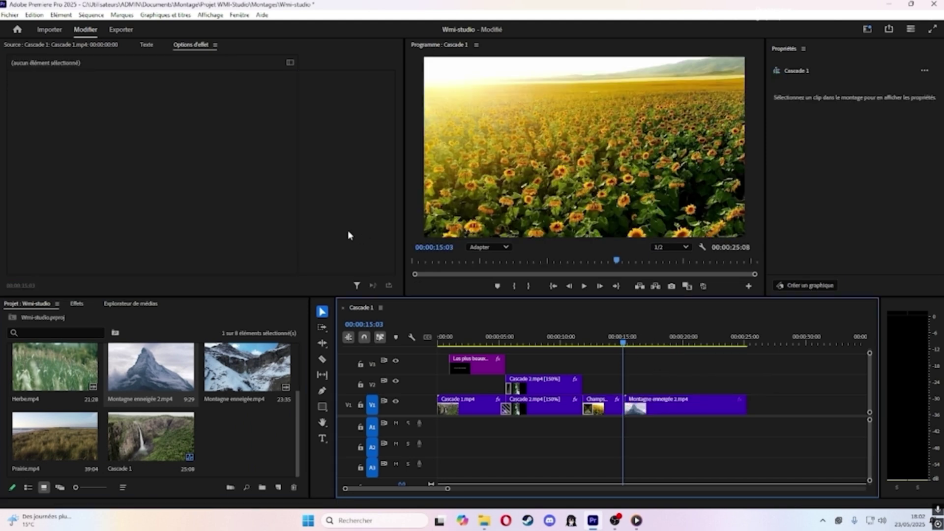
click(146, 44)
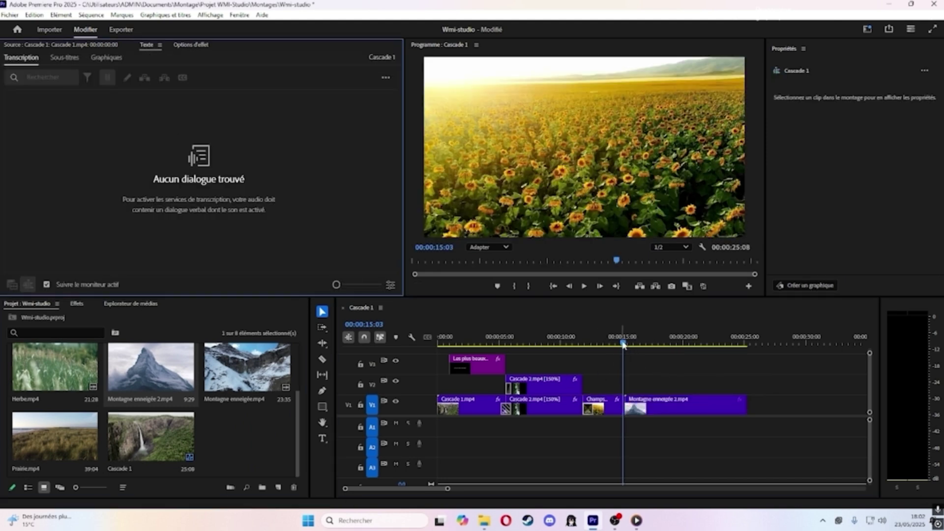
click(624, 344)
drag(625, 344, 624, 345)
Apply the Zoom avant-arrière transition at the cut between Champs de tournesols.mp4 and Montagne enneigée 2.mp4
click(77, 304)
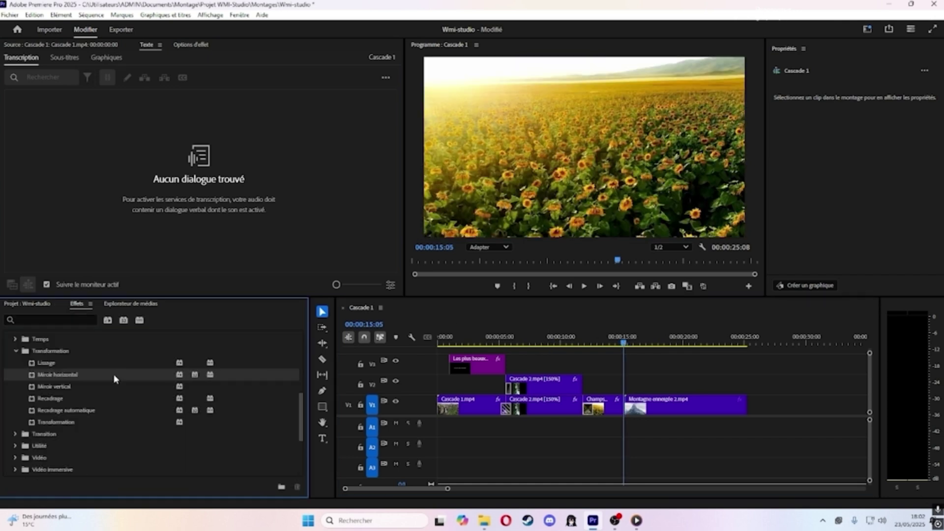
scroll(67, 455, down, 1)
click(16, 425)
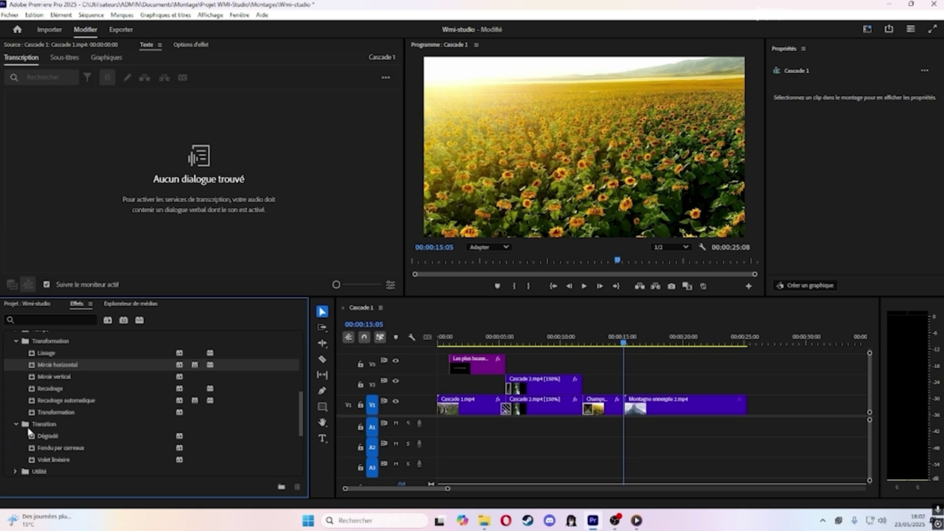
scroll(63, 439, down, 3)
click(42, 432)
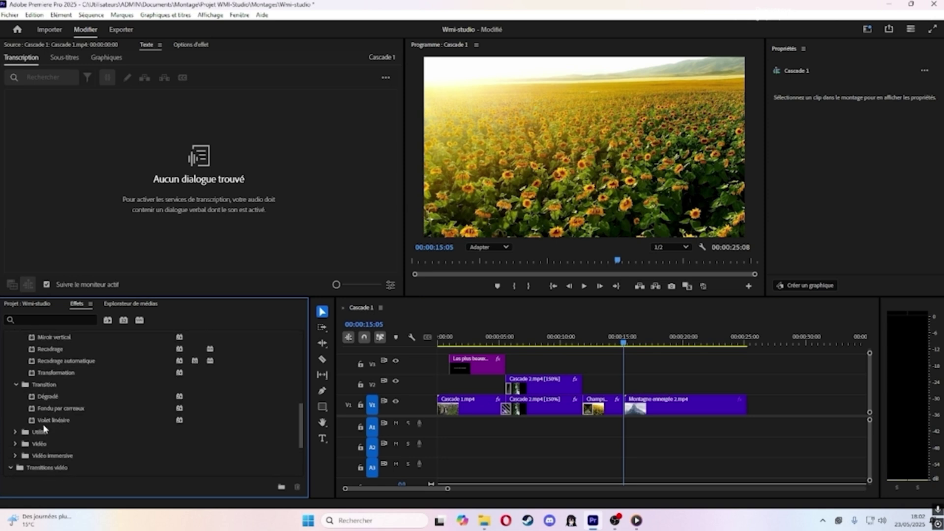
scroll(25, 441, down, 2)
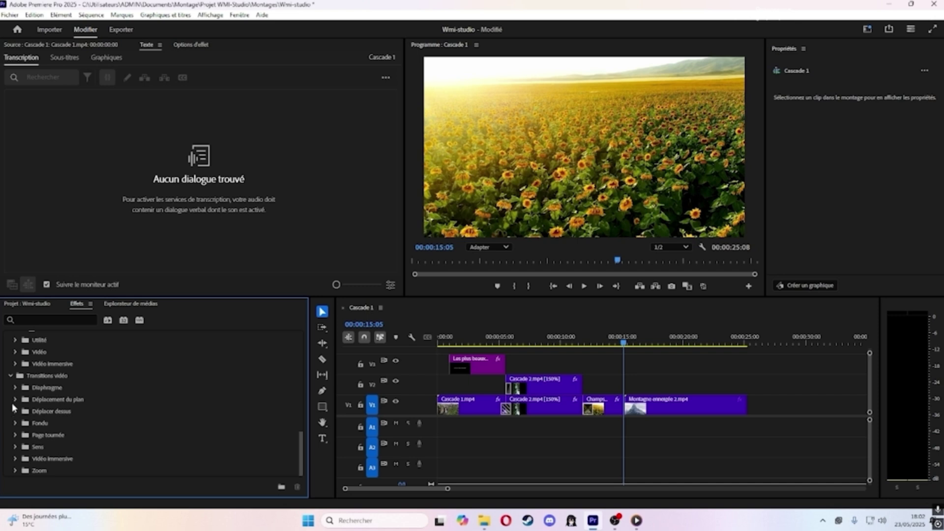
click(16, 470)
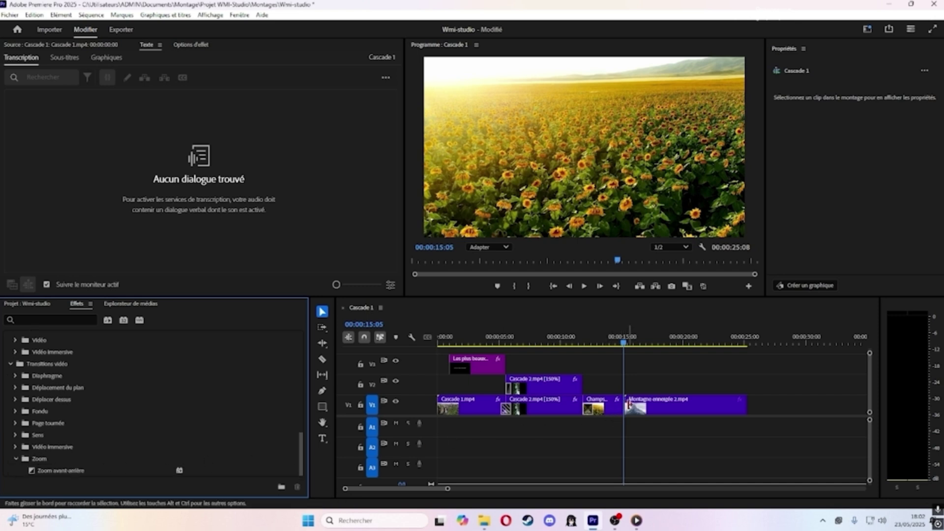
drag(62, 471, 628, 403)
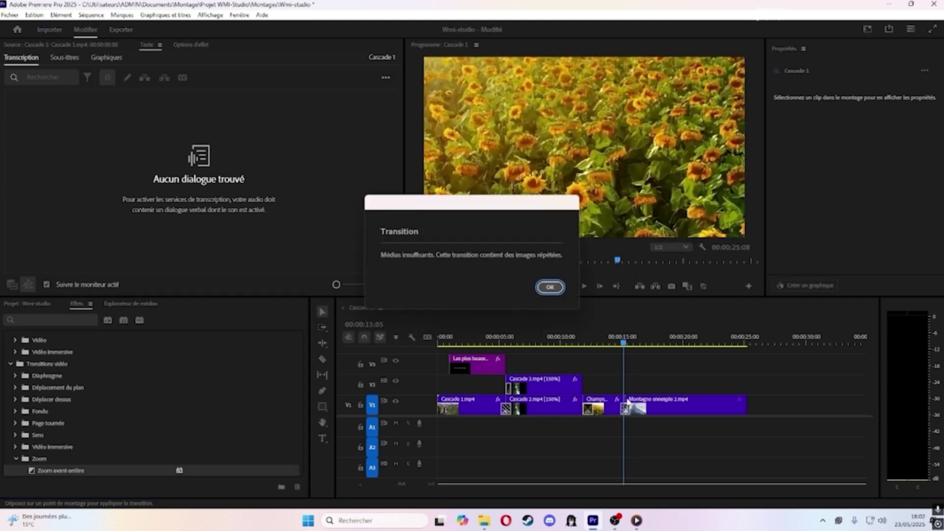
click(550, 287)
Play back the zoom transition into the mountain clip and save the project
click(607, 339)
key(space)
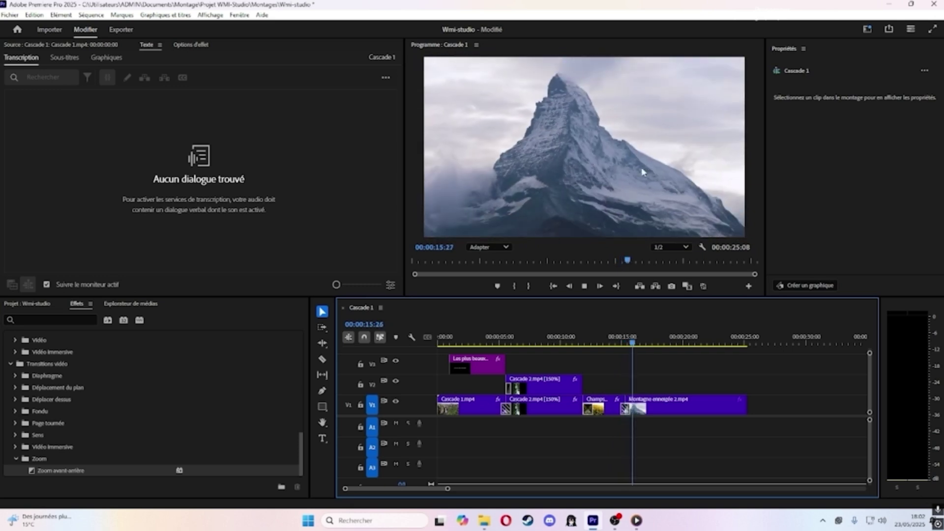
key(space)
key(ctrl+s)
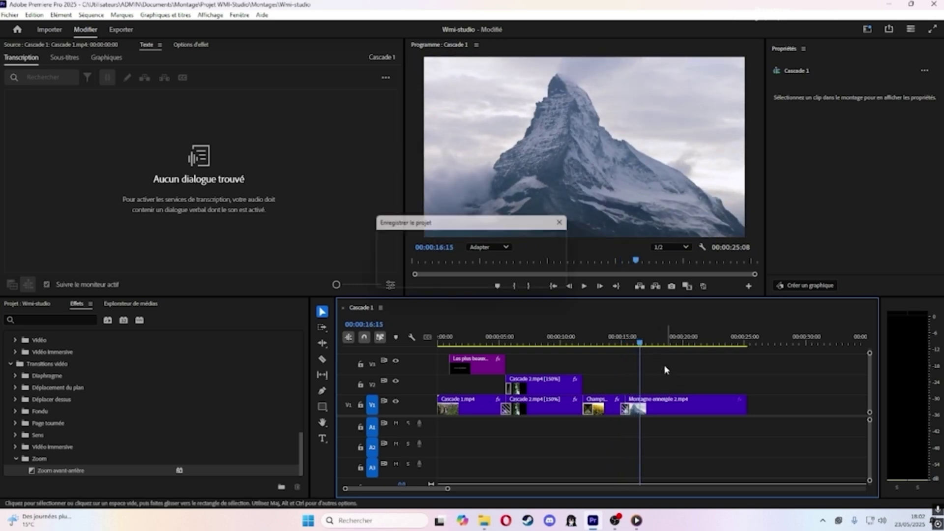
click(9, 364)
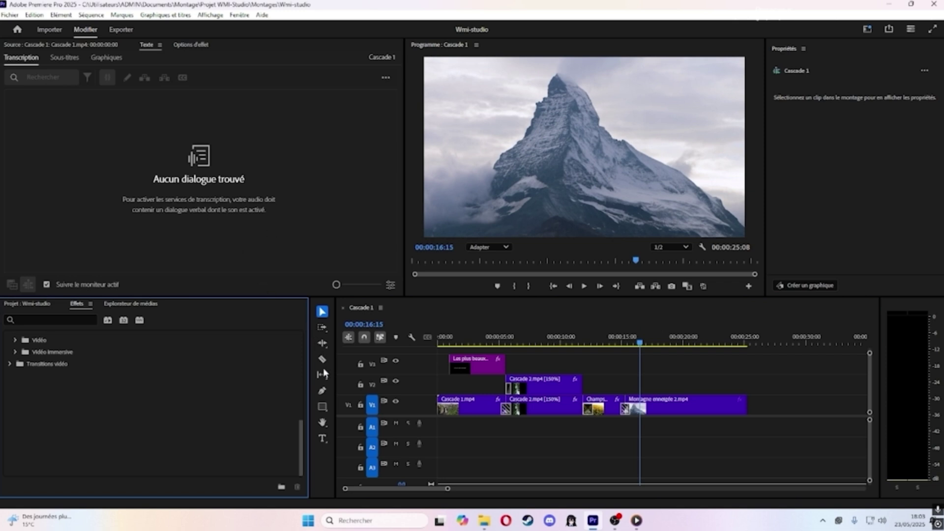
Add the text "Kilimanjaro" in the lower-left corner of the mountain image on V2 and check it in playback
click(323, 437)
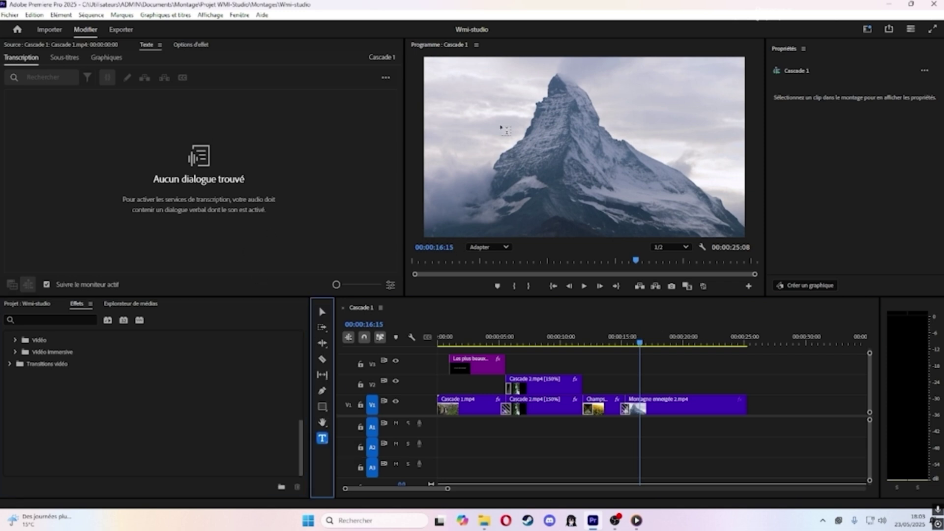
click(502, 129)
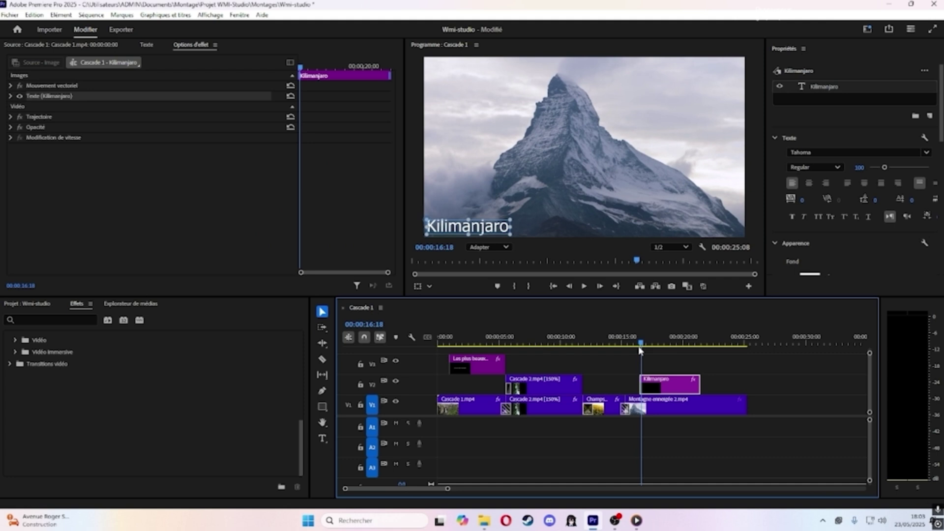
drag(640, 350, 638, 351)
click(682, 351)
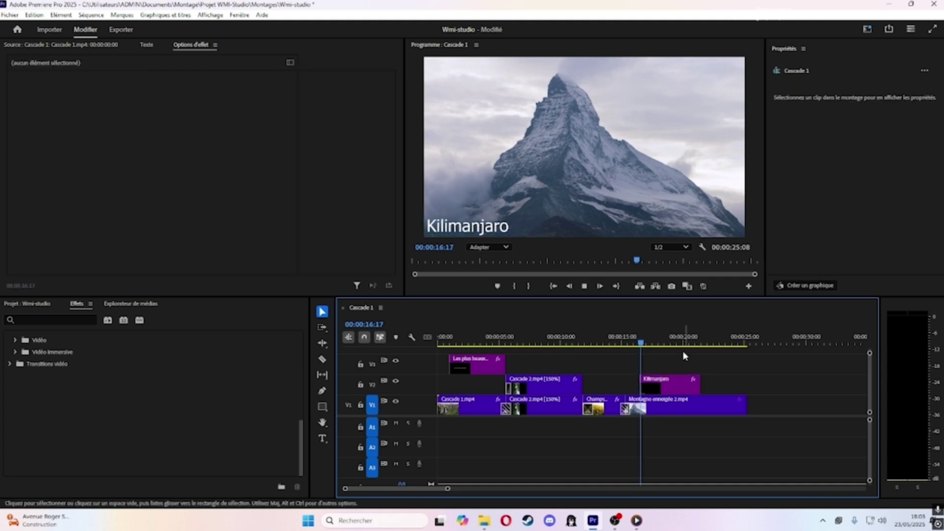
mouse_move(644, 343)
mouse_down()
mouse_move(634, 343)
mouse_move(643, 343)
mouse_up()
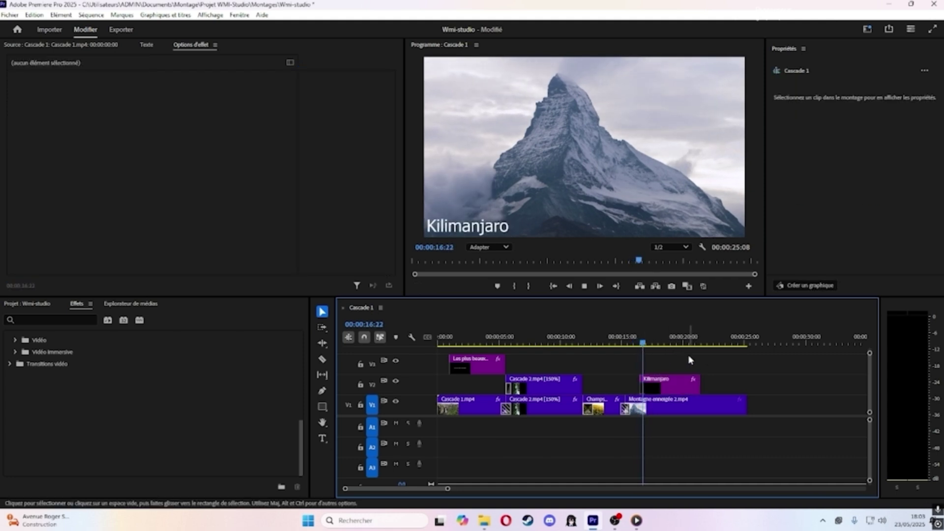
Start a Position animation on the Kilimanjaro title at its first frame, 00:00:16:15, with X at 404 so the text sits off-screen
click(669, 385)
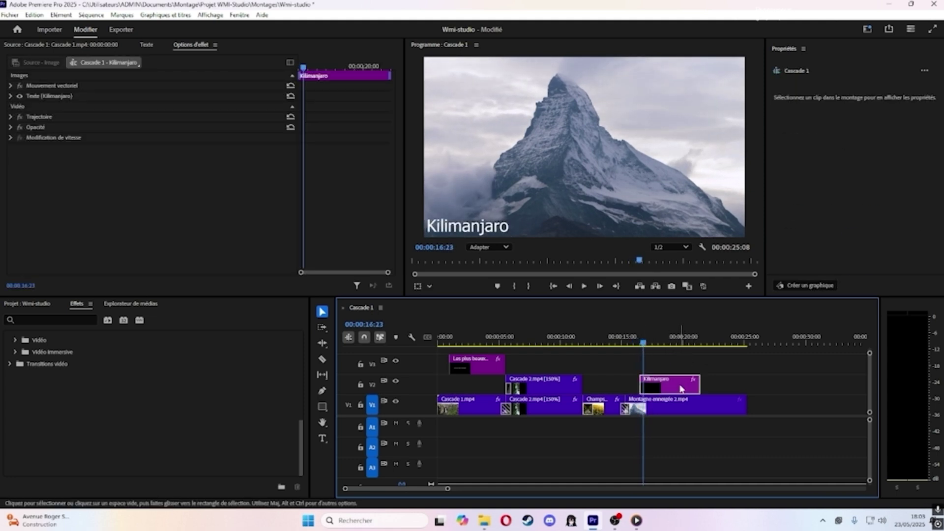
click(148, 45)
click(190, 45)
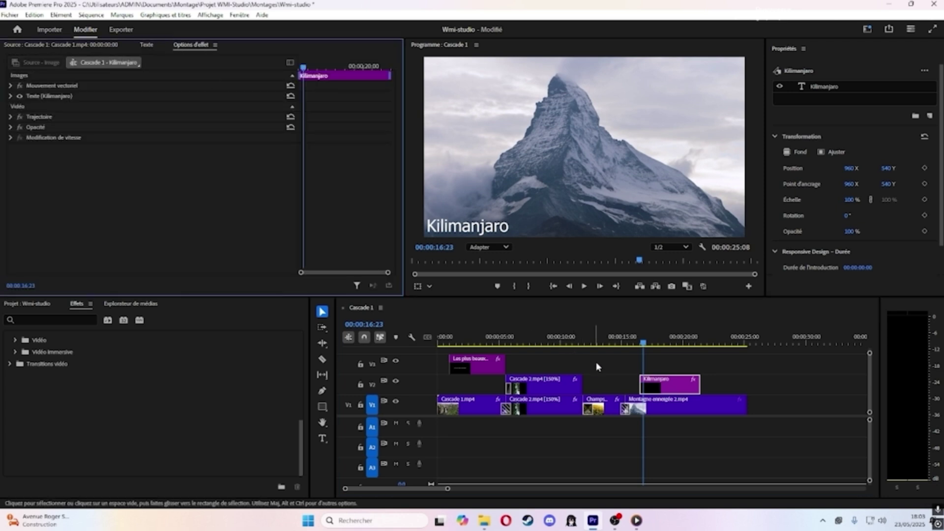
click(659, 382)
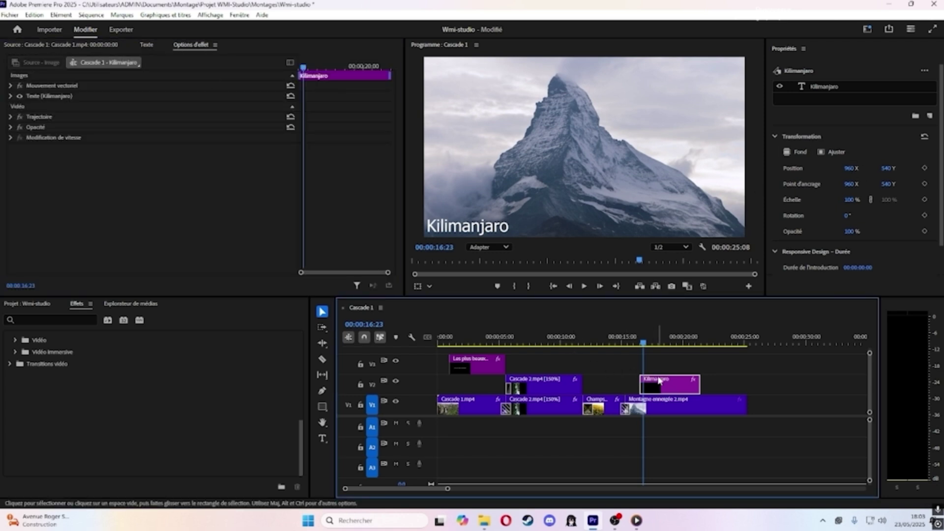
click(10, 117)
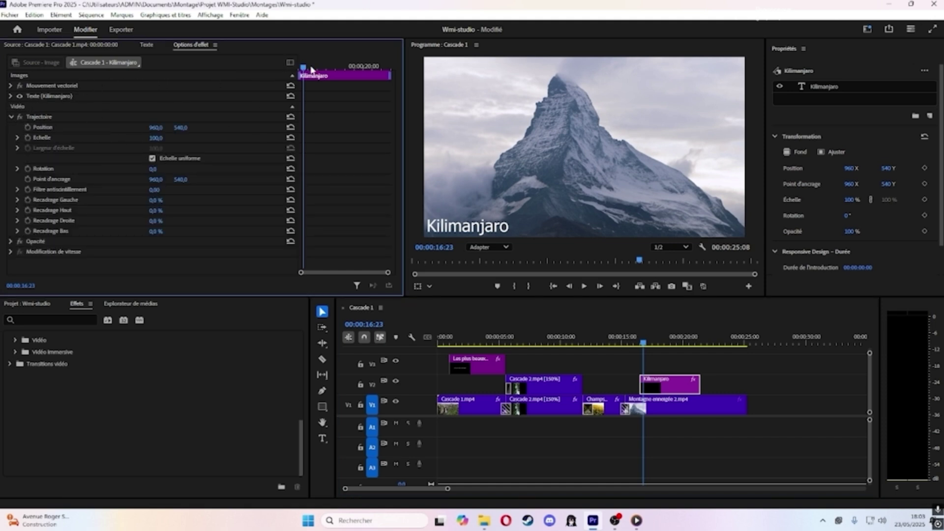
drag(311, 69, 270, 76)
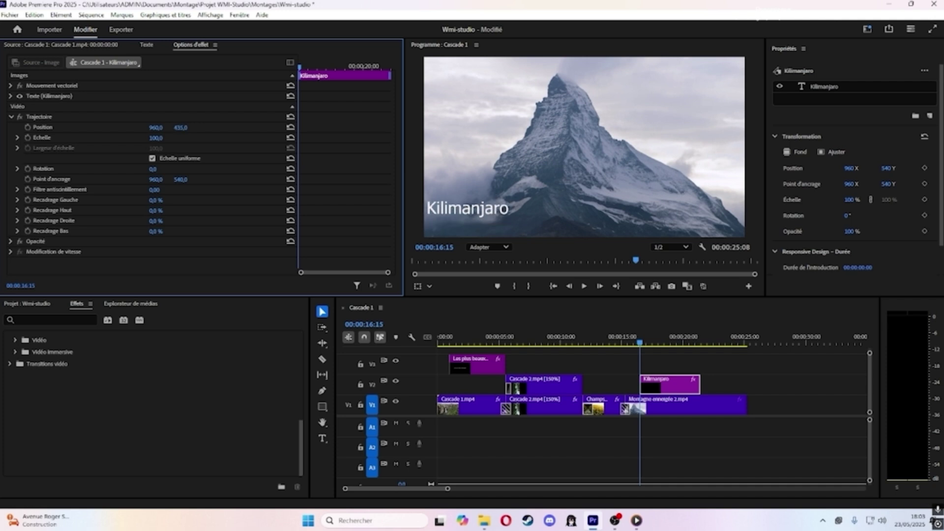
drag(156, 128, 30, 127)
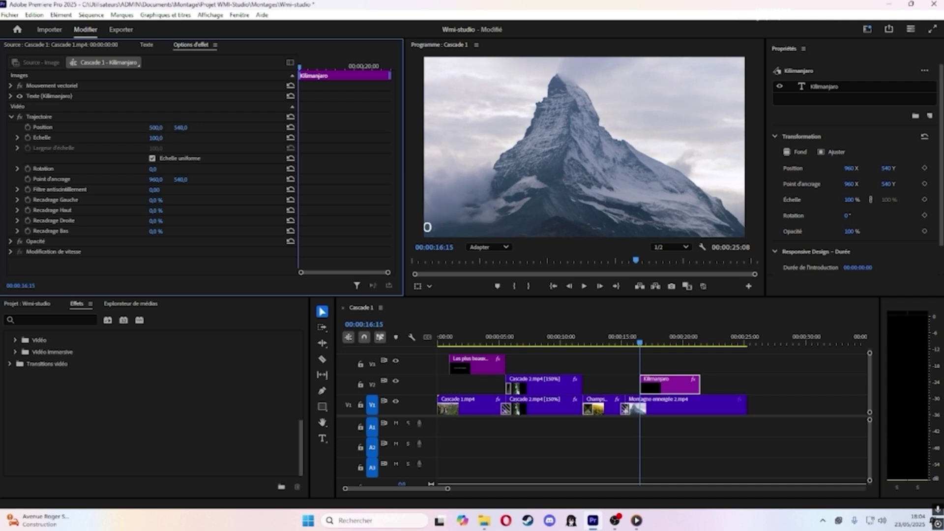
click(27, 127)
Keyframe the title's Position X at 967 at 00:00:17:00 and play back the slide-in
key(shift+Right)
key(shift+Right)
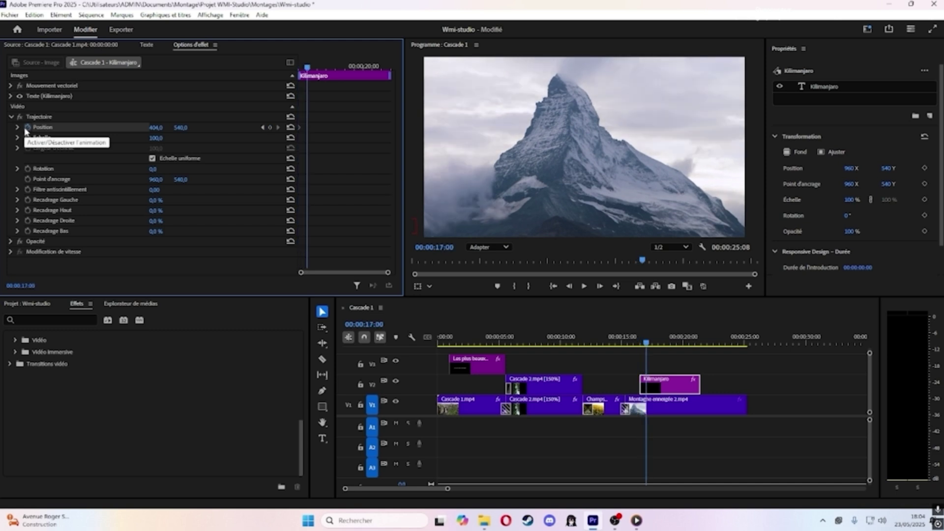
drag(155, 127, 404, 127)
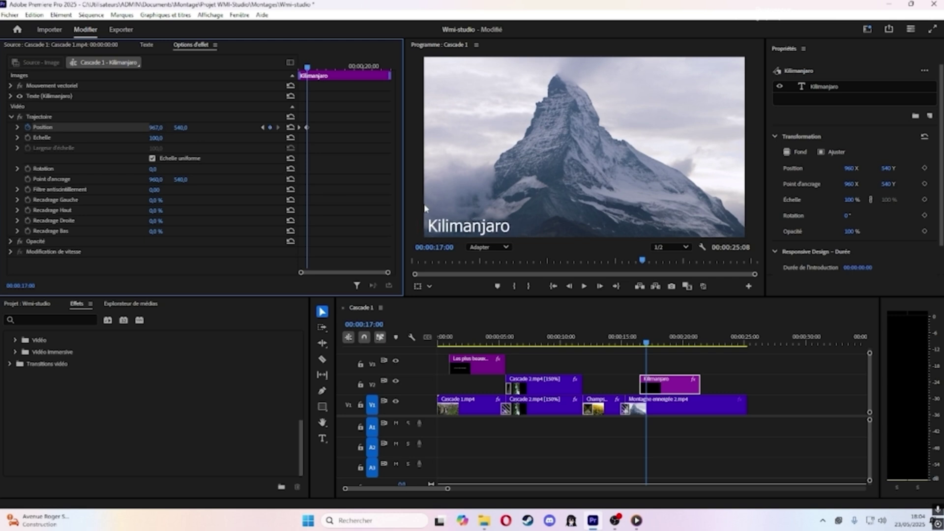
drag(642, 339, 635, 338)
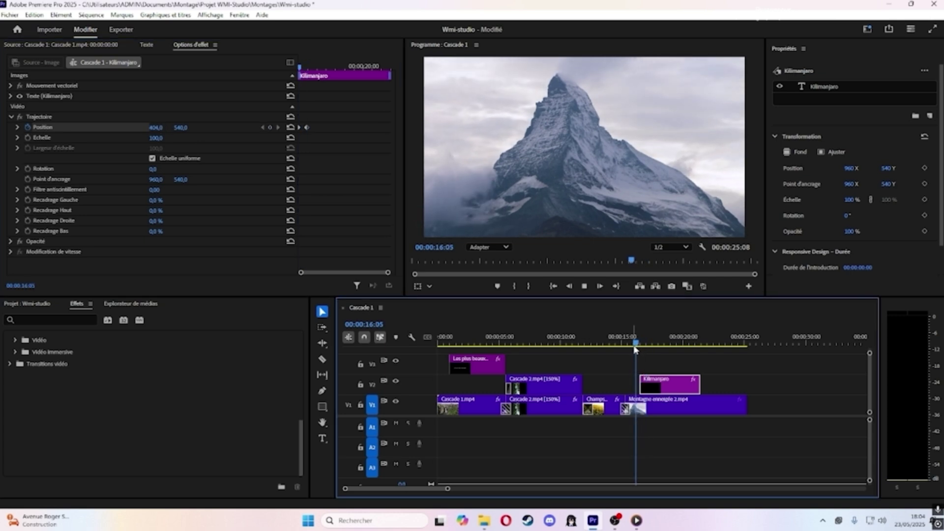
key(space)
key(space)
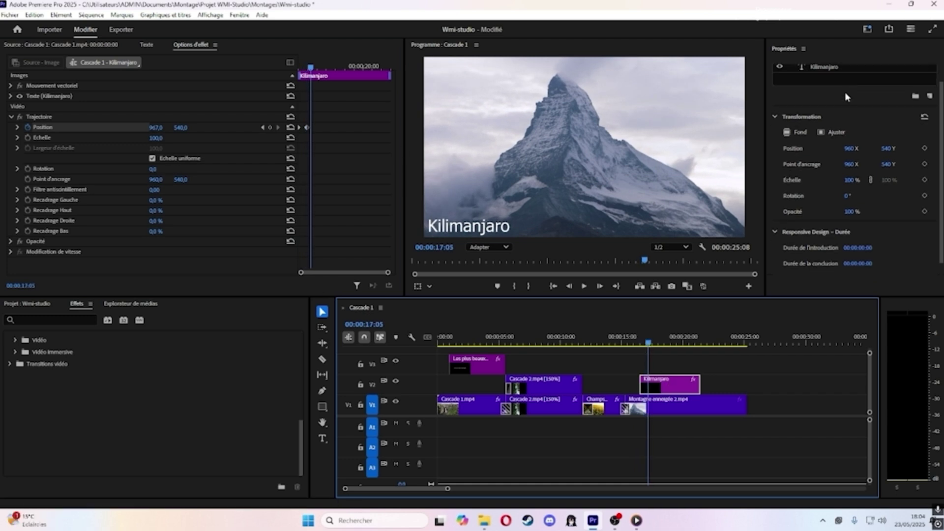
Change the font of the Kilimanjaro text to Impact and play back the title's entrance
click(838, 90)
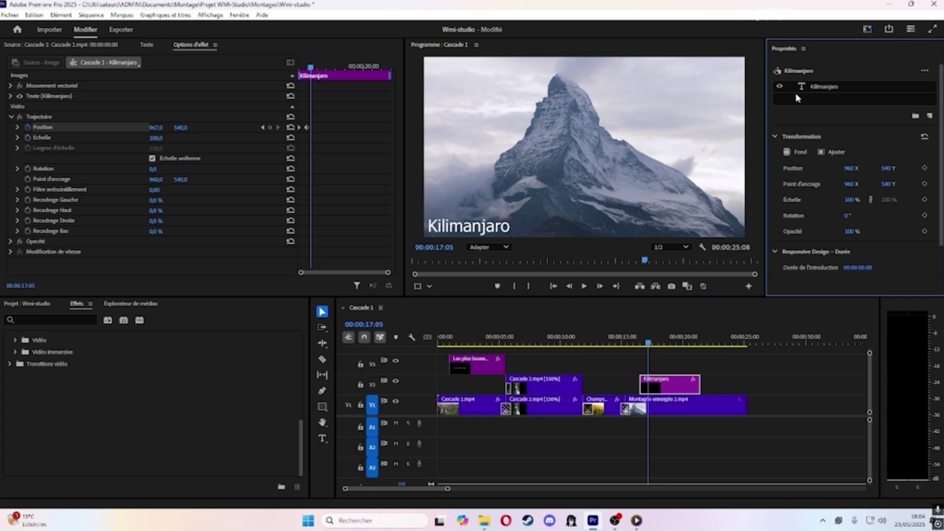
double_click(476, 227)
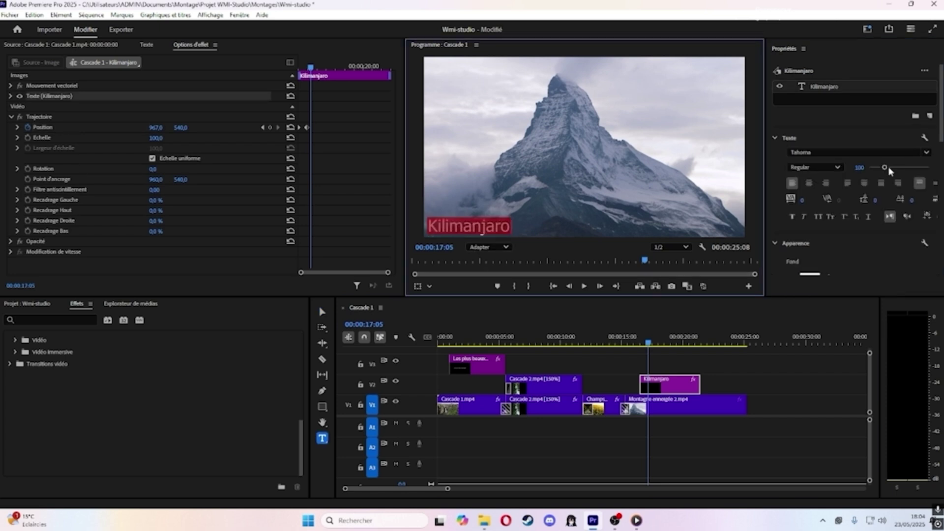
click(927, 152)
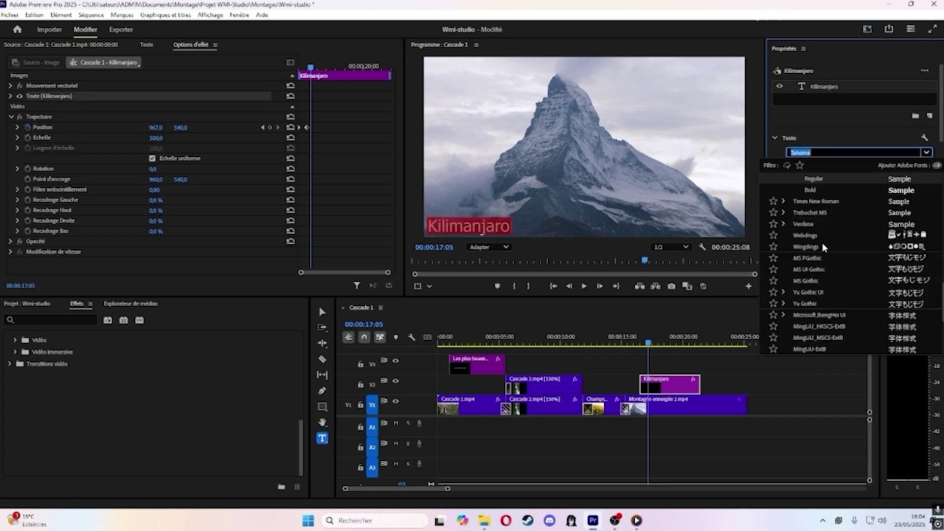
scroll(824, 247, down, 5)
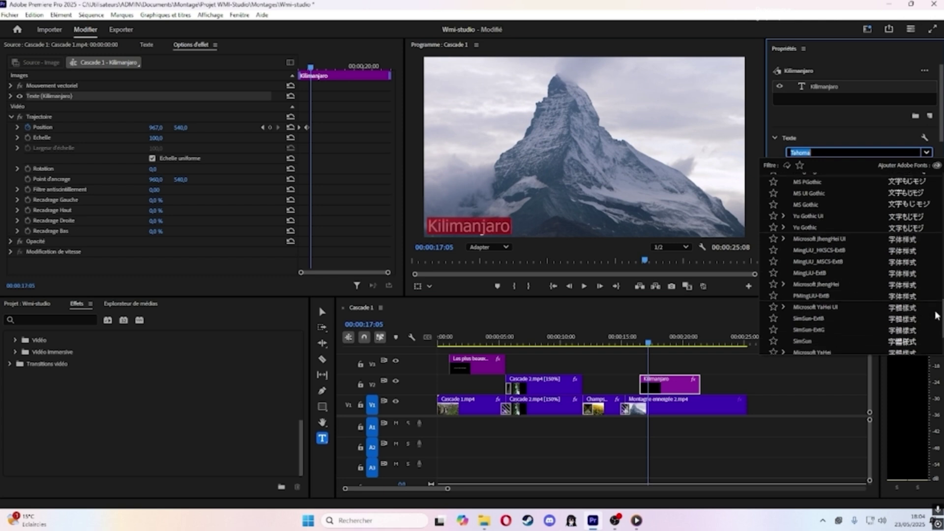
scroll(935, 315, down, 10)
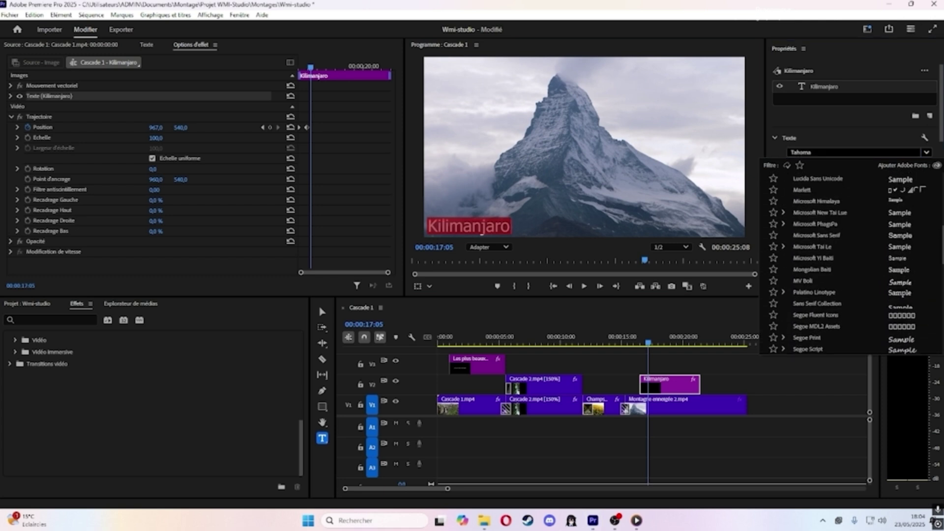
scroll(827, 245, up, 10)
click(810, 248)
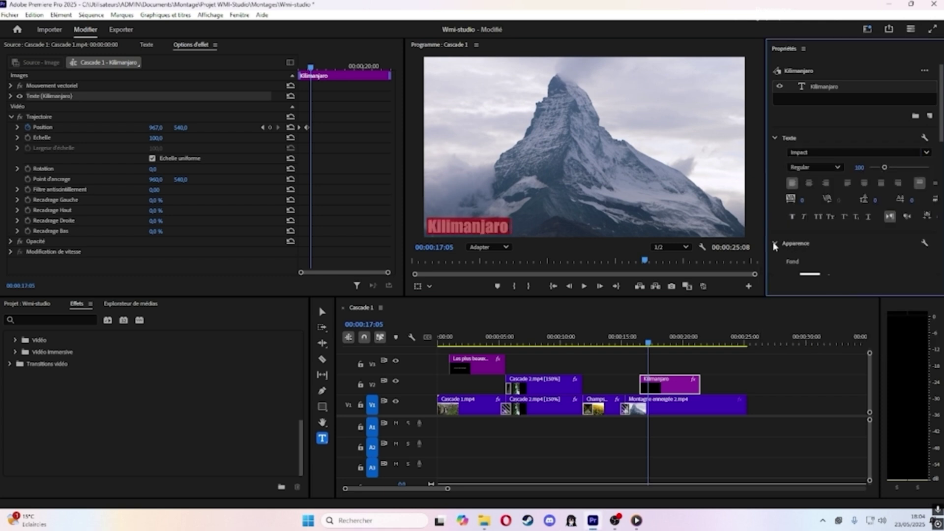
click(738, 370)
click(629, 343)
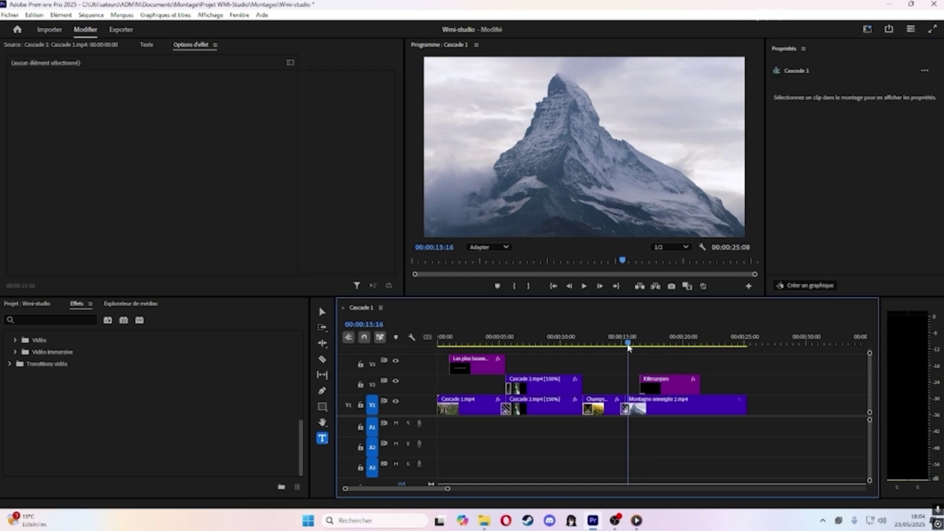
key(space)
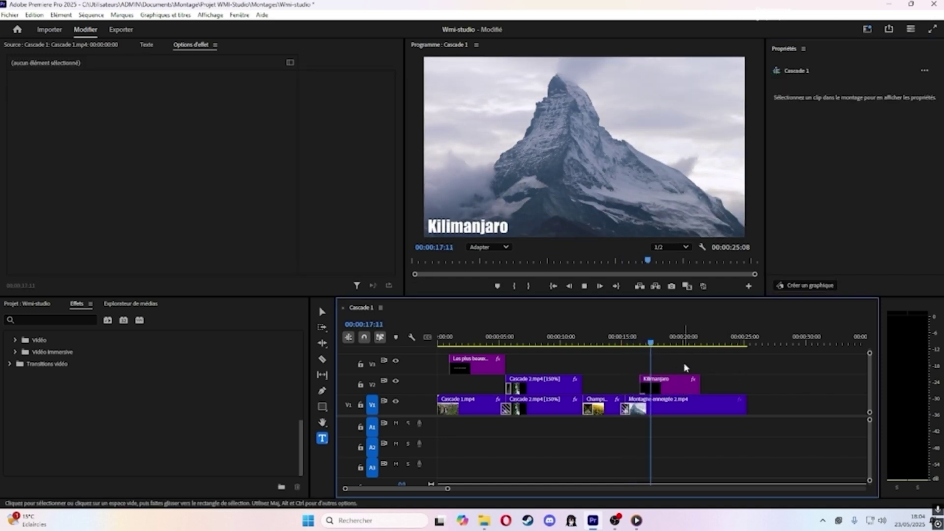
Set the Kilimanjaro title's opacity to 40%
click(685, 381)
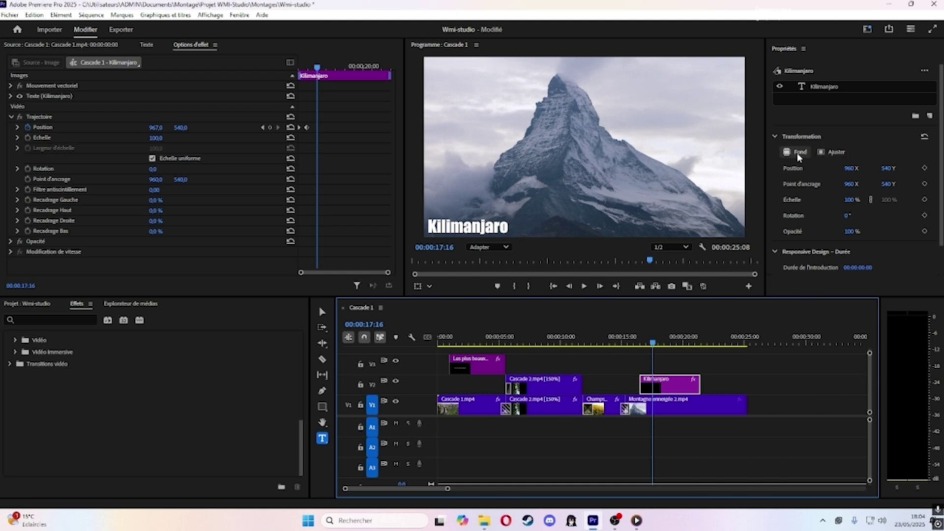
click(801, 156)
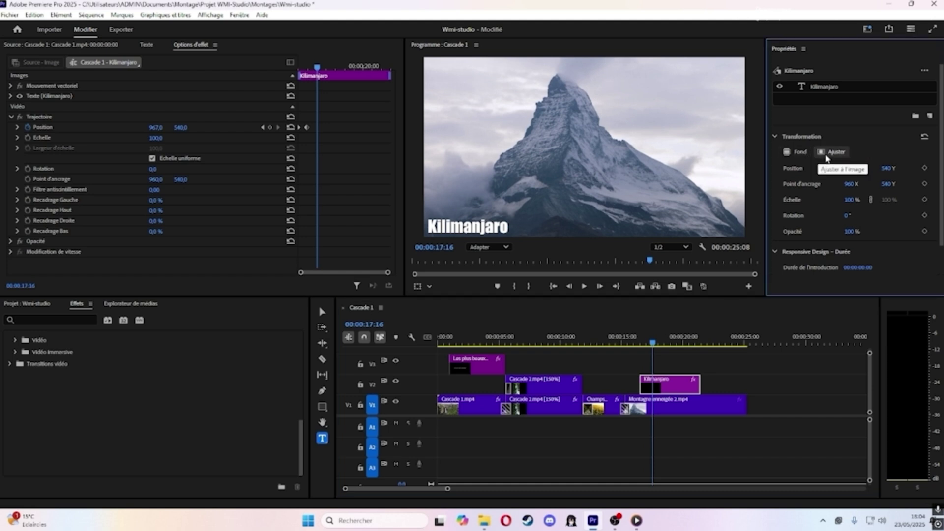
scroll(841, 187, down, 1)
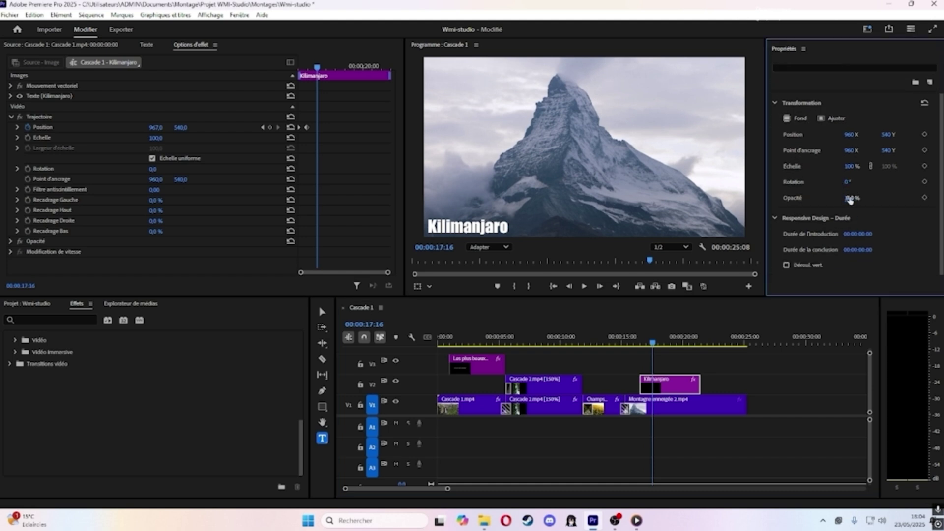
drag(851, 198, 826, 200)
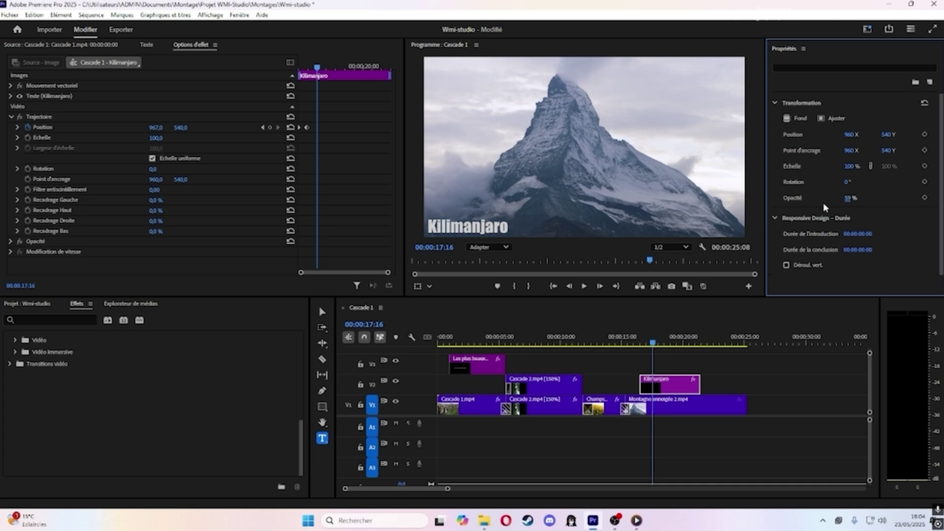
click(851, 199)
text(40)
key(Return)
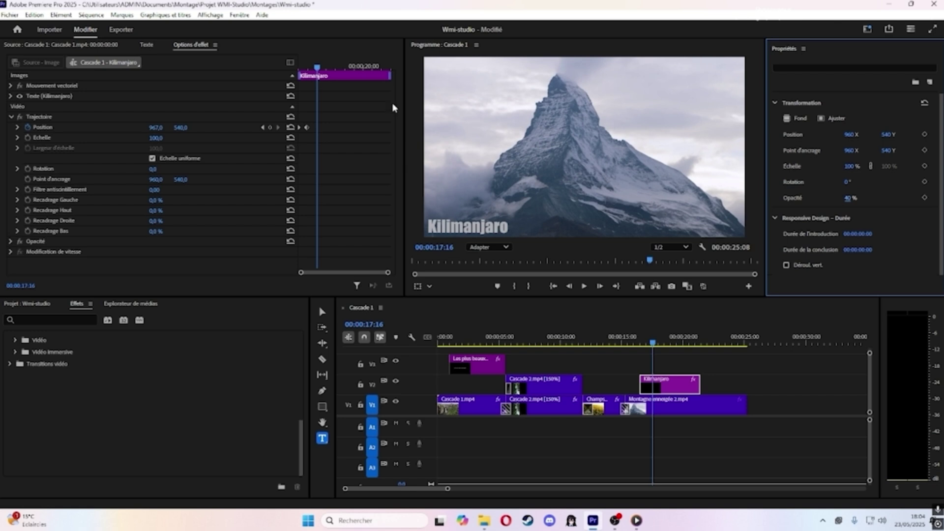
Play the title through to 00:00:21:02 and add a holding Position keyframe there
click(585, 287)
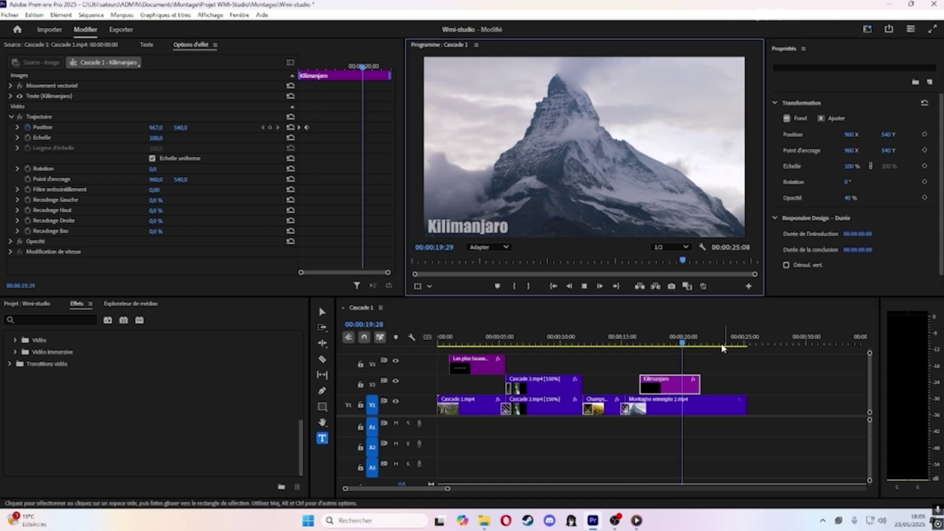
key(space)
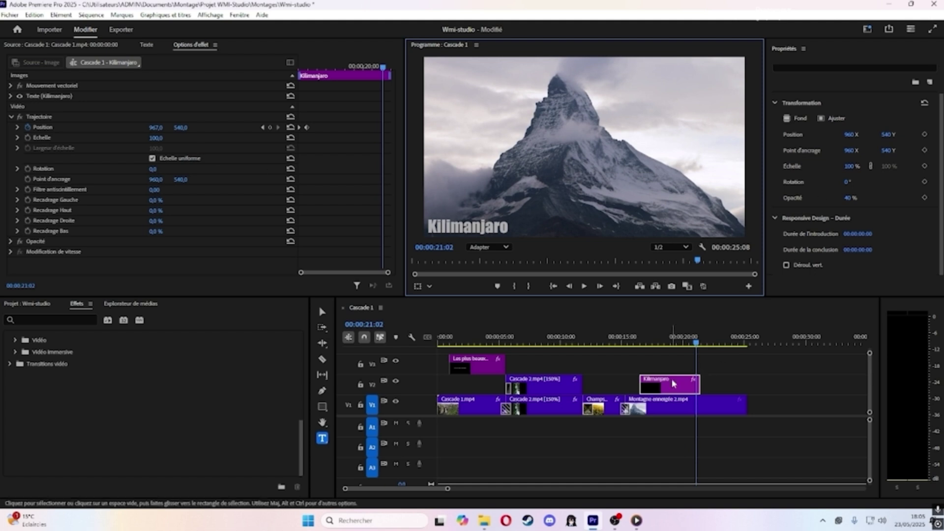
click(695, 383)
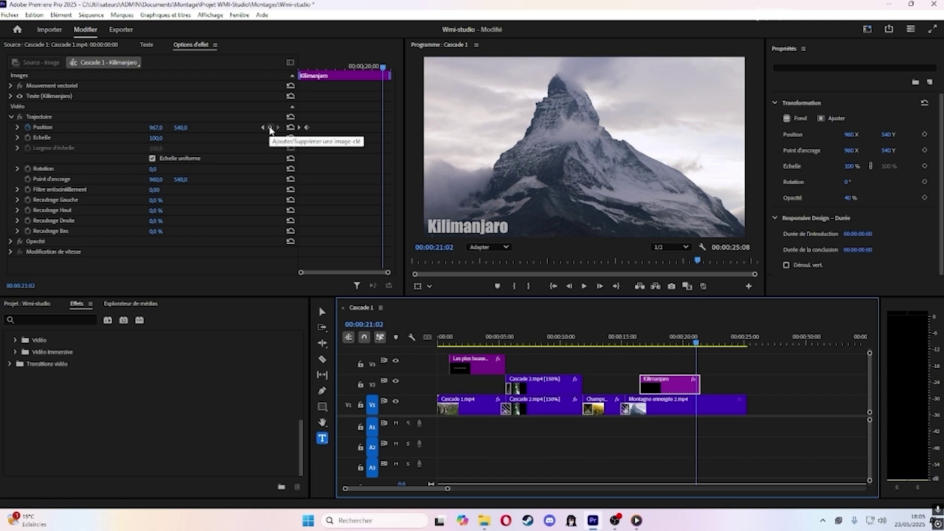
click(270, 128)
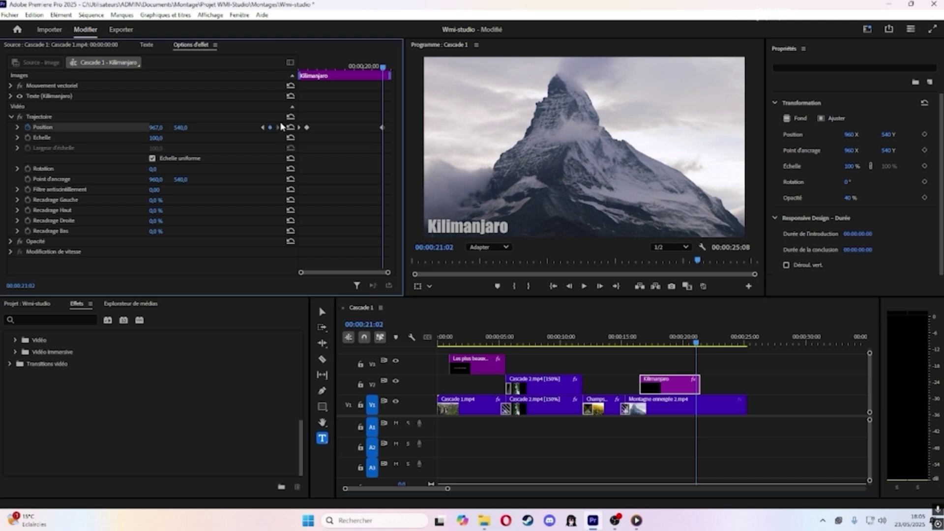
Keyframe the title's Position X at 439 at 00:00:21:12 so it slides out, and play back the exit
key(space)
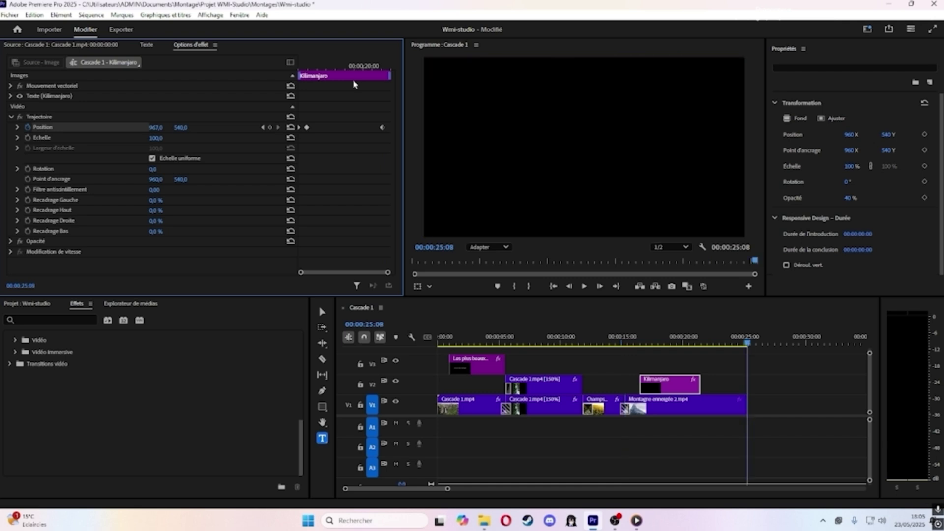
key(j)
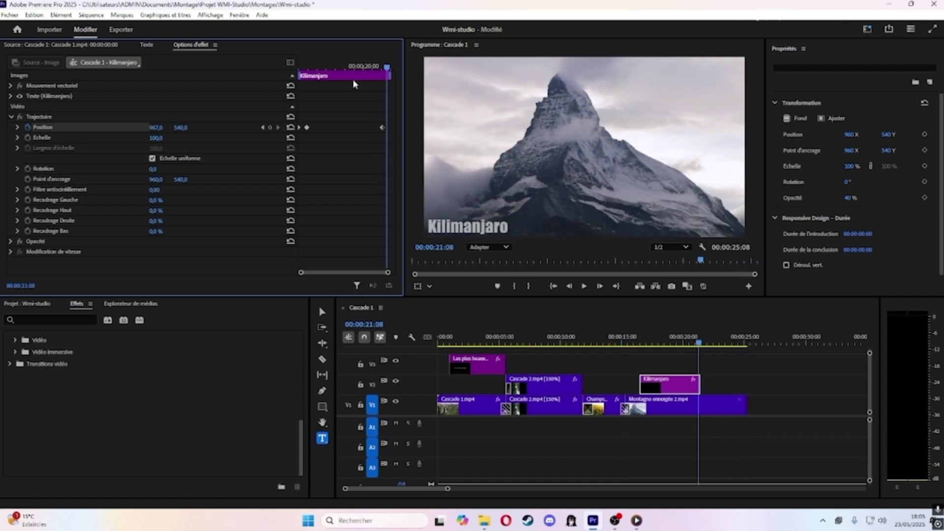
key(l)
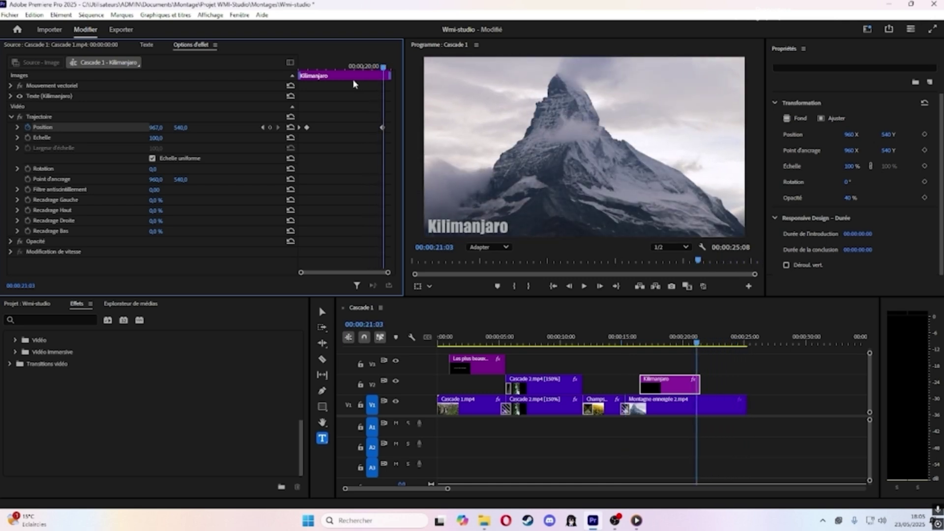
key(Left)
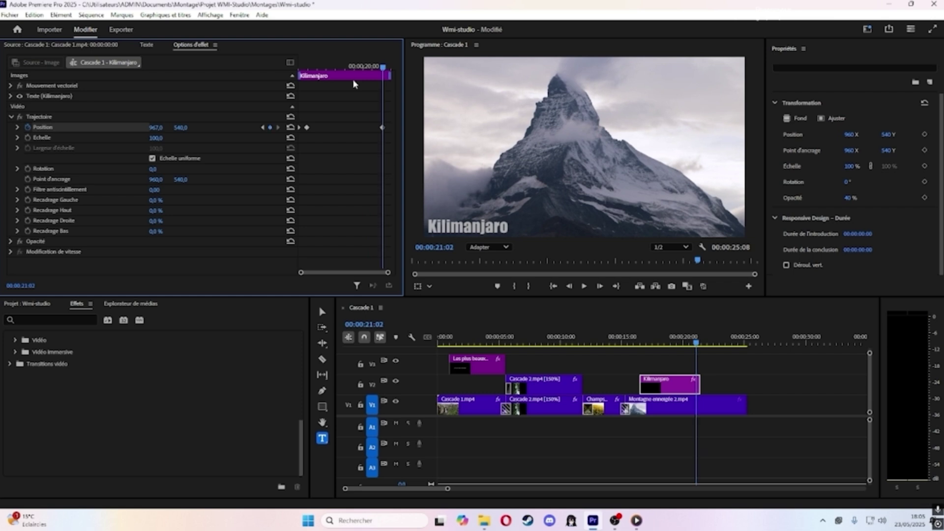
key(l)
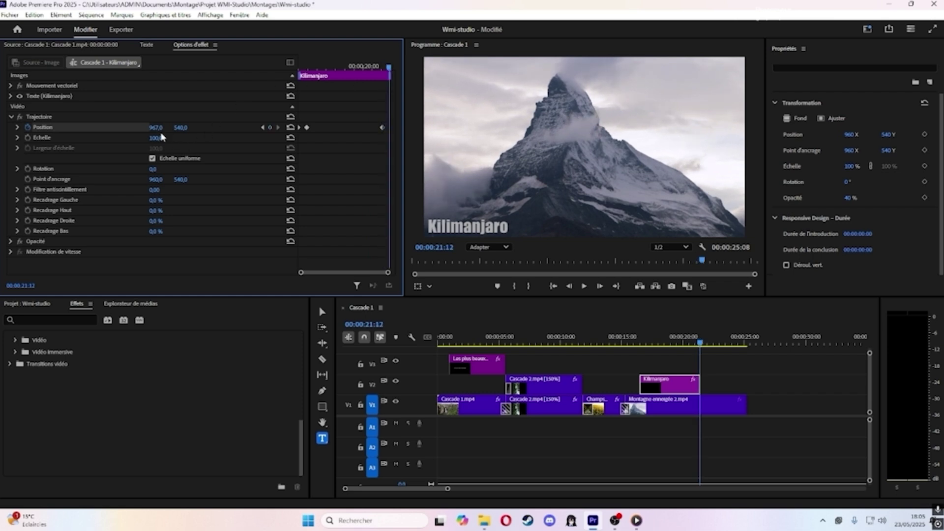
drag(155, 127, 0, 128)
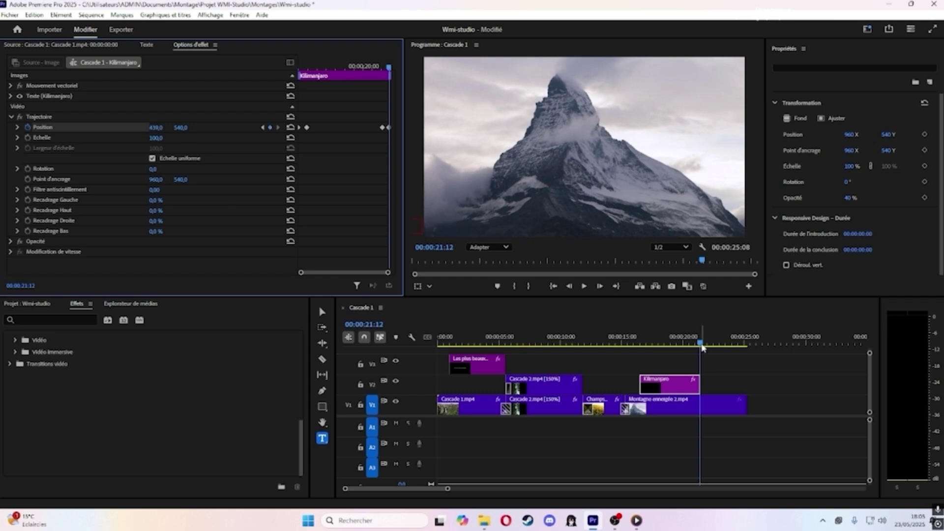
mouse_move(702, 347)
mouse_down()
mouse_move(640, 352)
mouse_move(698, 361)
mouse_up()
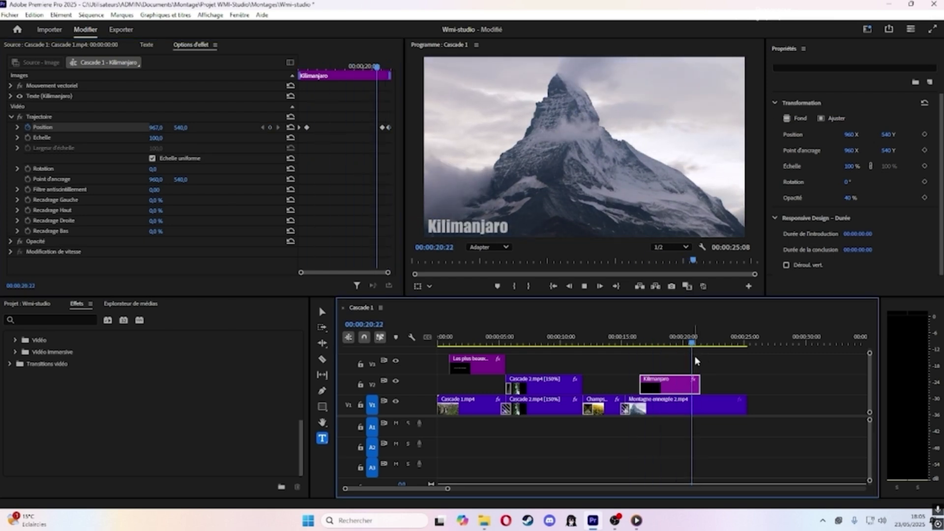
key(space)
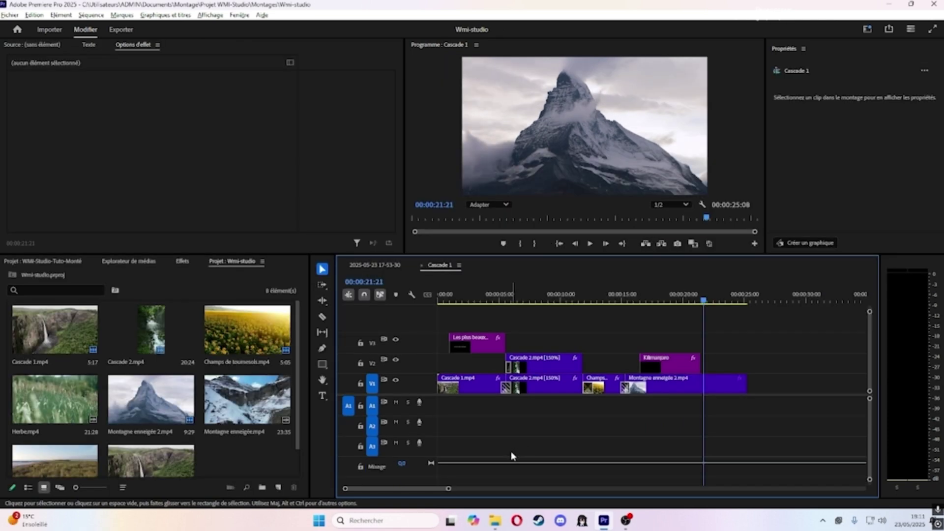
Bring Musique de fond from the Rushs folder onto audio track A1 at the sequence start and return the playhead there
click(495, 521)
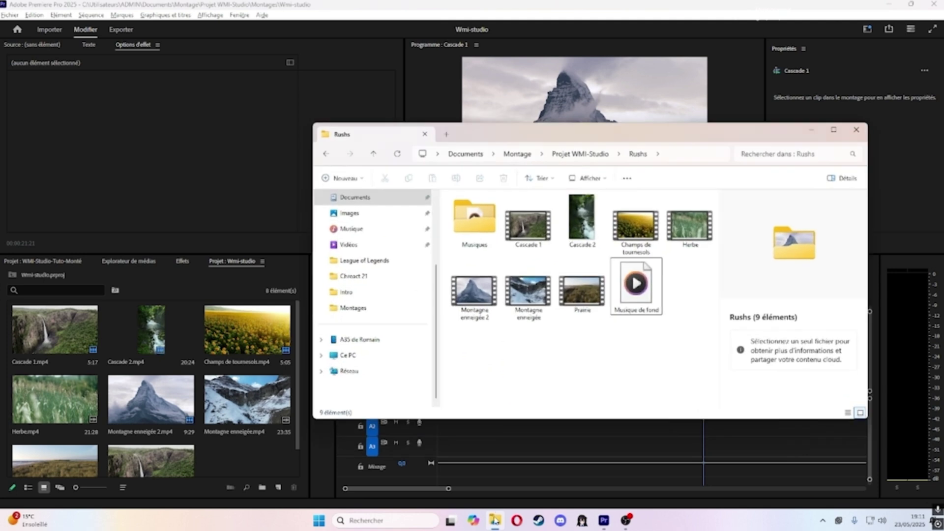
drag(636, 268, 426, 417)
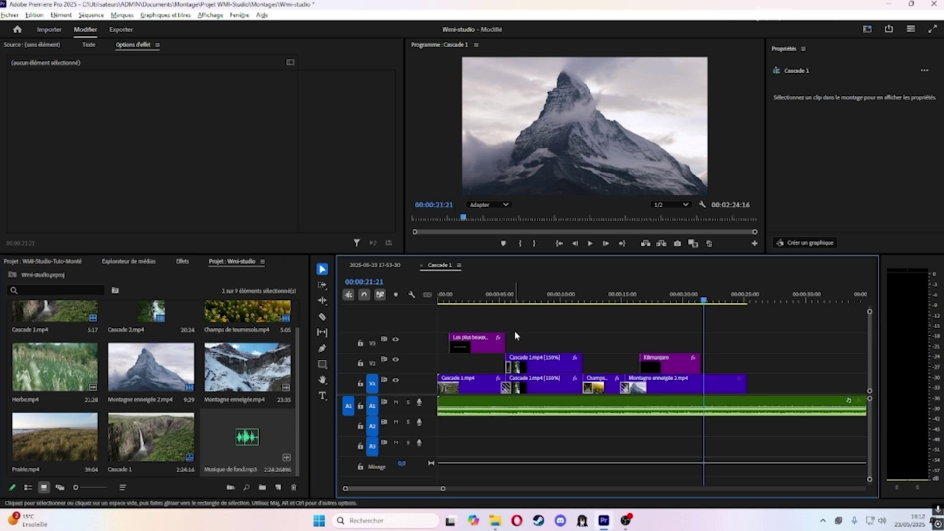
click(437, 300)
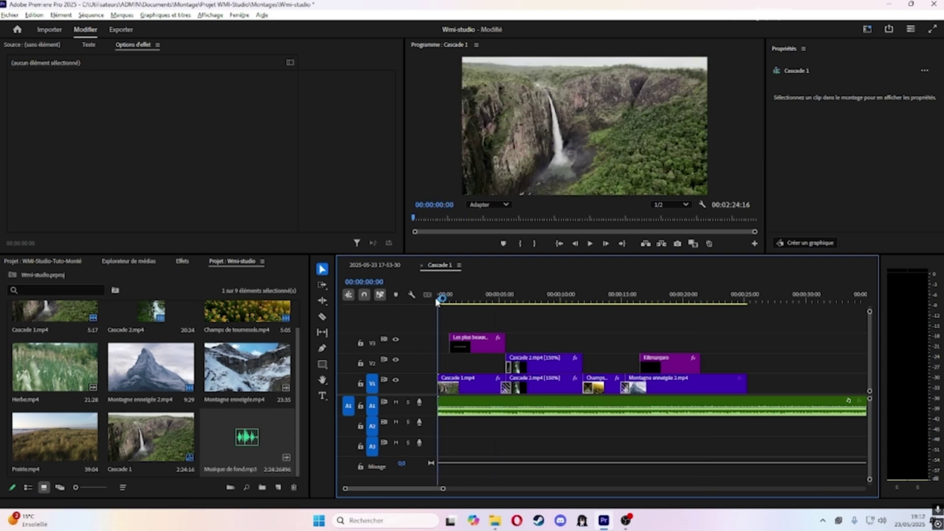
Cut the background music on A1 at 00:00:25:08, where the last video clip ends
drag(438, 301, 712, 314)
key(minus)
drag(565, 300, 584, 312)
key(equal)
key(equal)
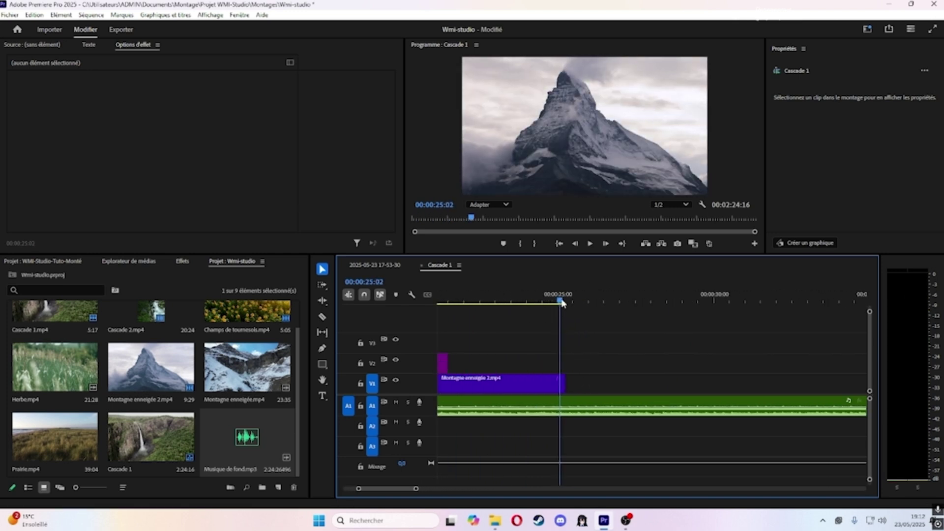
click(567, 301)
key(c)
click(565, 406)
Delete the portion of music after the cut and save the project
key(v)
click(594, 410)
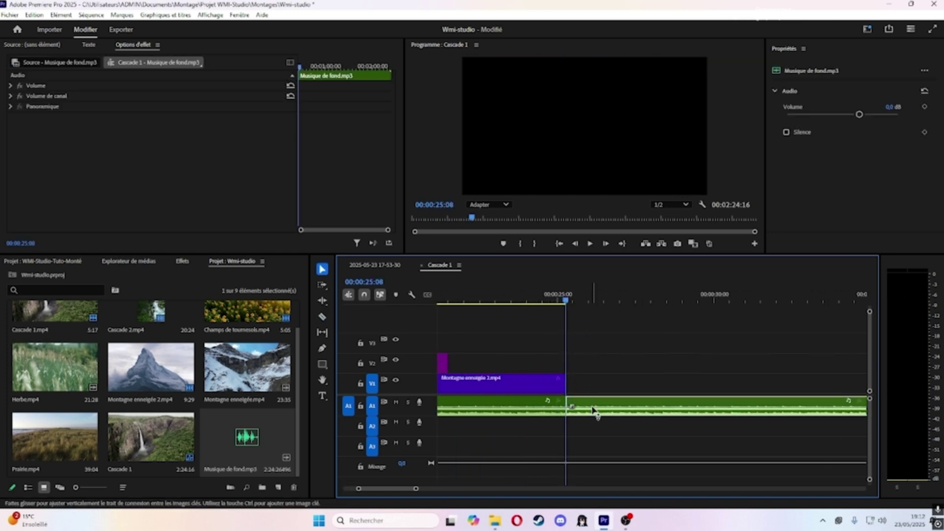
key(Delete)
key(ctrl+s)
Play the sequence from the beginning to check the loudness of the music
scroll(557, 314, up, 10)
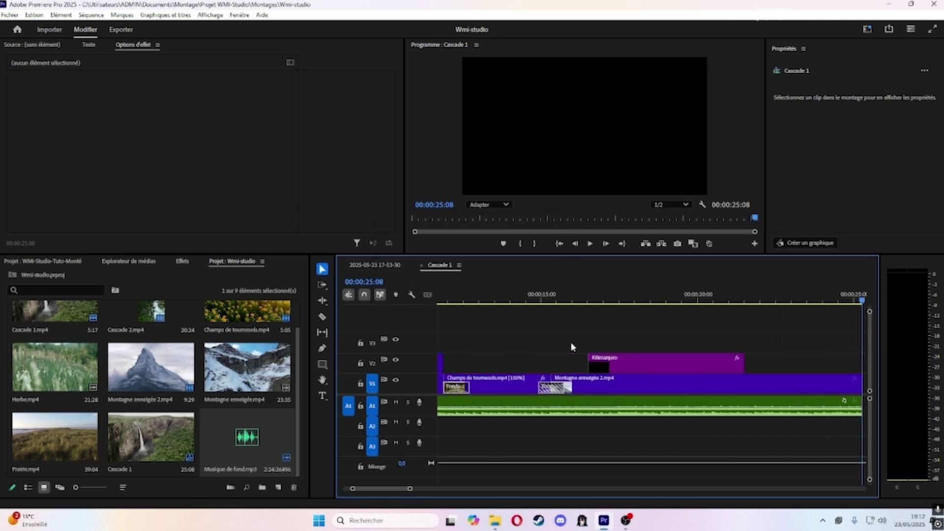
scroll(576, 324, up, 3)
key(Home)
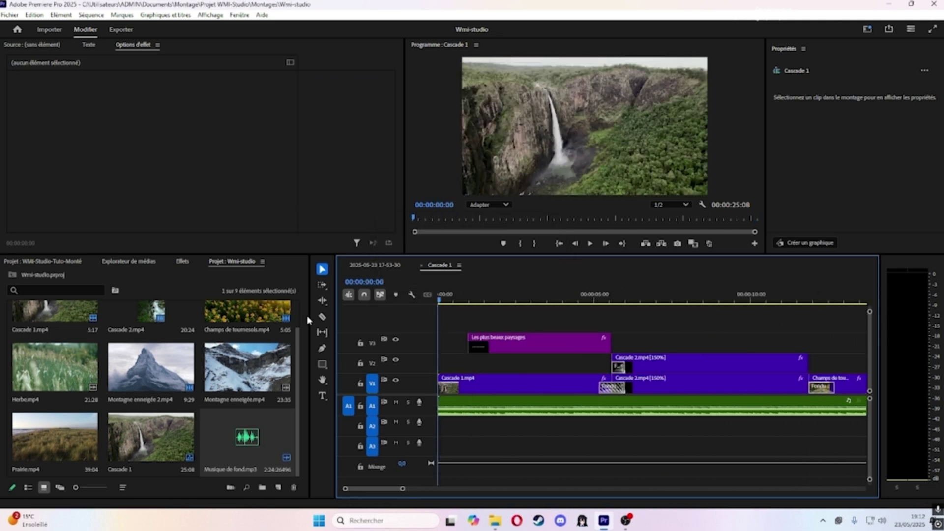
key(space)
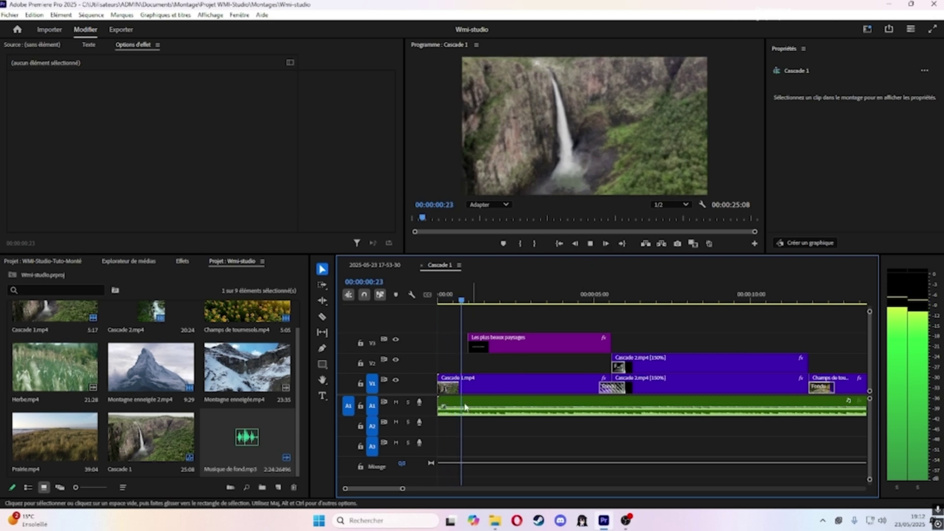
Increase the height of audio track A1 to show the music's waveform and volume line
scroll(447, 417, up, 4)
scroll(457, 416, up, 3)
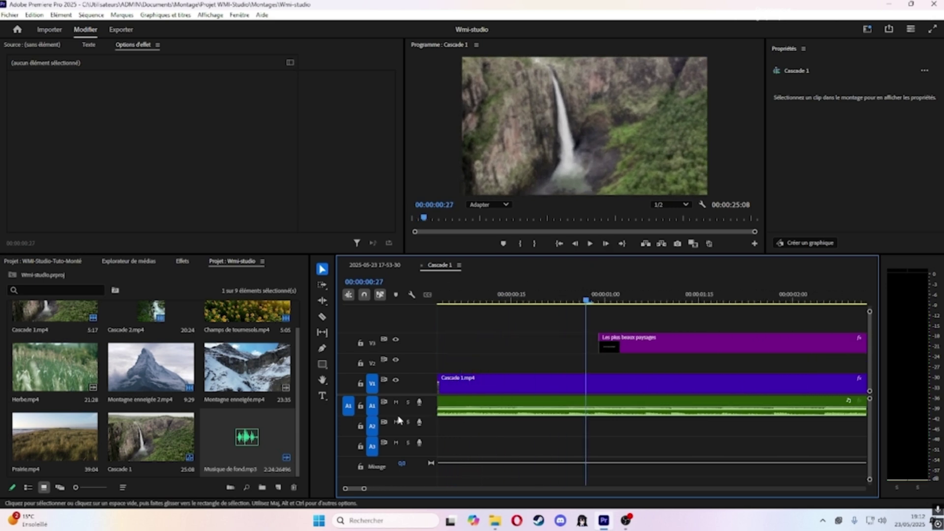
drag(393, 442, 393, 446)
scroll(555, 441, up, 1)
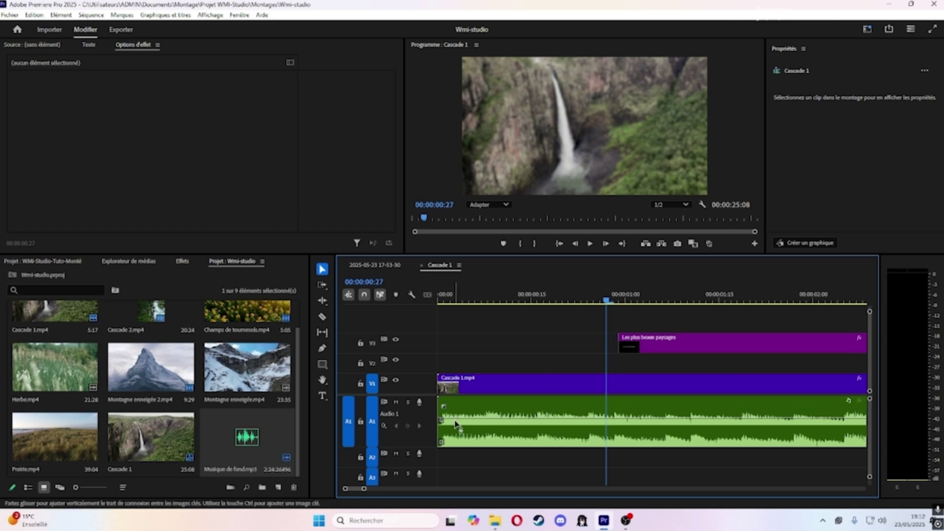
Lower the music clip's volume to about -6 dB and play it back to check the level
click(323, 349)
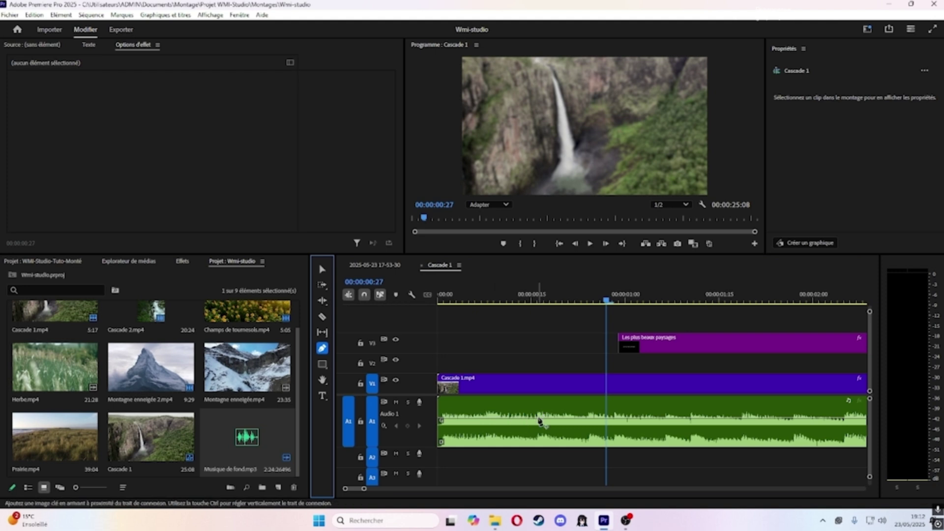
key(v)
drag(538, 418, 539, 428)
key(space)
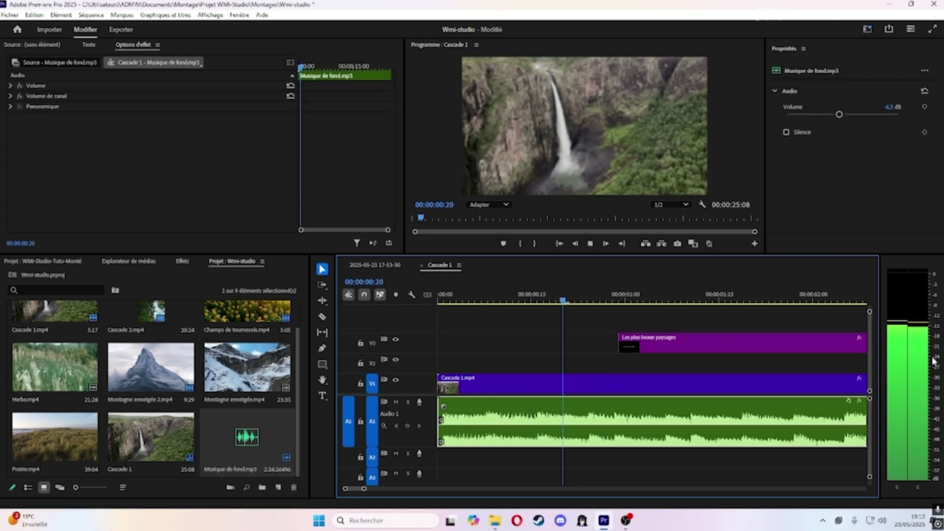
key(space)
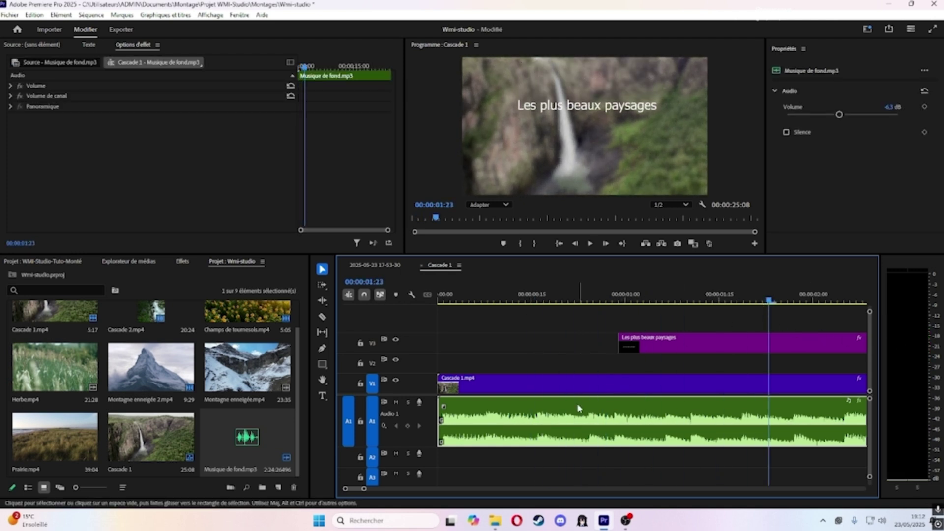
Fade the music in with volume keyframes, rising from silence at the clip's start to full level at about 00:00:00:18
click(322, 347)
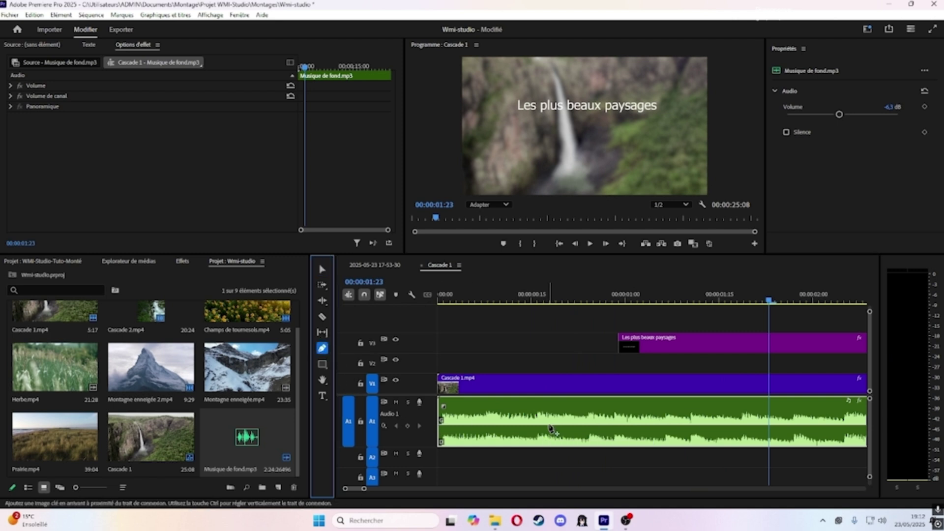
click(549, 426)
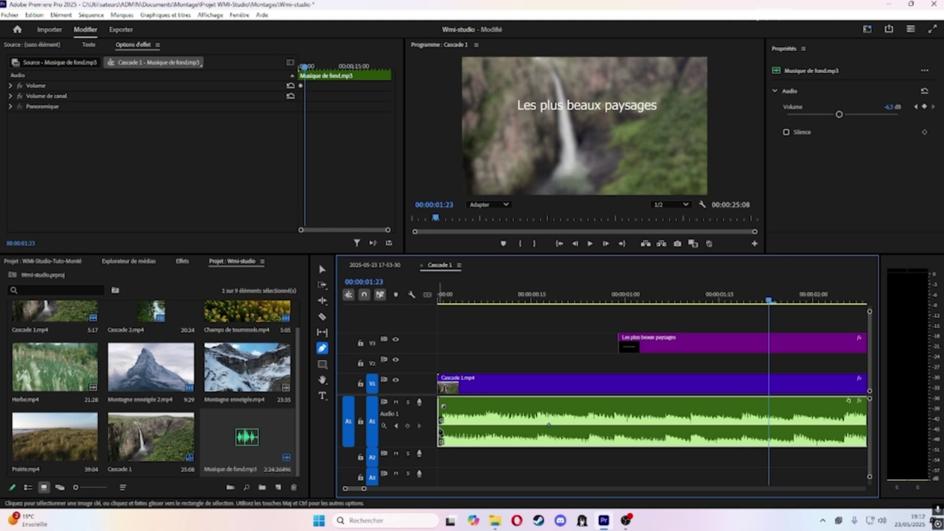
drag(441, 425, 436, 448)
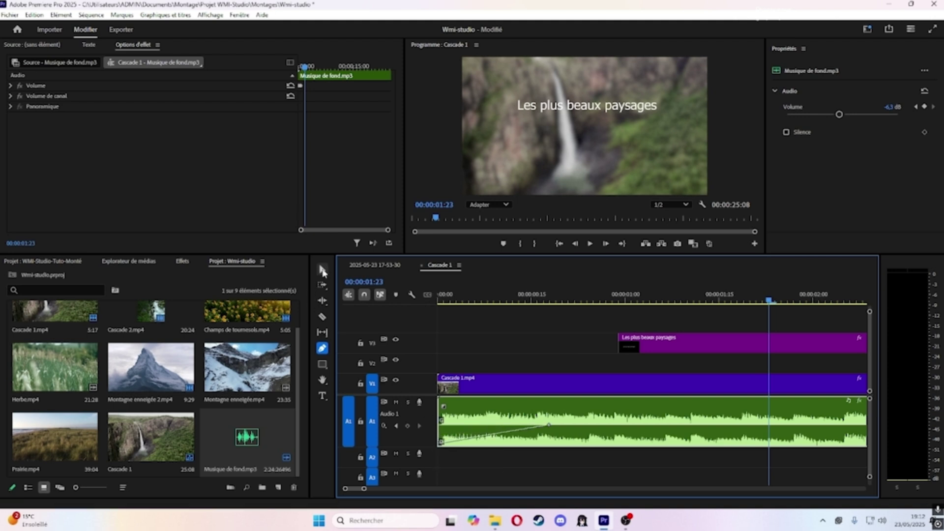
click(322, 269)
Play the sequence from the beginning to check the music's fade-in
drag(550, 299, 426, 302)
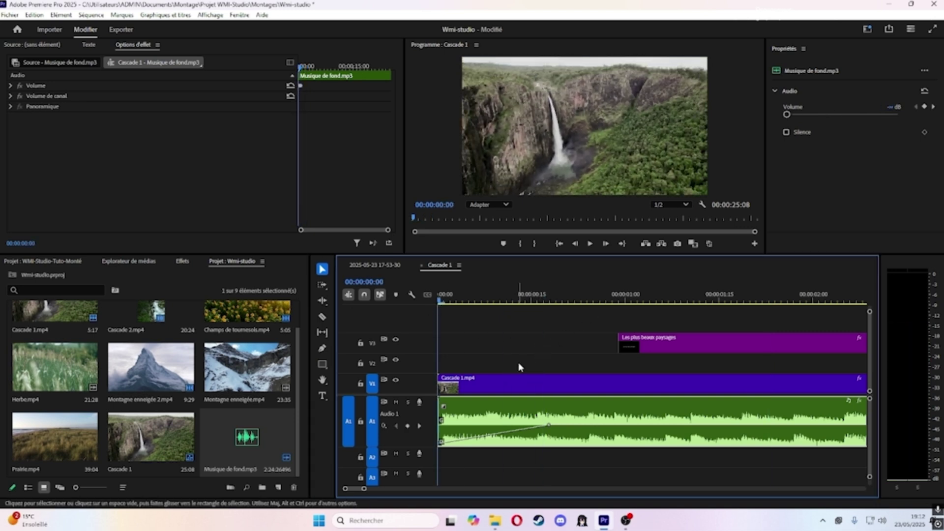
key(space)
key(minus)
key(minus)
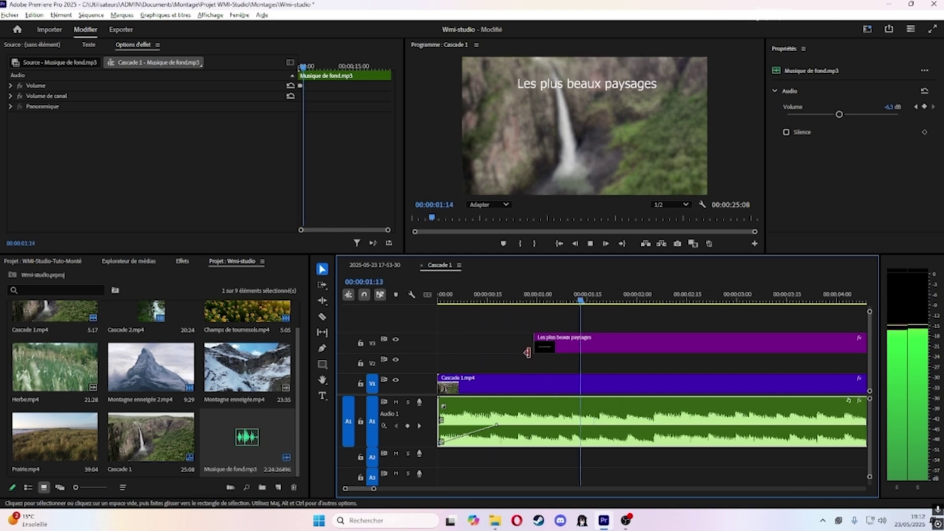
key(minus)
key(minus)
key(minus)
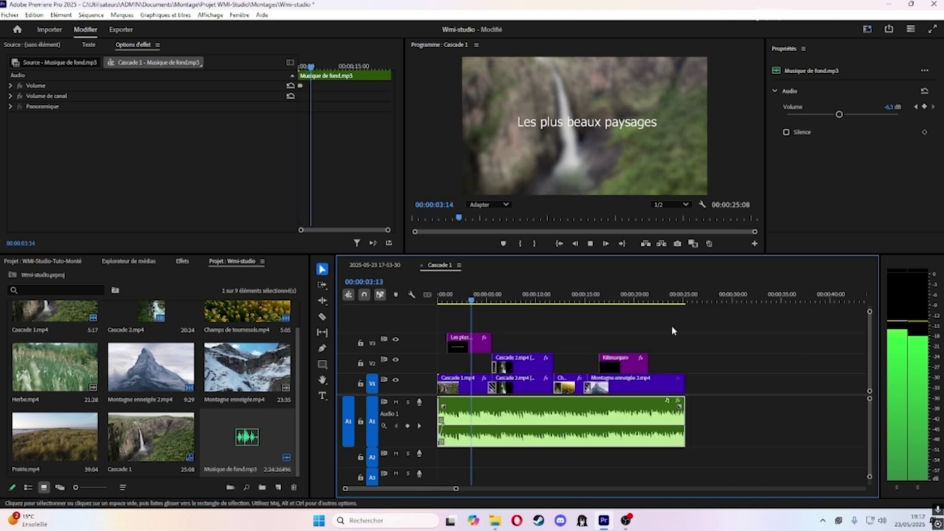
key(space)
Fade the music out with volume keyframes, from its current level at 00:00:24:20 down to silence at the clip's end
drag(652, 298, 685, 301)
key(equal)
key(equal)
scroll(684, 367, up, 2)
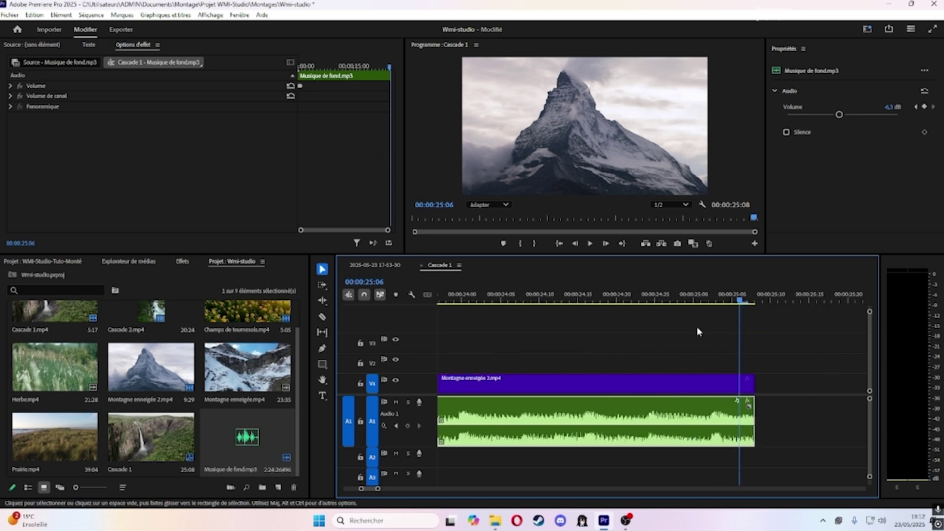
click(700, 297)
drag(685, 297, 617, 303)
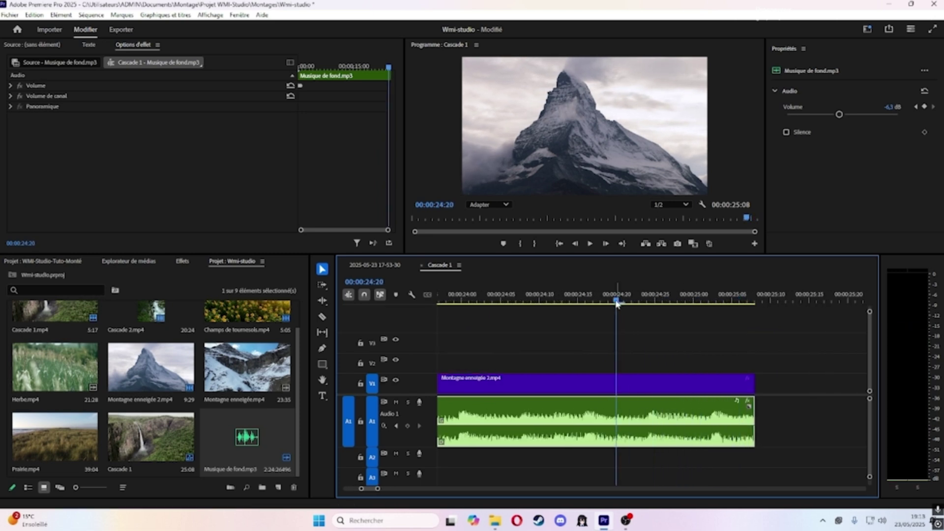
click(322, 349)
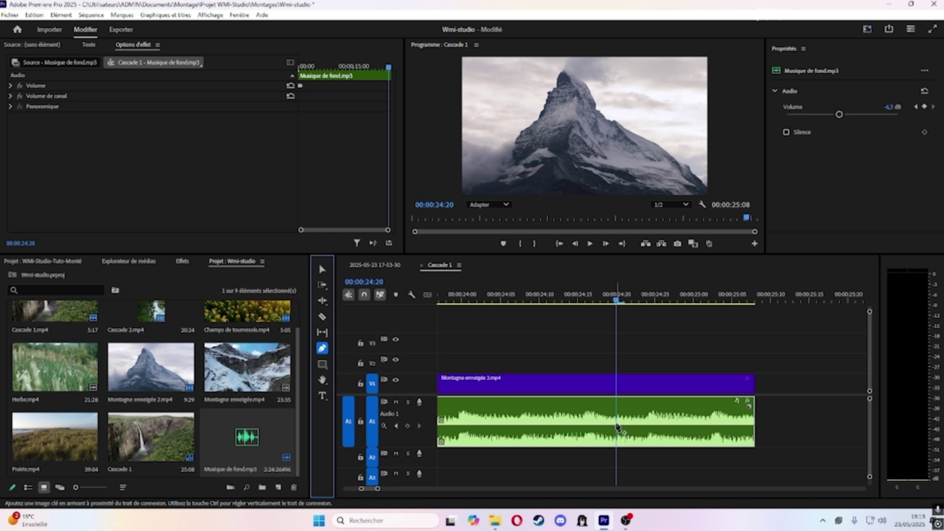
click(618, 428)
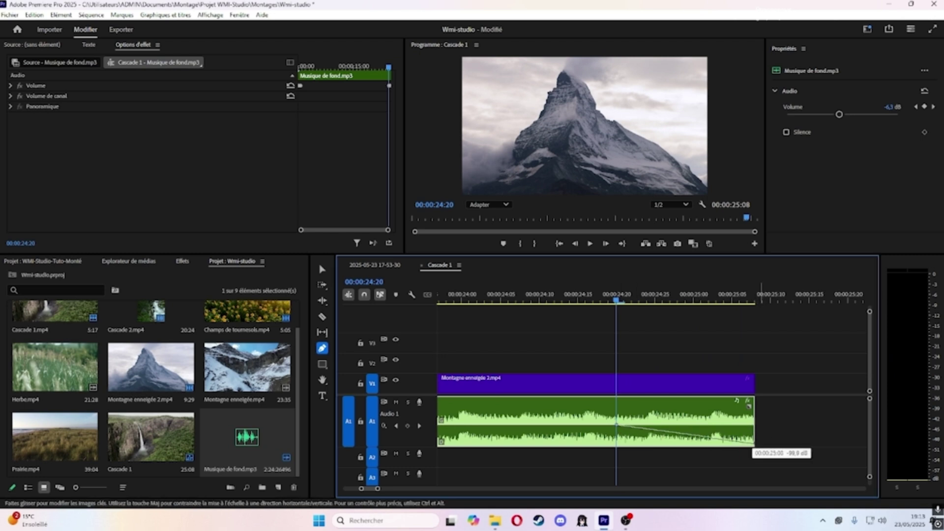
click(322, 269)
Play the music's fade-out to the end of the sequence and return the playhead to 00:00:00:00
scroll(518, 362, down, 3)
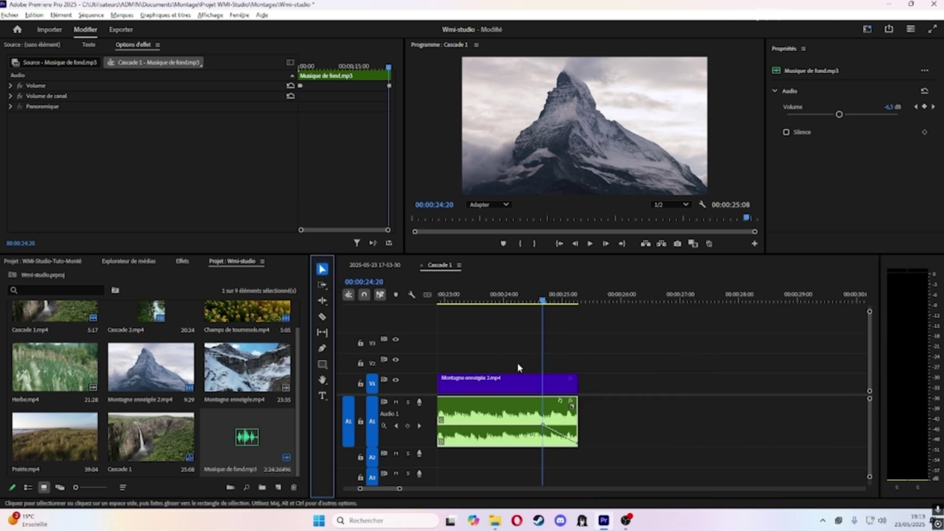
key(space)
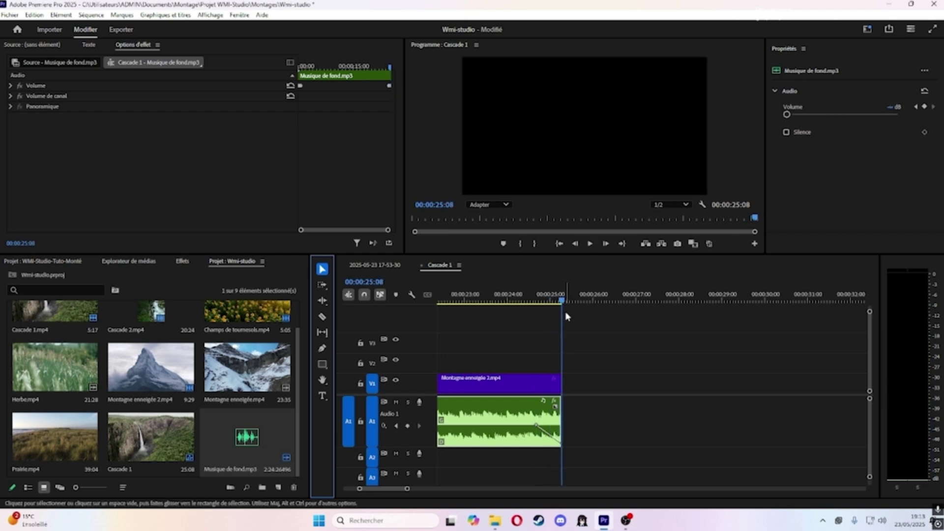
scroll(579, 335, down, 2)
drag(518, 298, 368, 307)
scroll(563, 322, down, 2)
scroll(564, 327, down, 2)
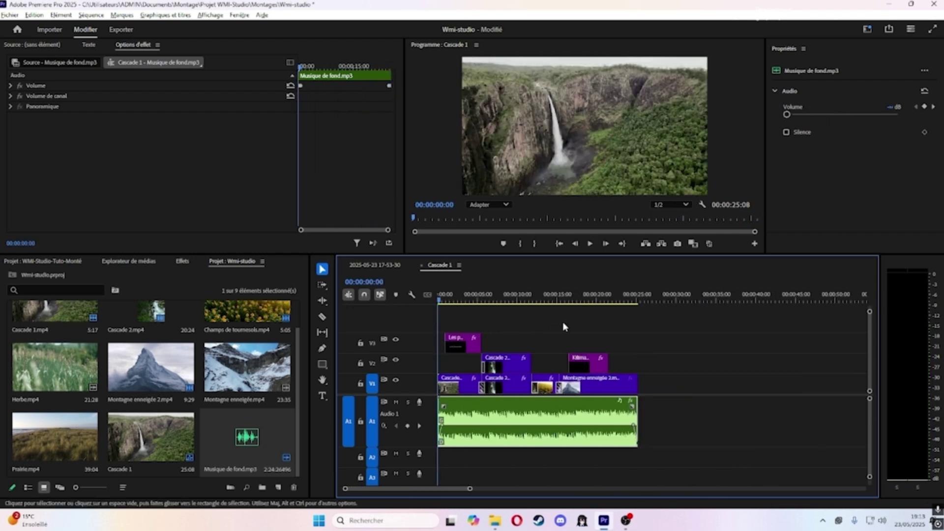